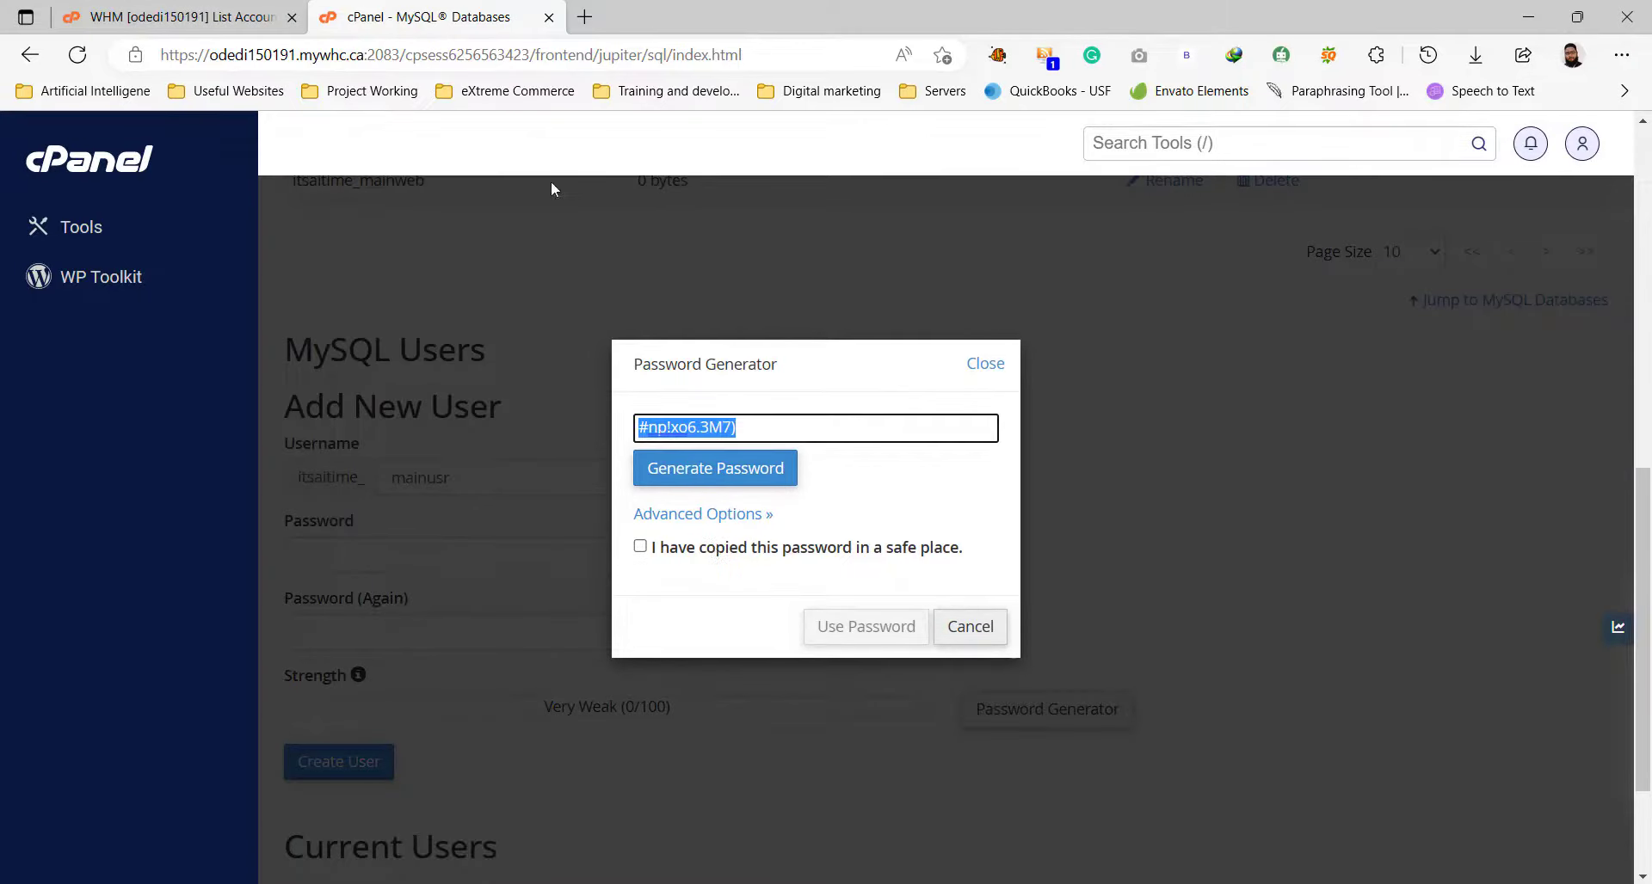
Use the saved generated password to create the MySQL user itsaitime_mainusr.
click(640, 547)
click(863, 628)
click(358, 651)
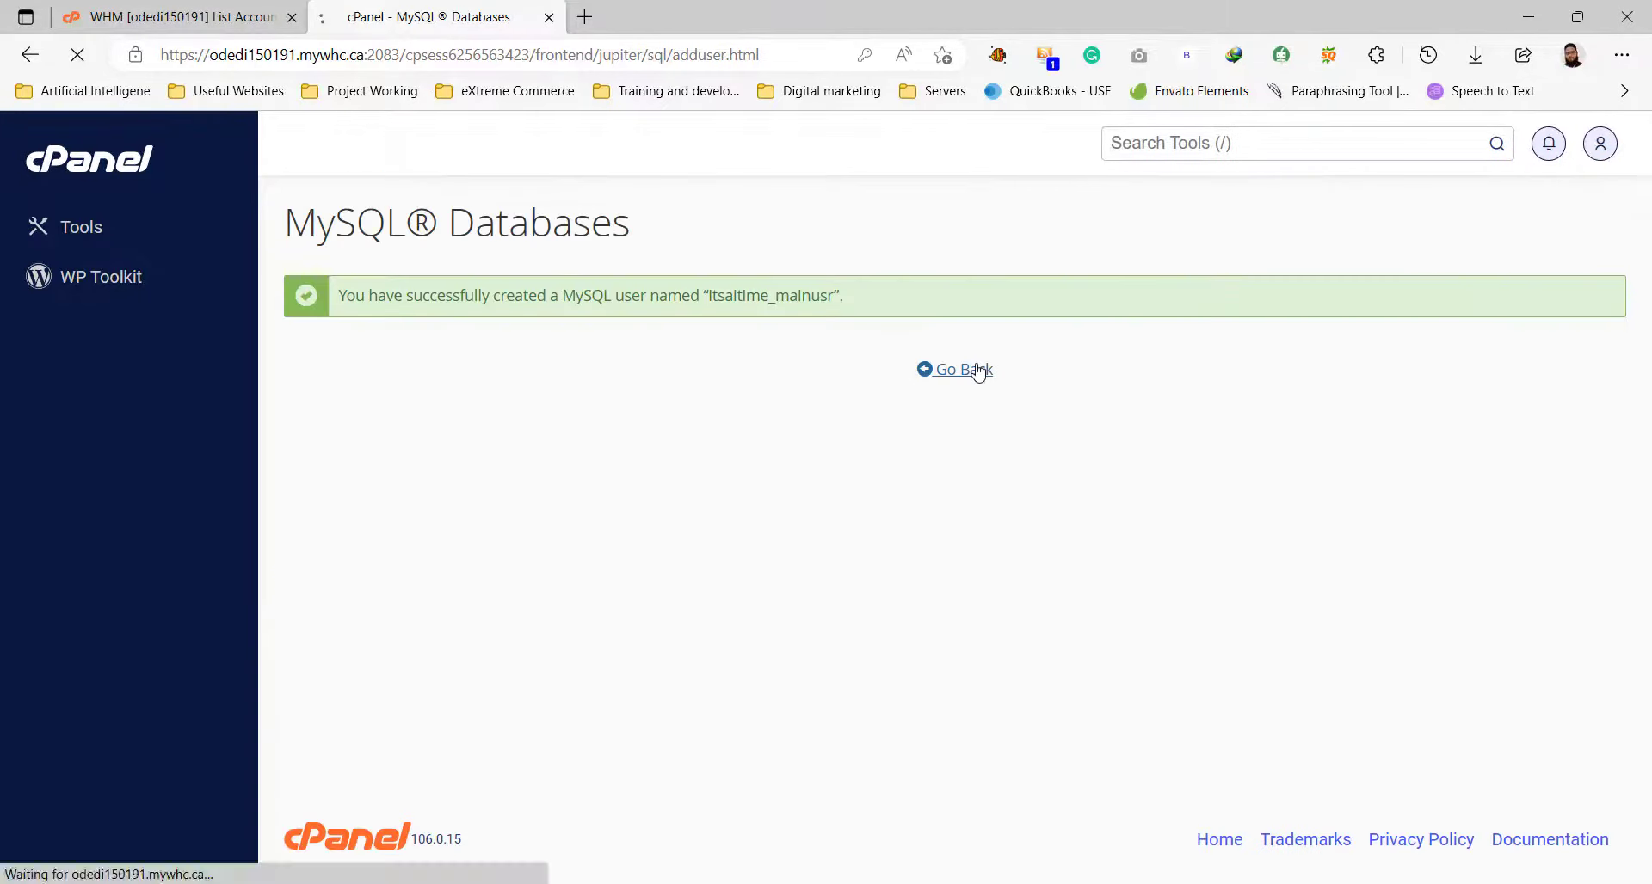
click(973, 368)
Open public_html in File Manager and return to it once wordpress-6.1.1.zip is uploaded.
click(74, 229)
scroll(602, 516, down, 5)
click(419, 528)
click(556, 437)
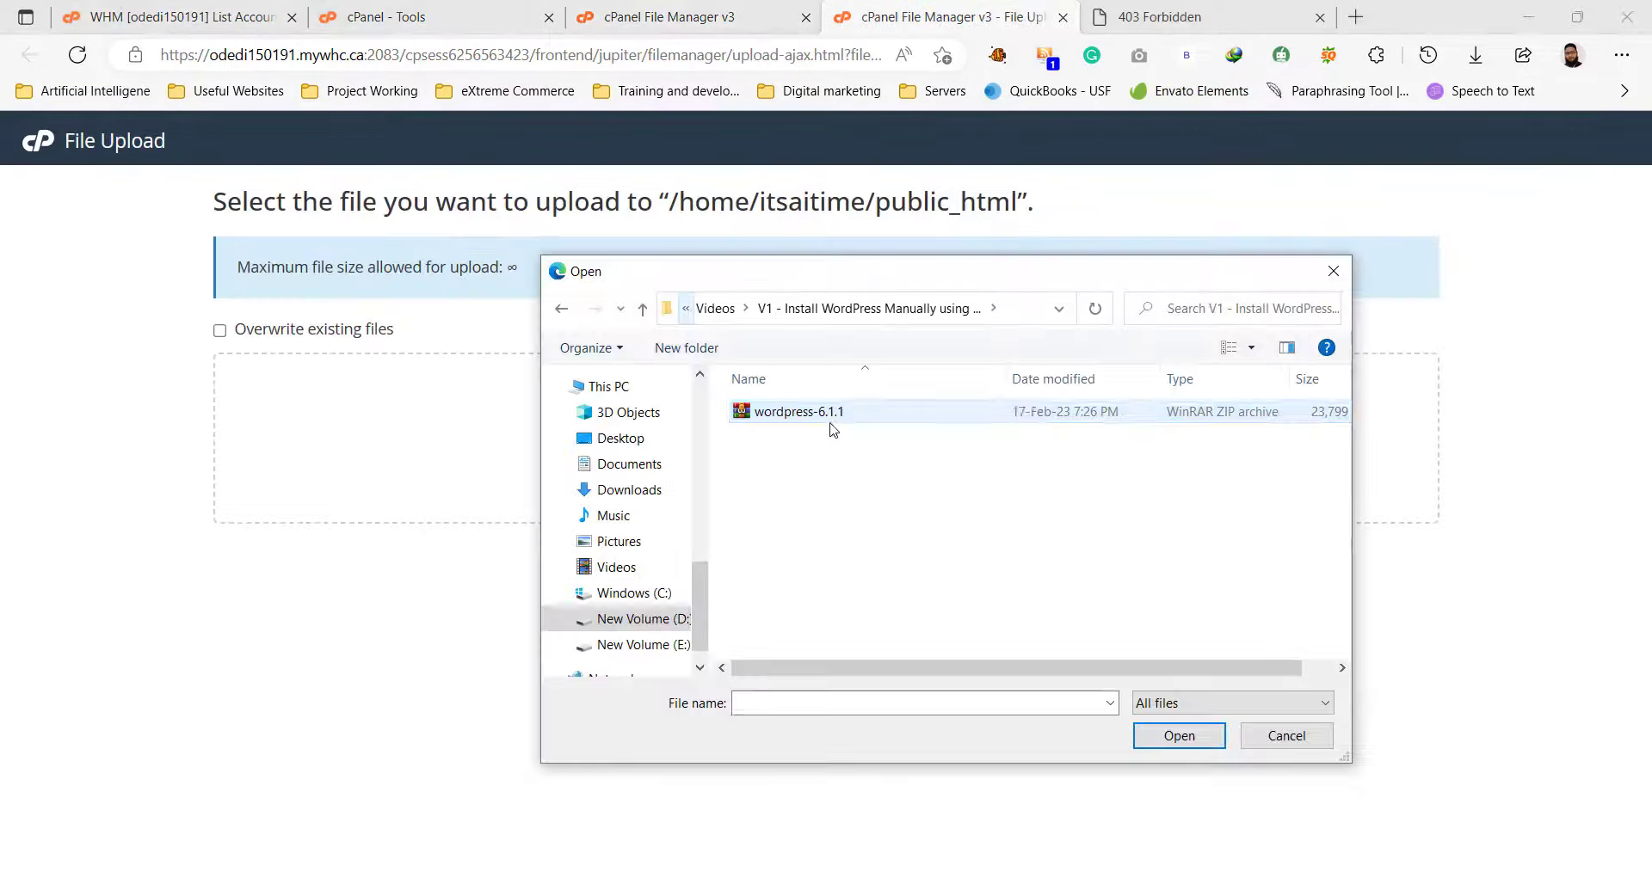
double_click(834, 431)
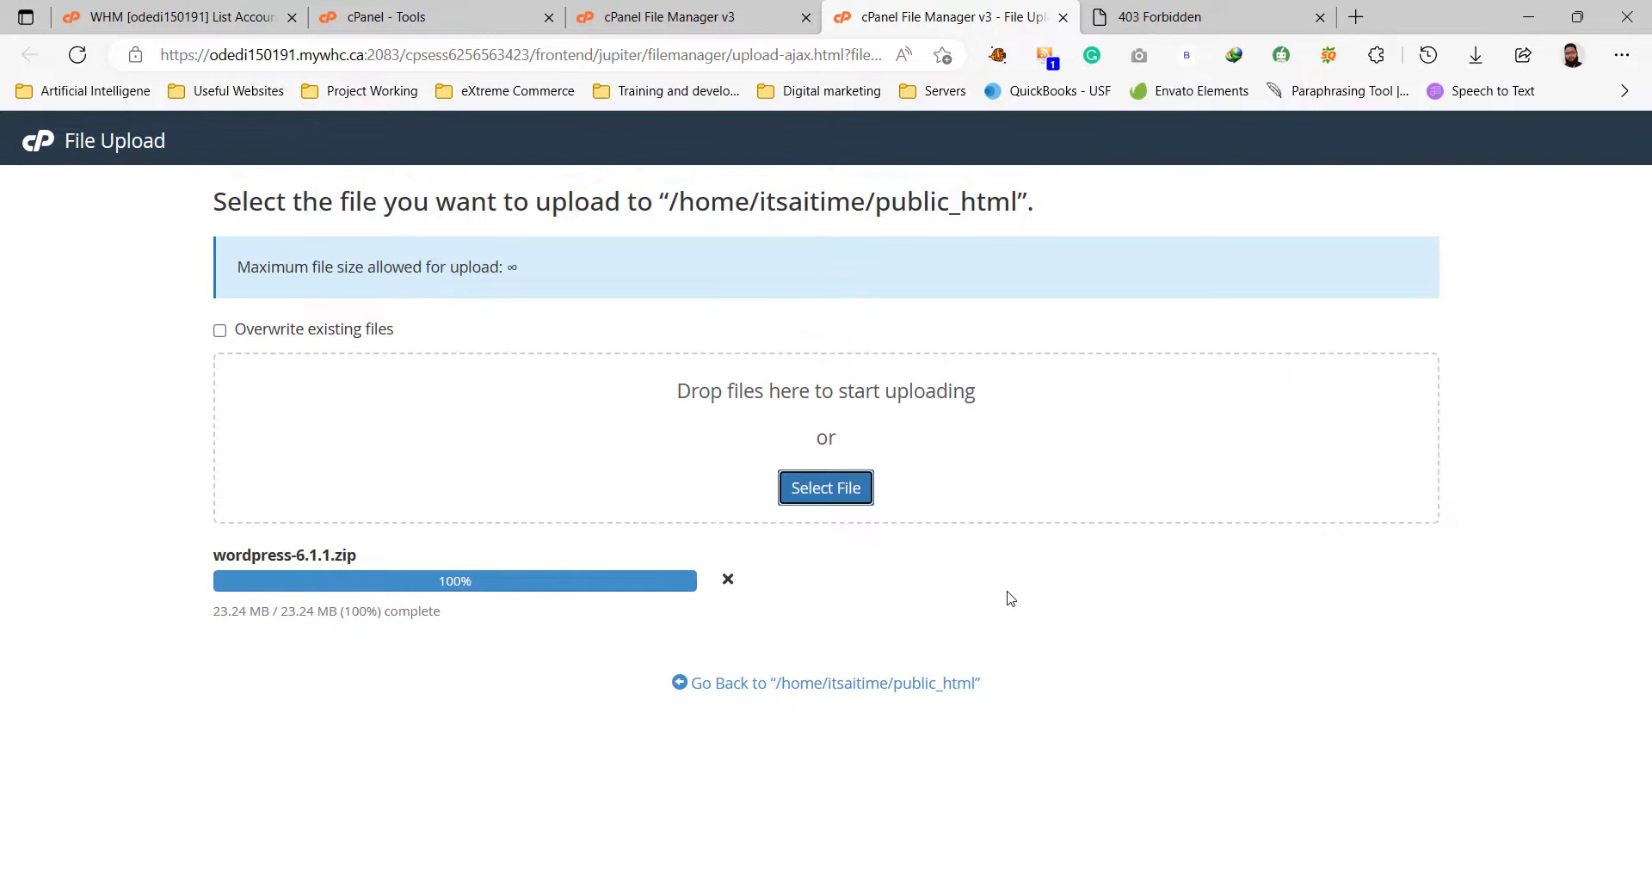
click(947, 685)
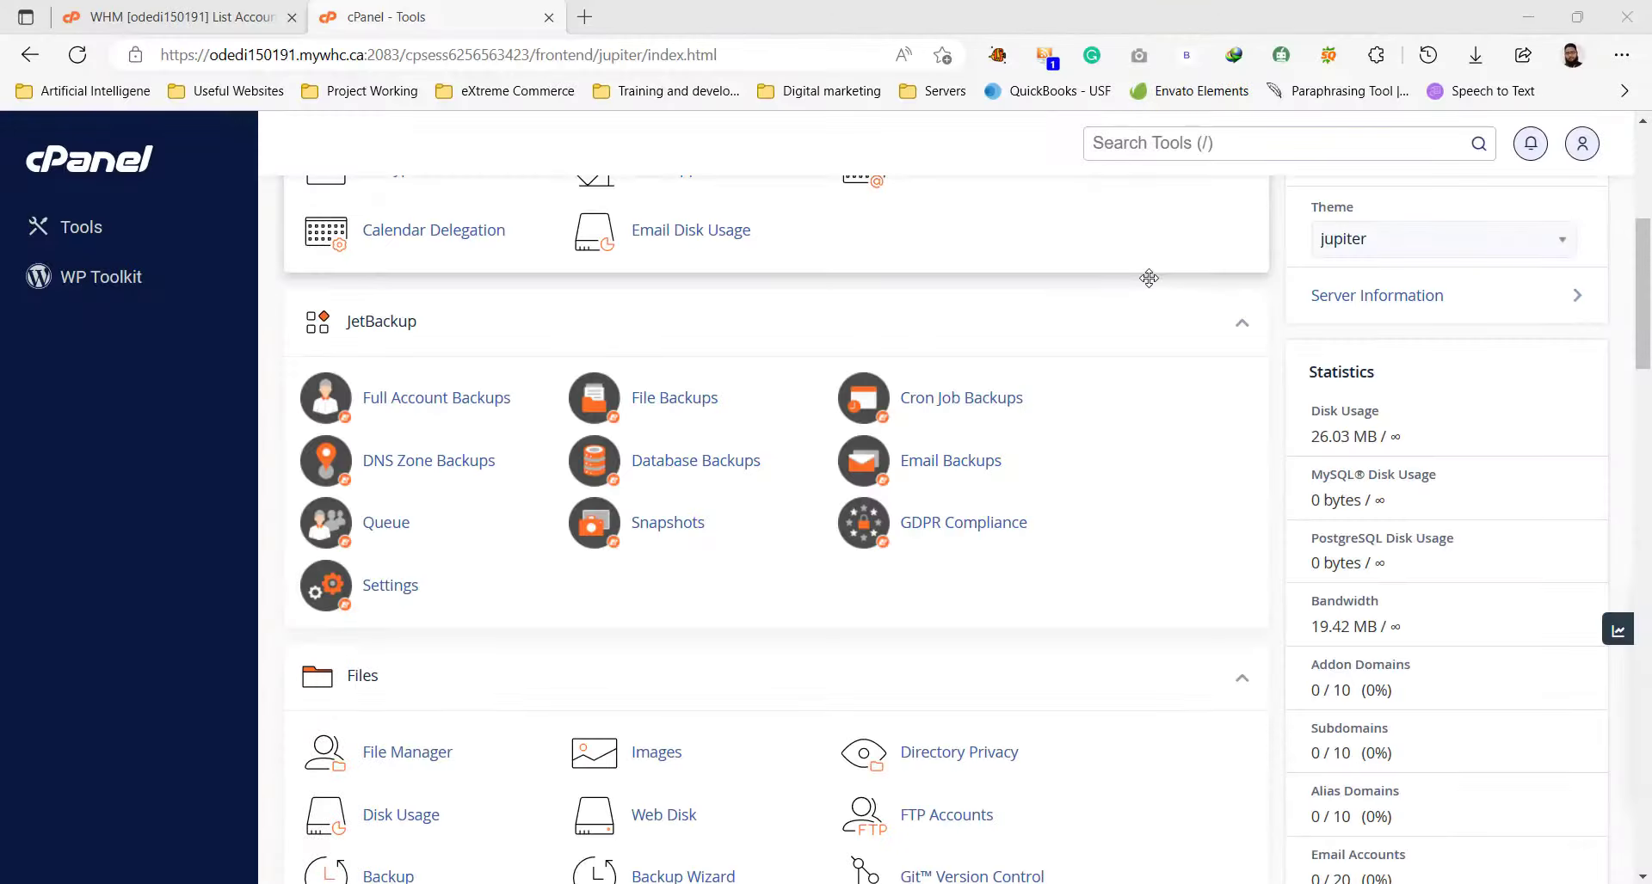
On the MySQL Databases page, create the database itsaitime_mainweb using the name mainweb.
scroll(1150, 278, down, 3)
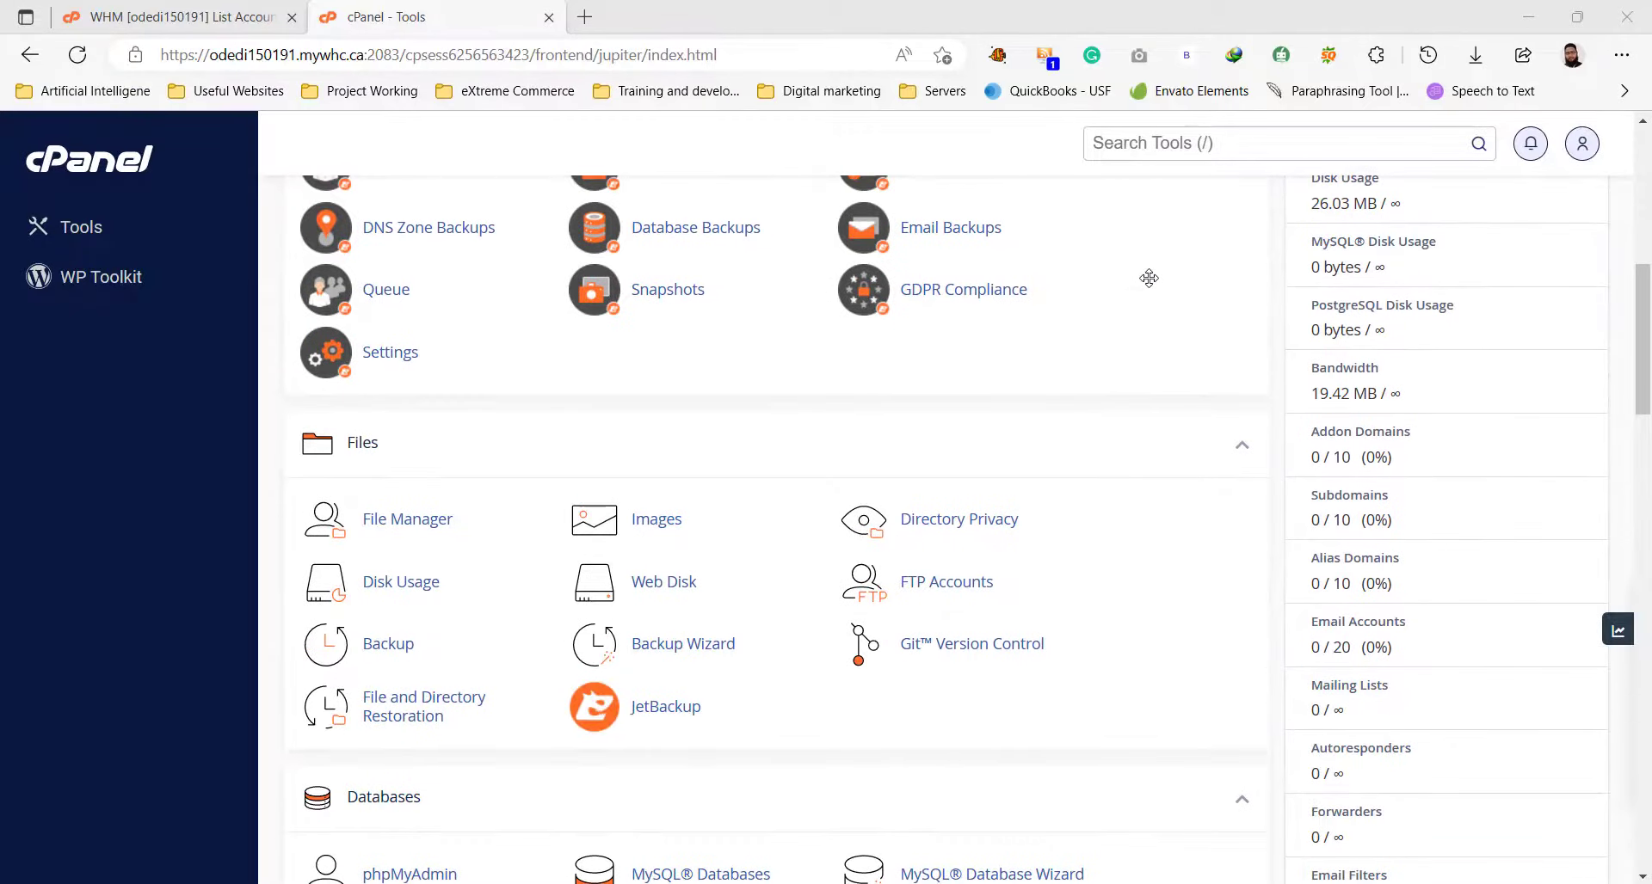
scroll(1150, 278, up, 1)
scroll(1149, 278, down, 4)
scroll(1150, 278, down, 1)
click(700, 526)
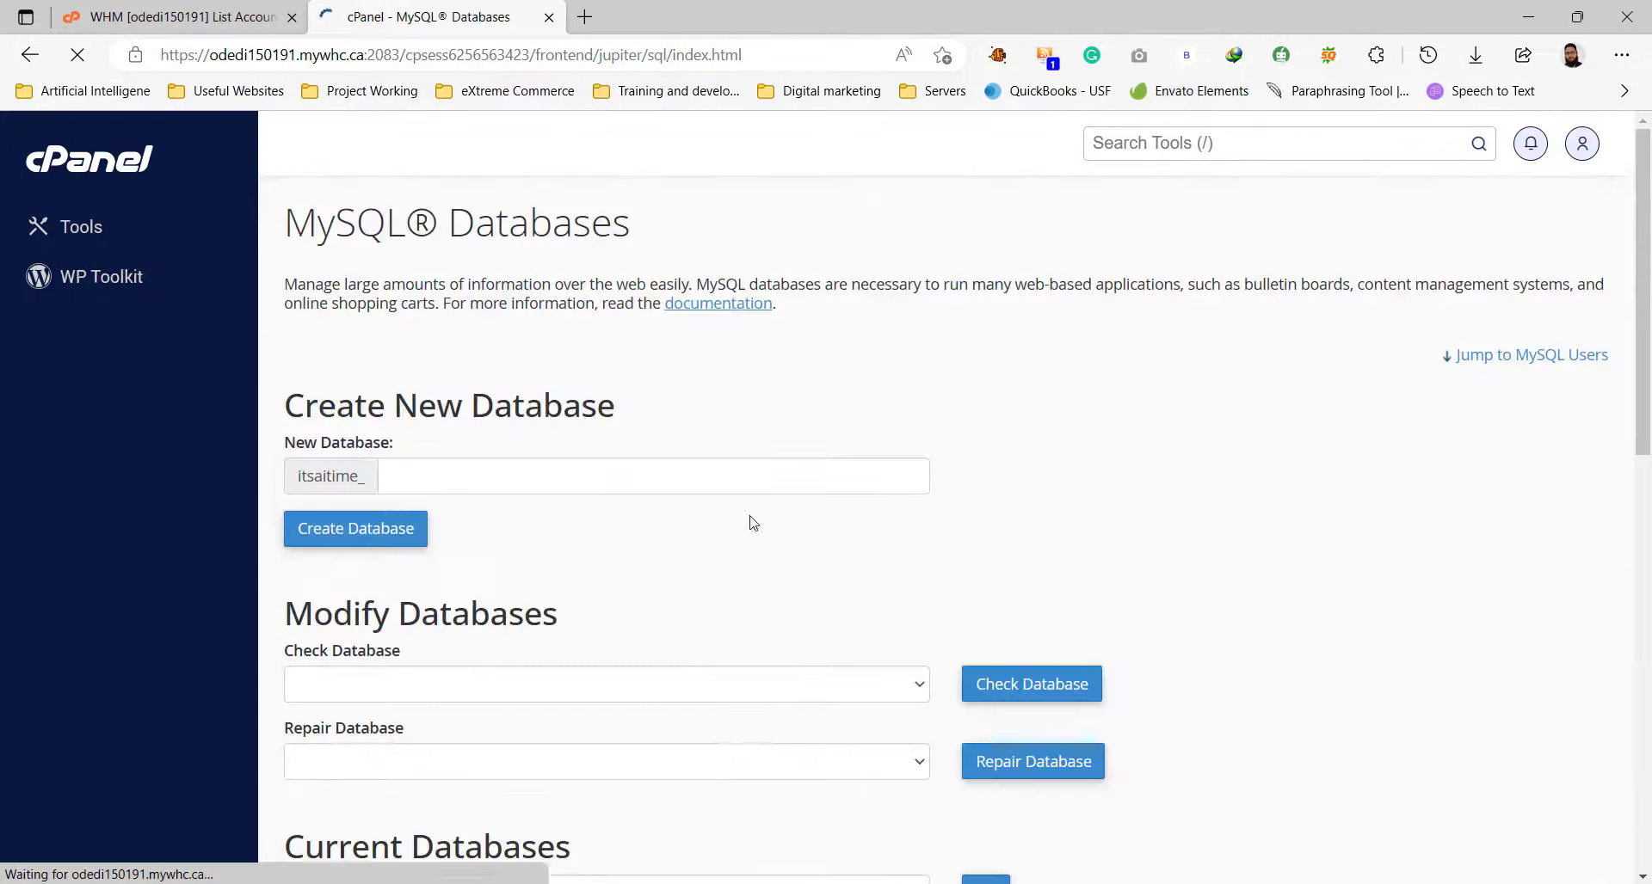
click(560, 476)
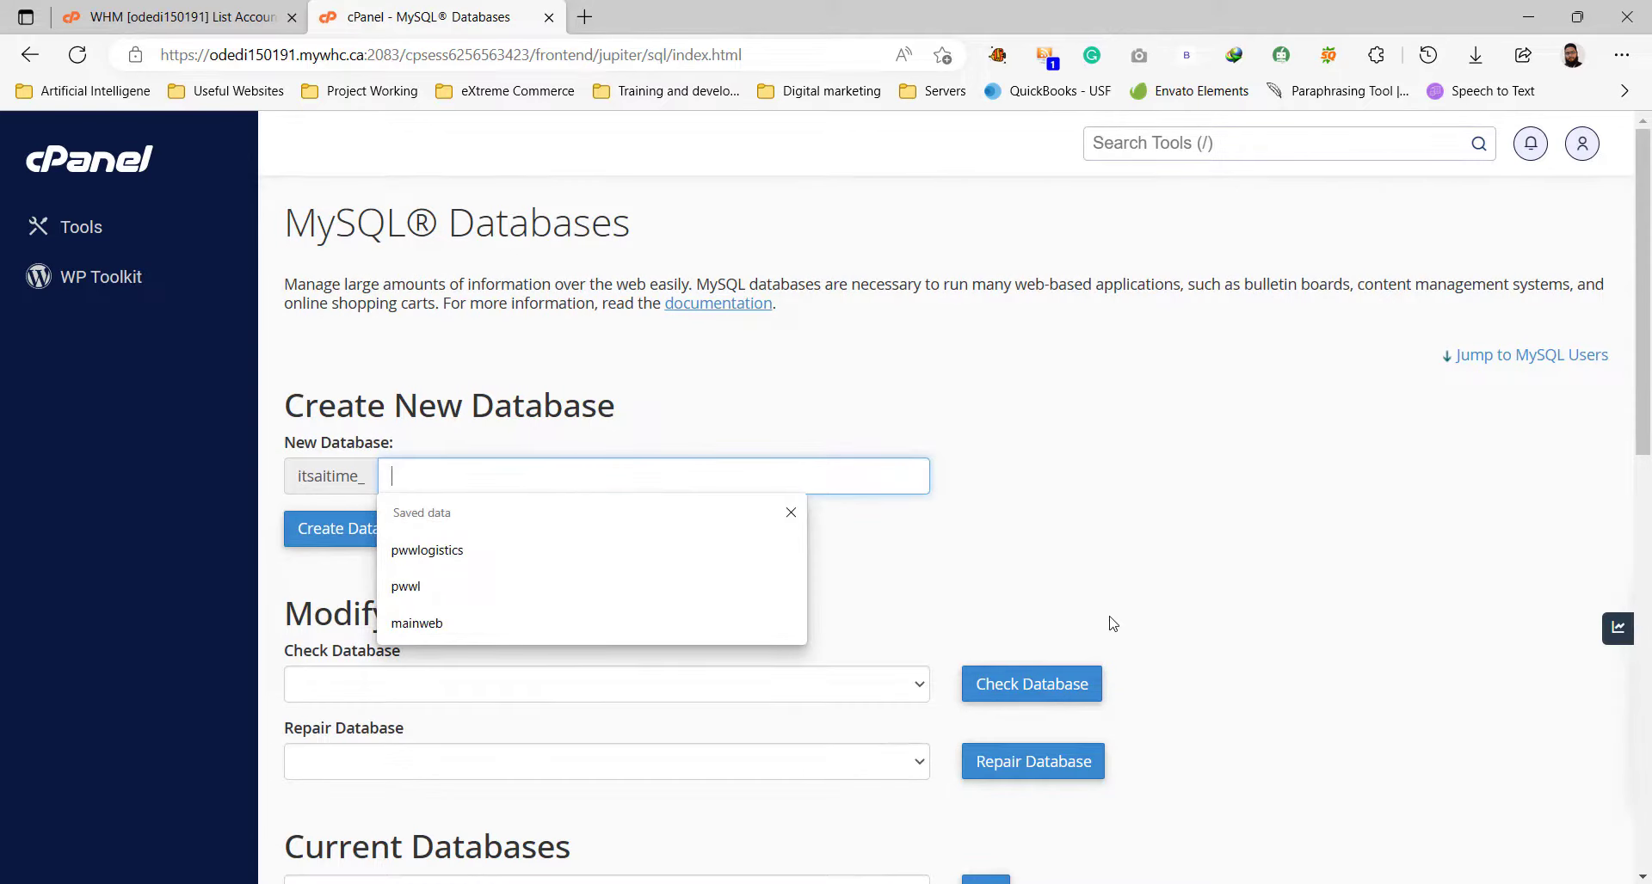
text(mainw)
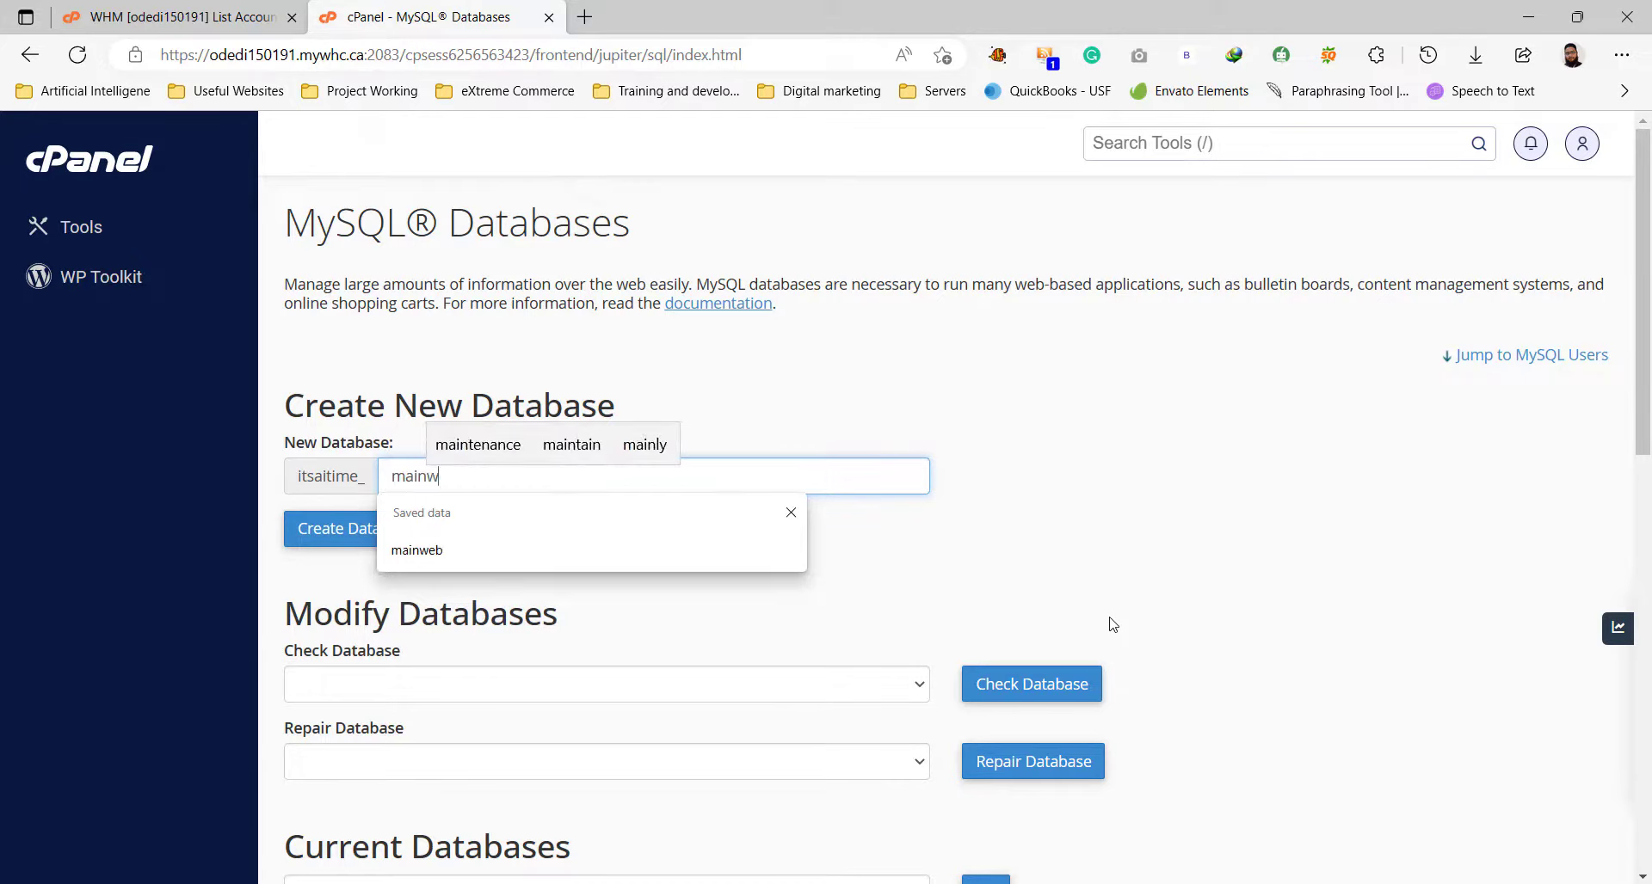
text(eb)
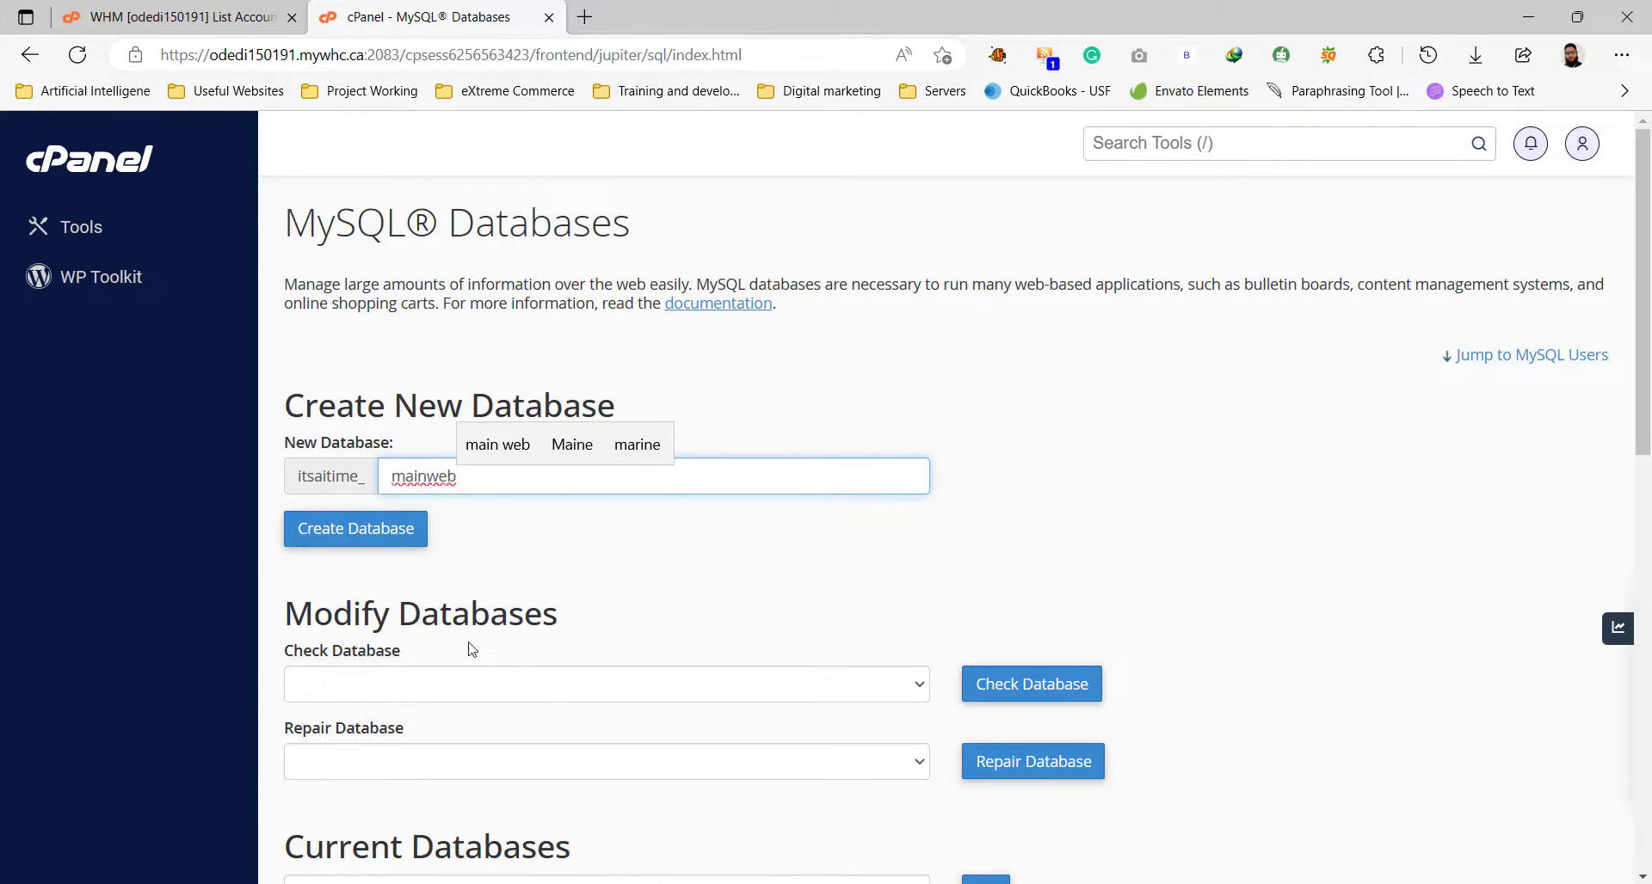
click(379, 530)
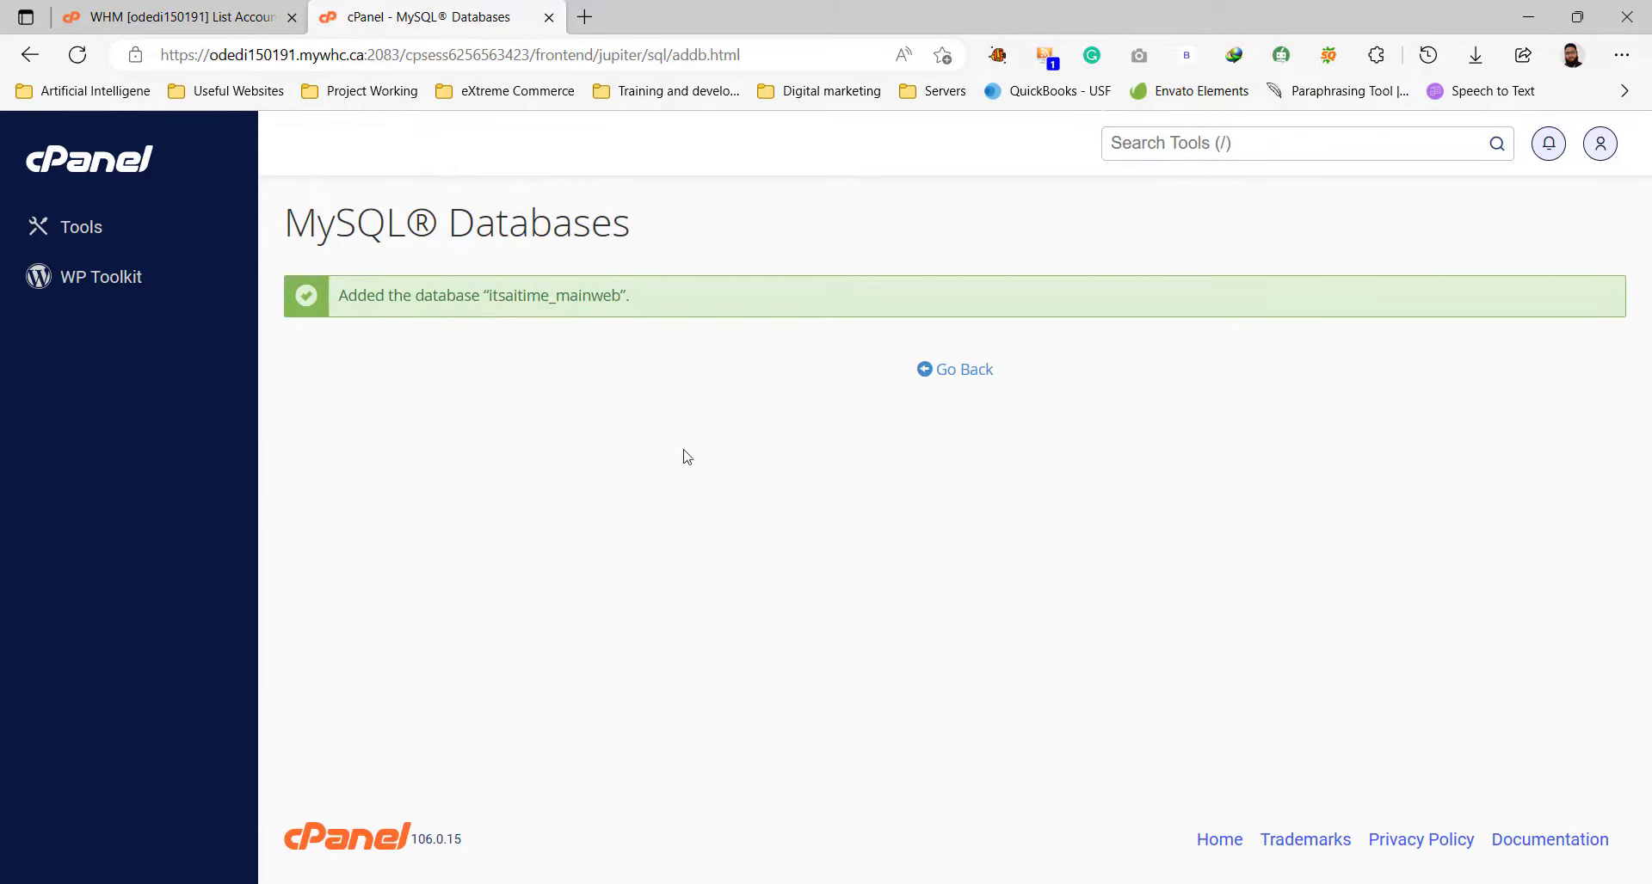
click(959, 371)
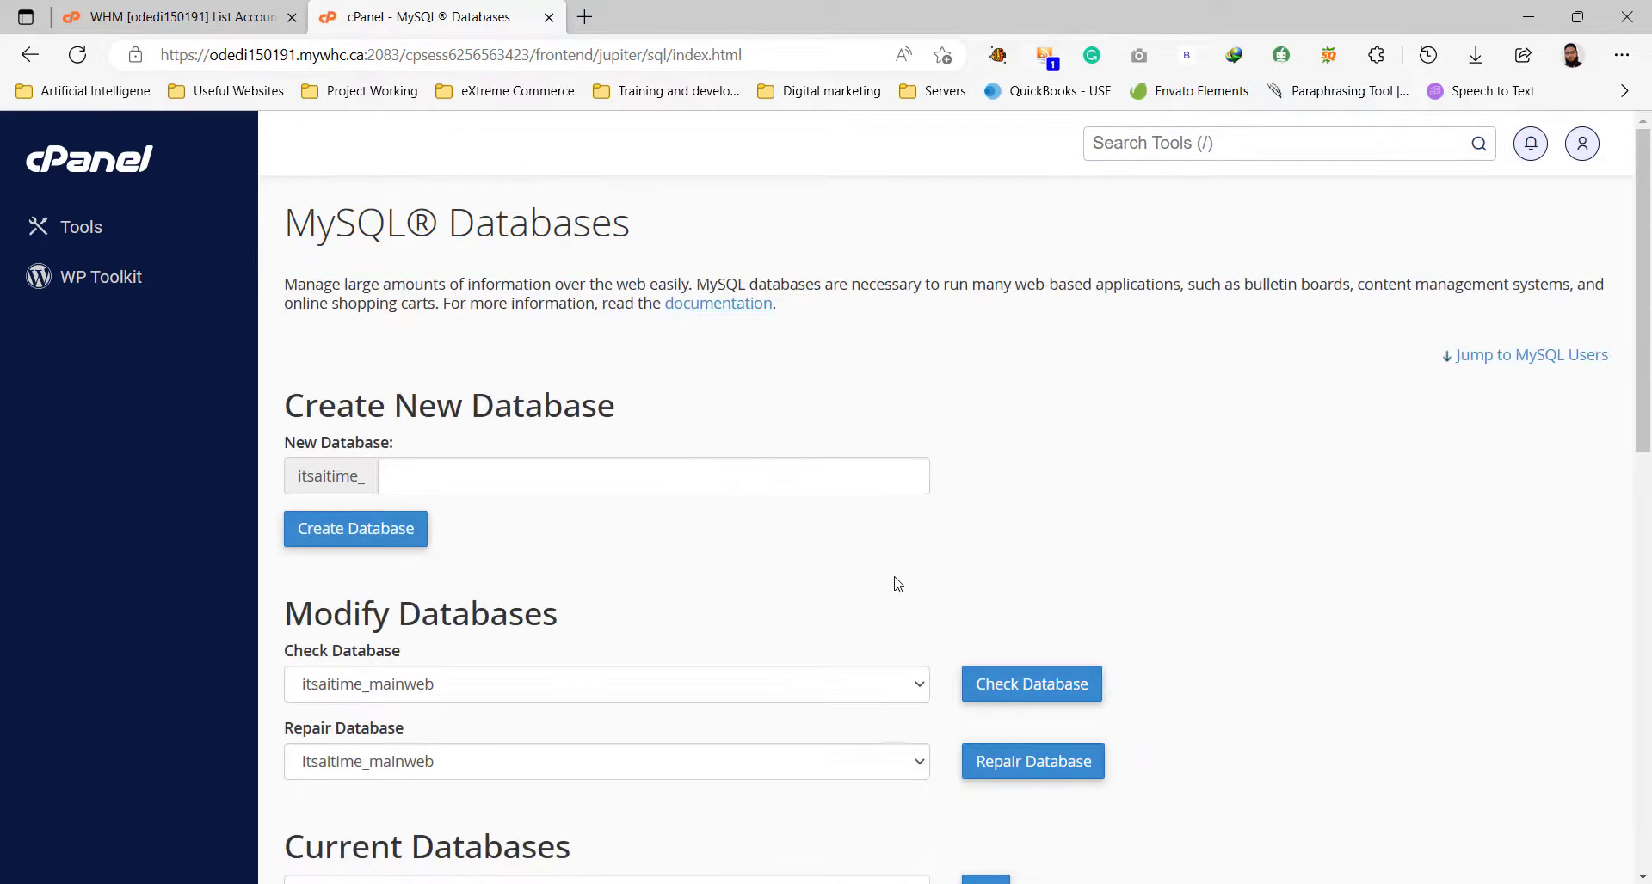
Enter mainusr as the new MySQL user's username.
scroll(912, 544, down, 8)
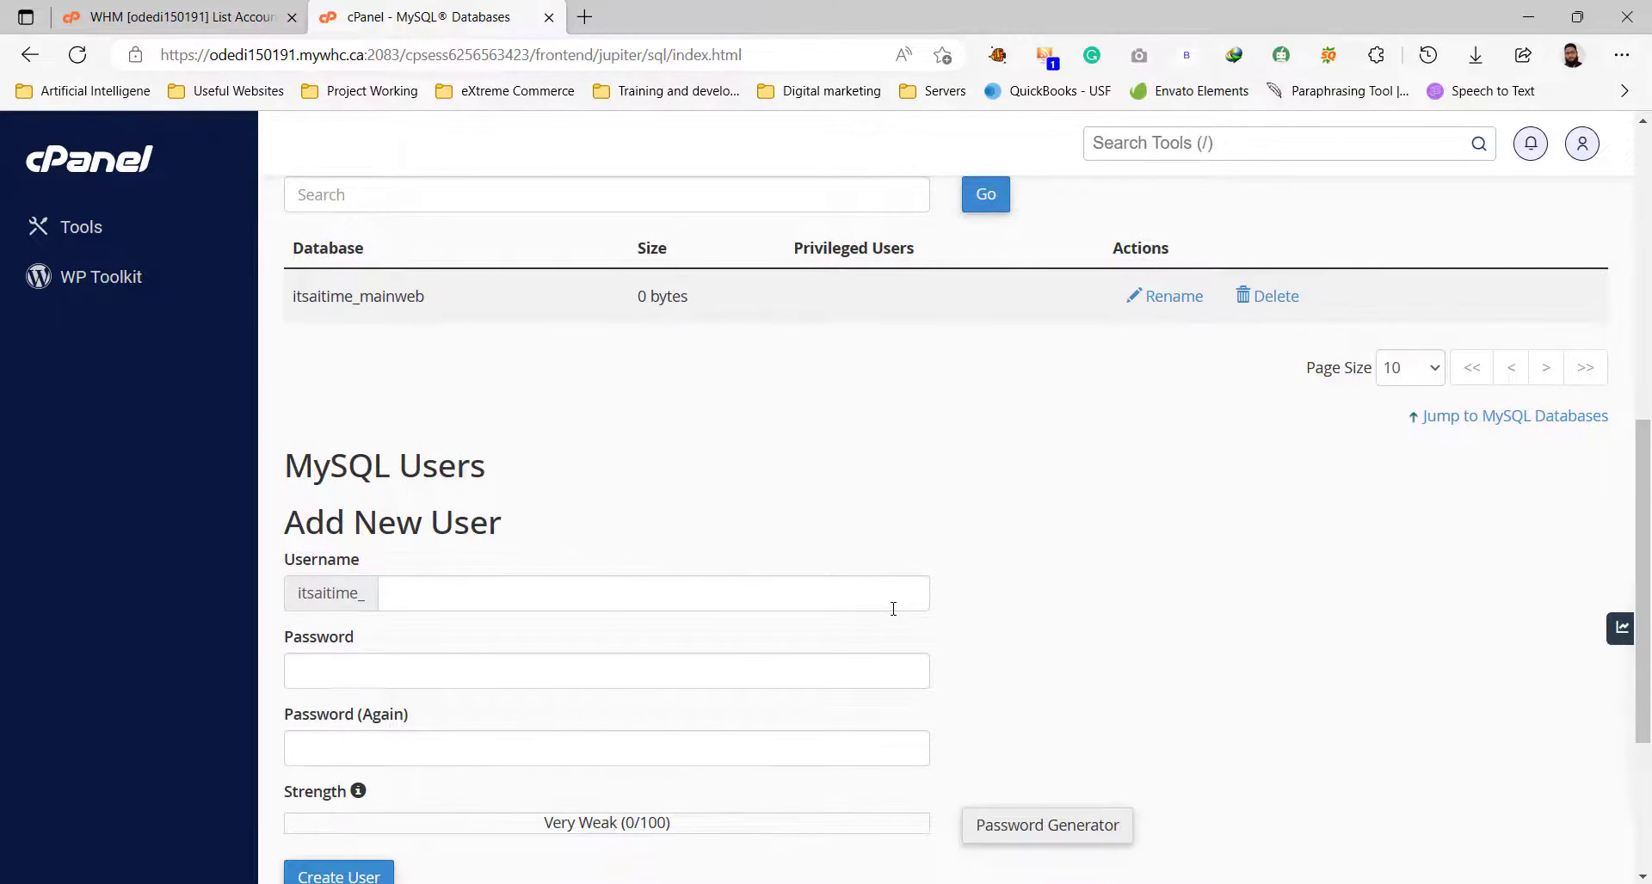
scroll(888, 597, down, 1)
click(712, 485)
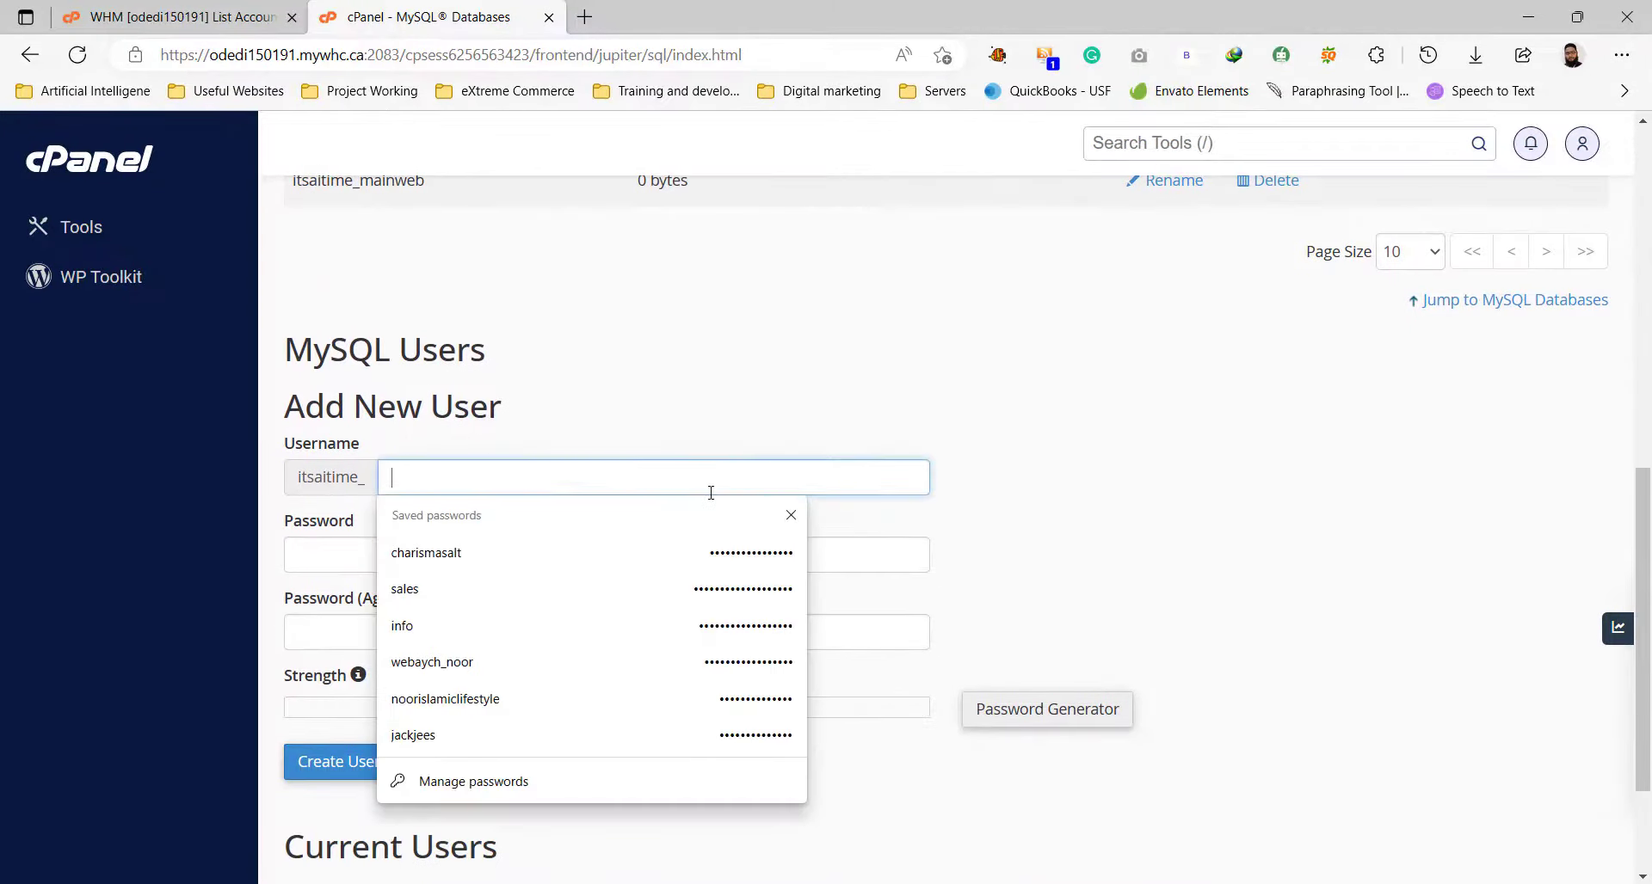
text(mai)
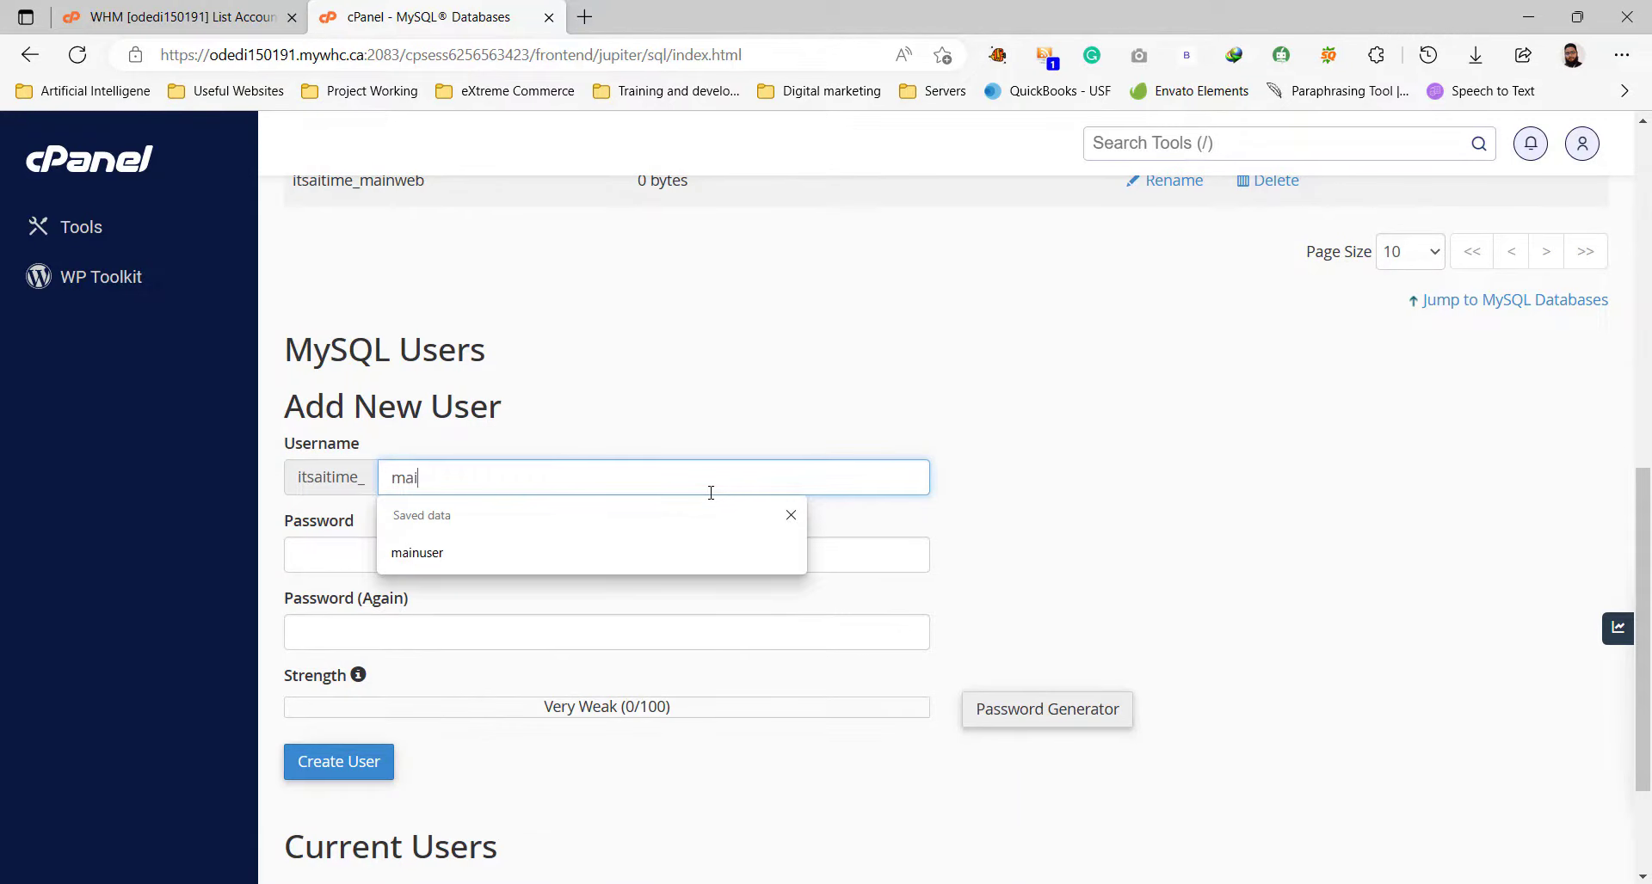
text(nusr)
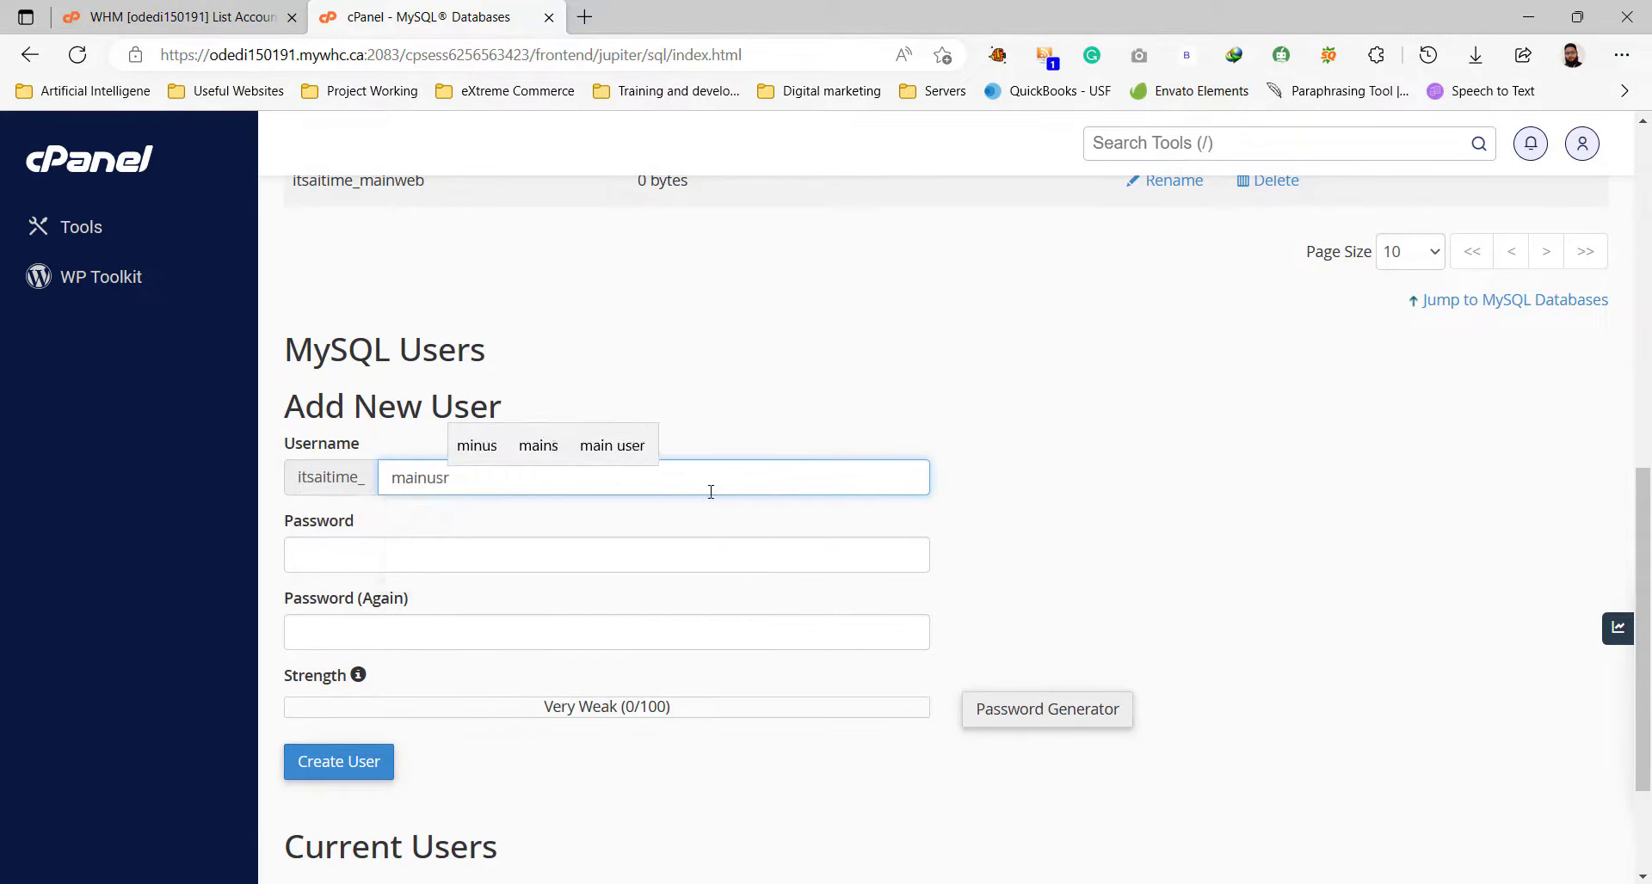
Generate a Very Strong password and paste a copy into Notepad.
click(1064, 709)
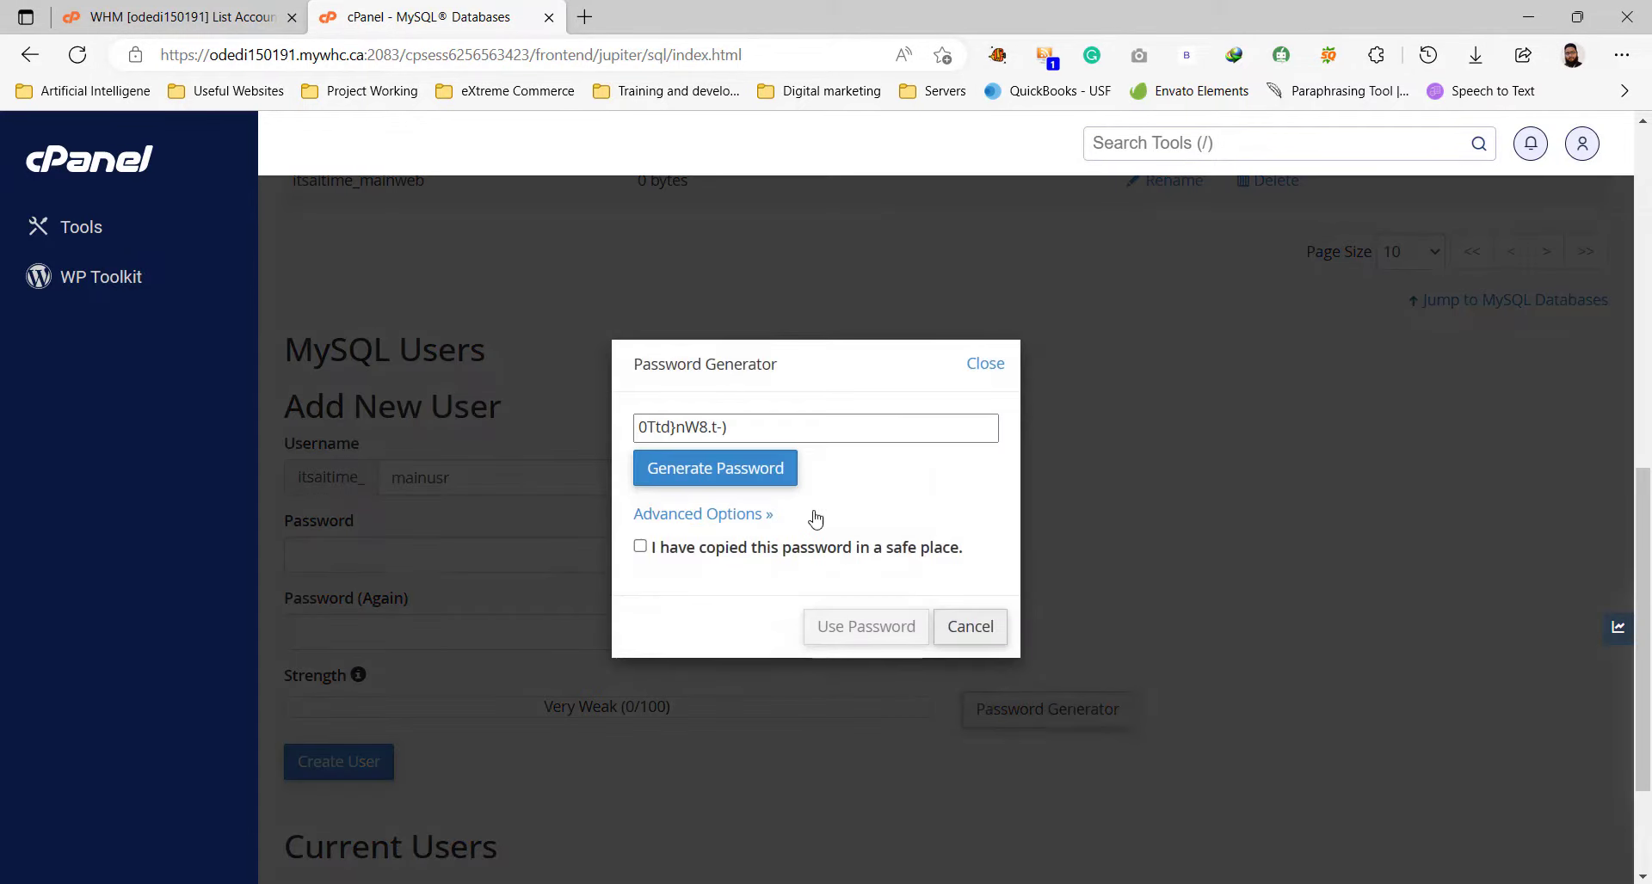
click(781, 481)
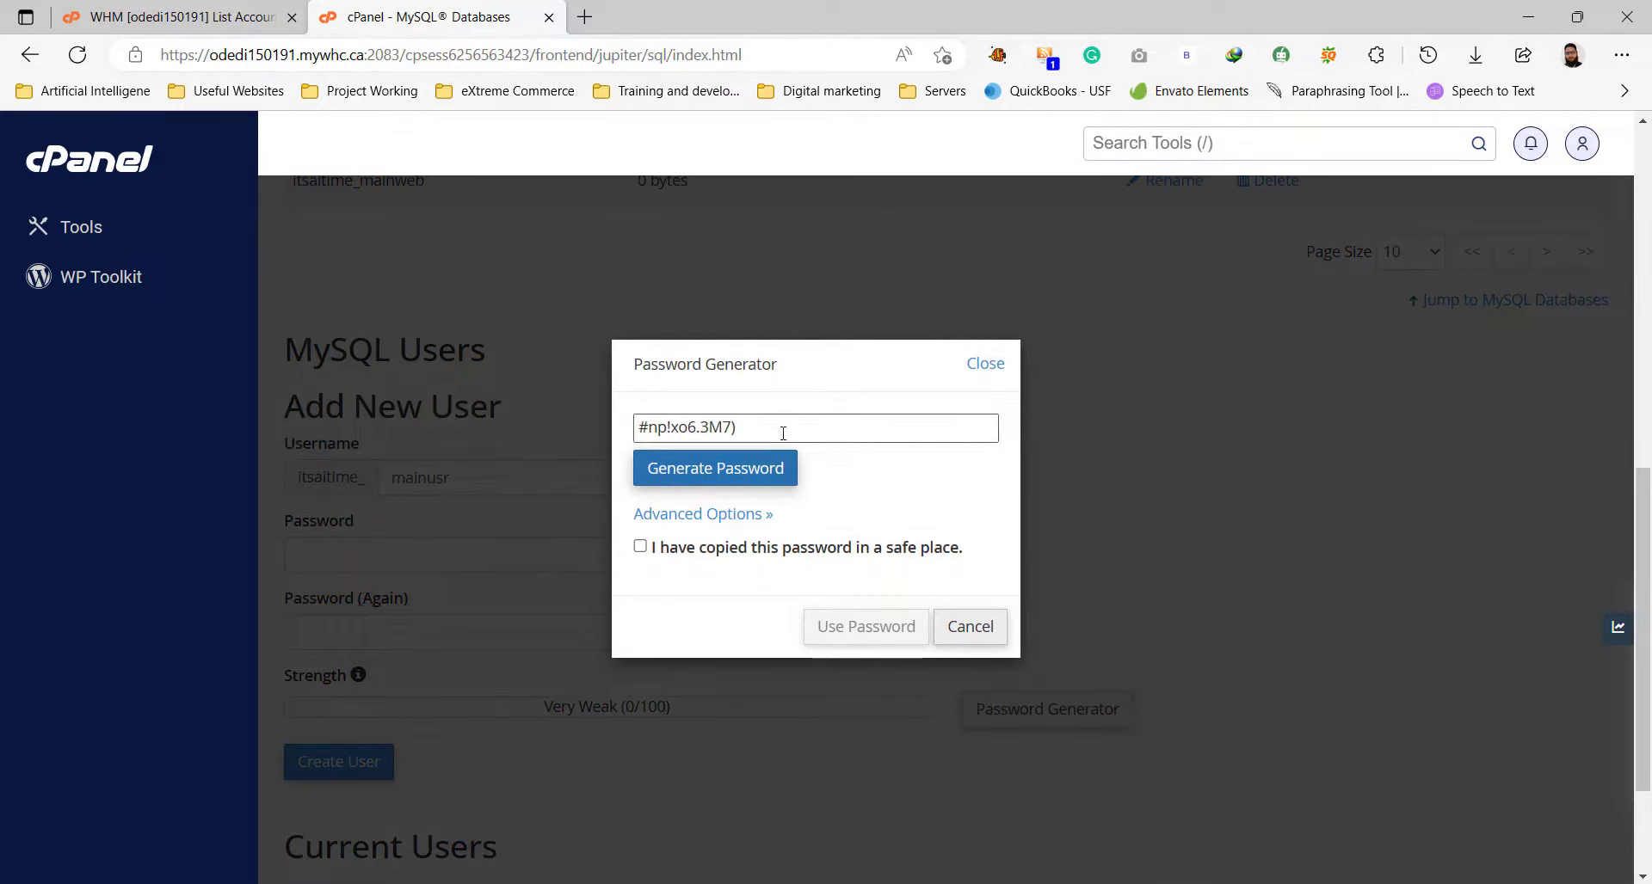
triple_click(783, 430)
right_click(793, 430)
click(631, 530)
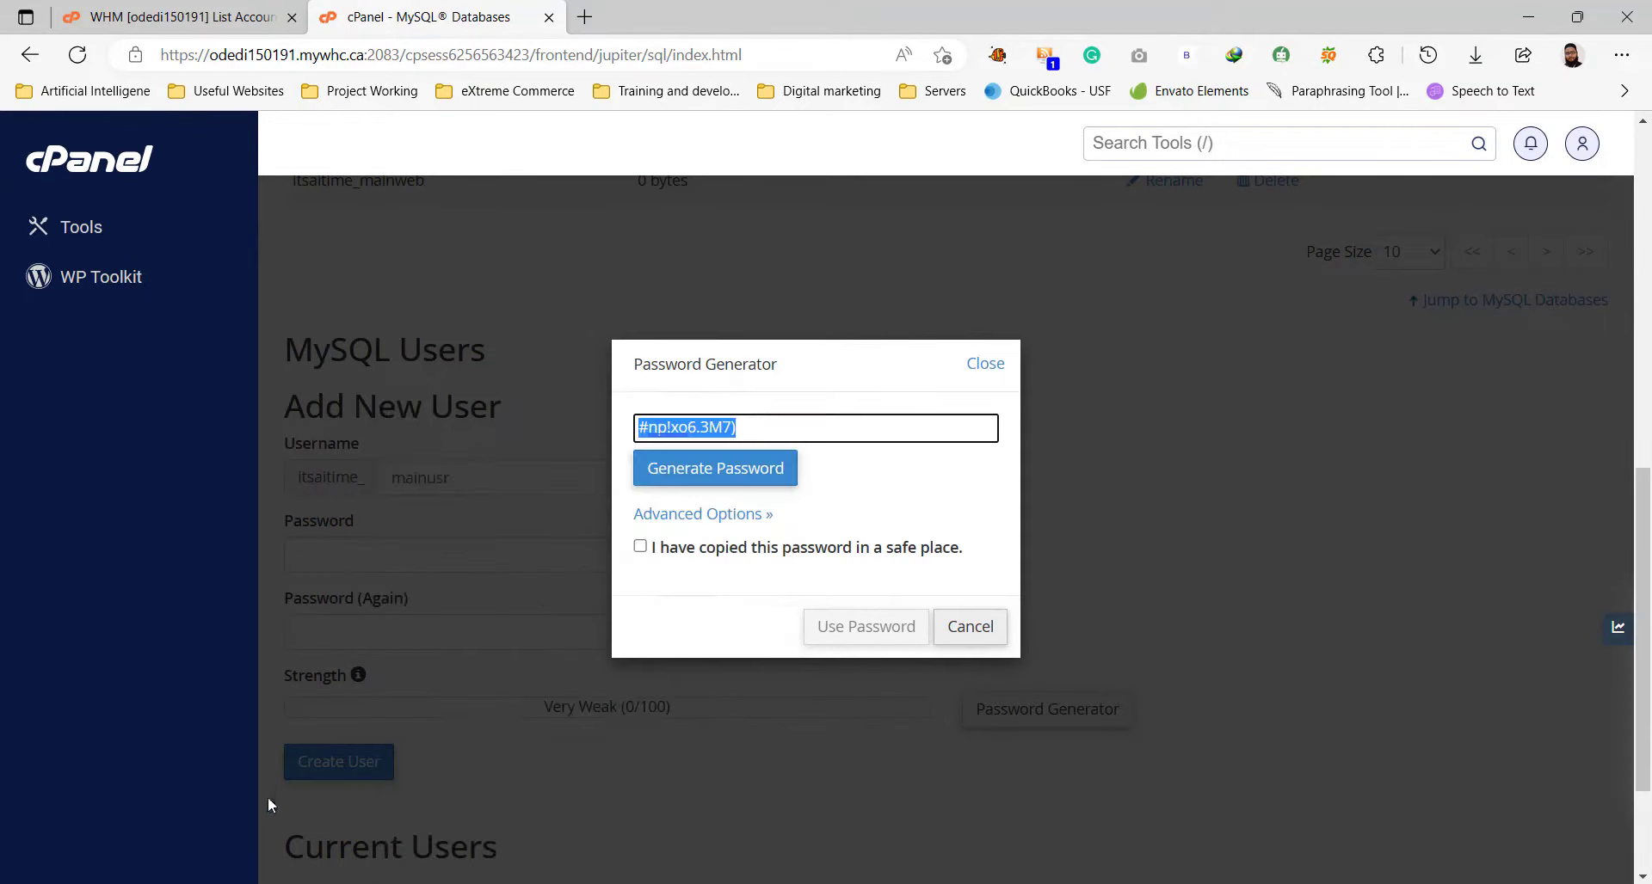
key(ctrl+v)
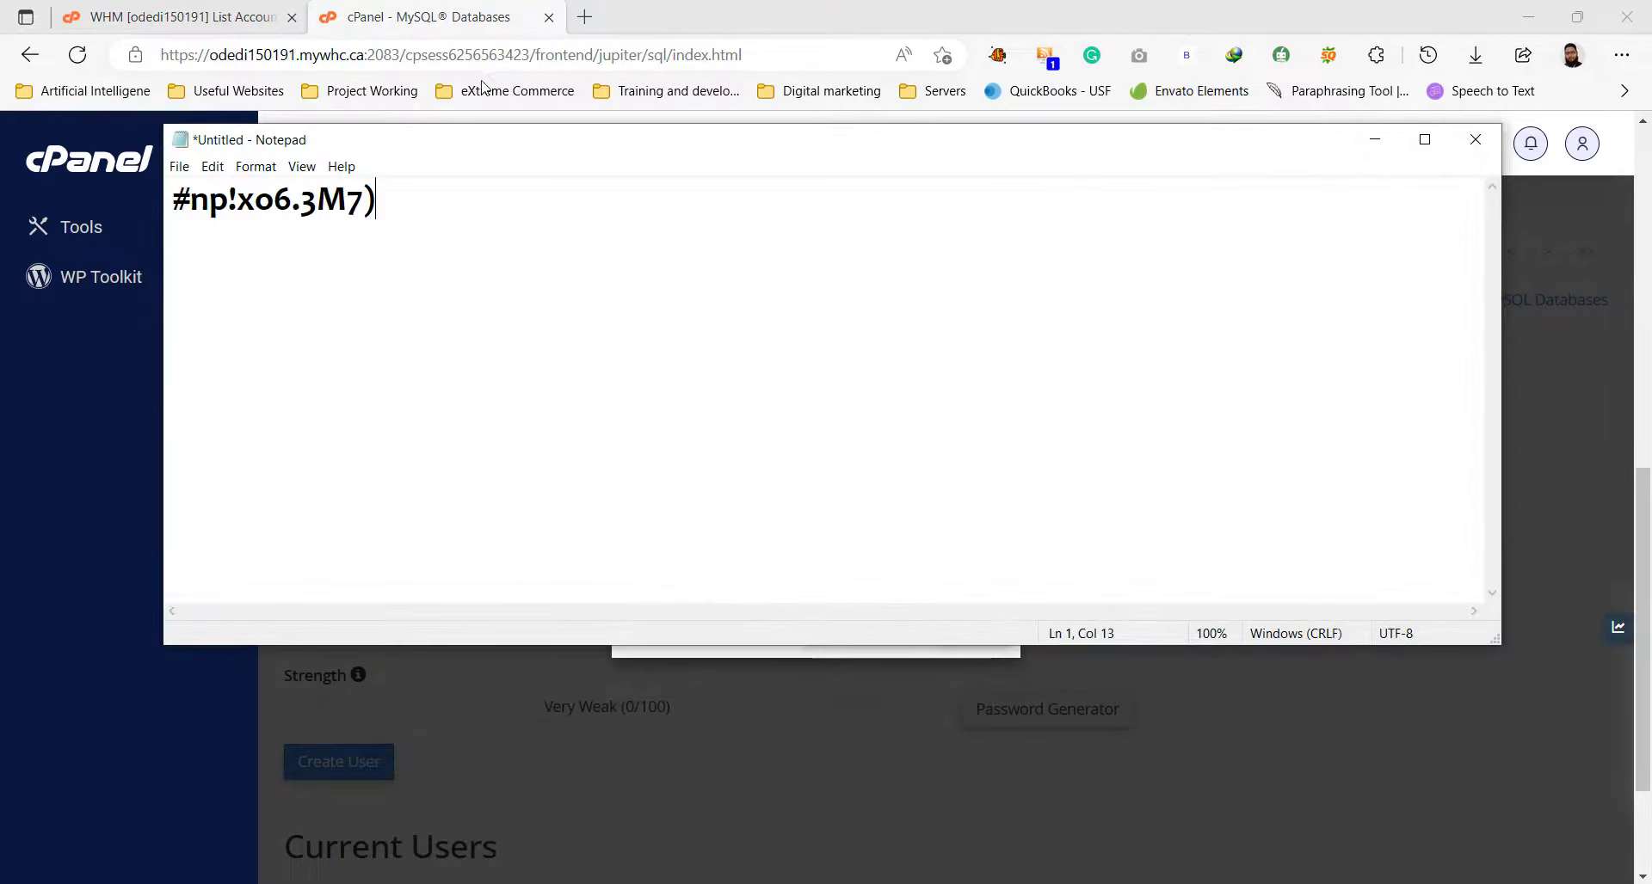
key(alt+Tab)
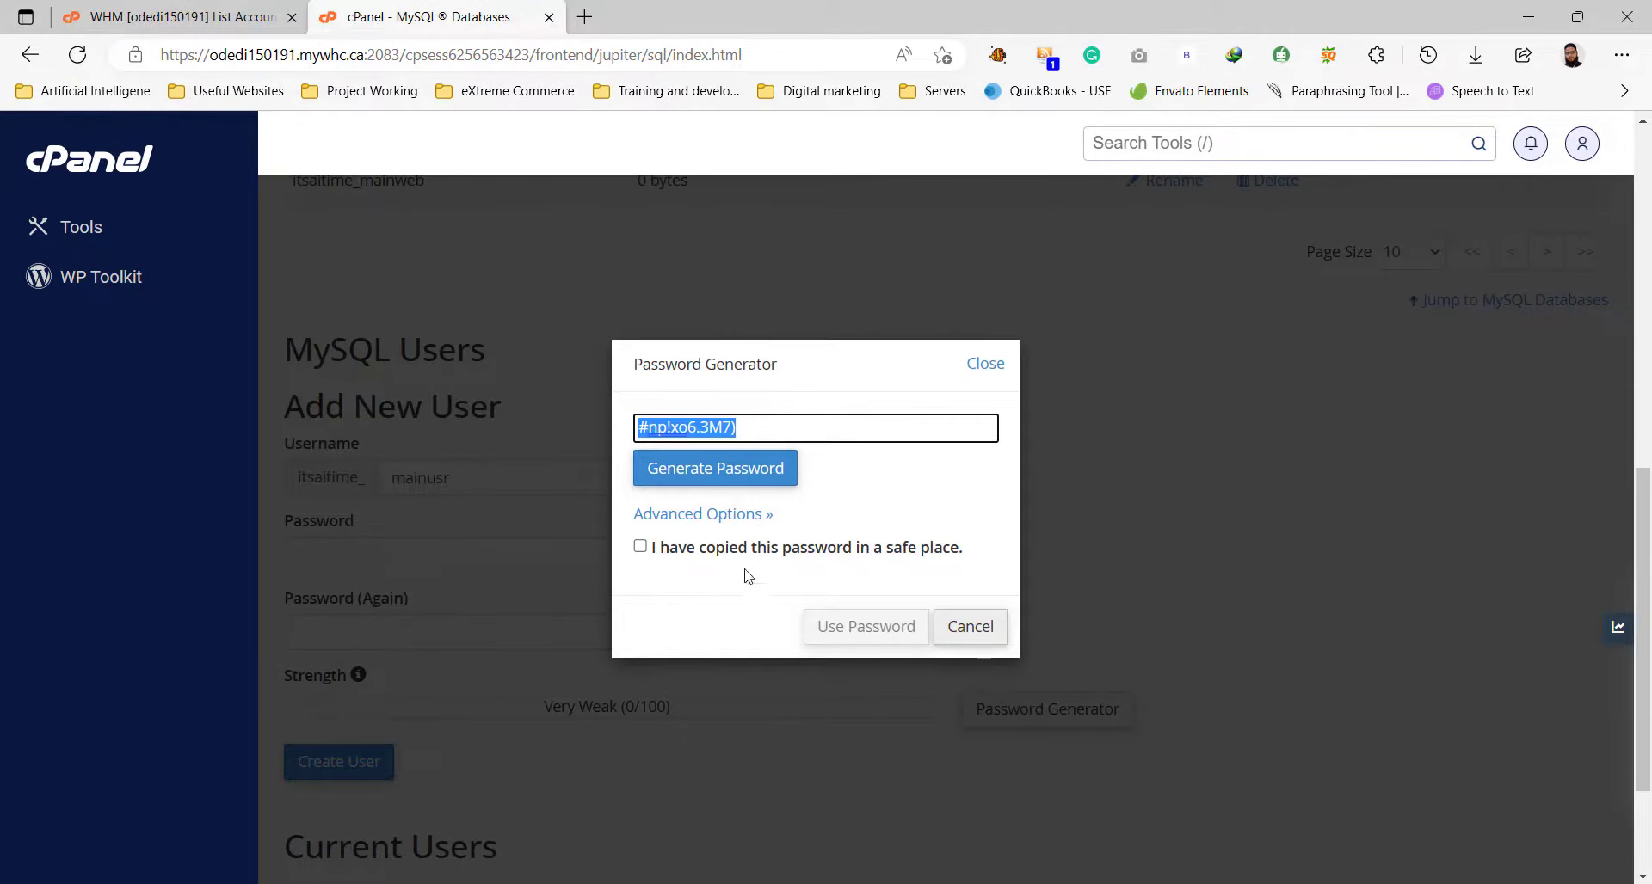
Apply the generated password and create the user itsaitime_mainusr.
click(714, 548)
click(861, 627)
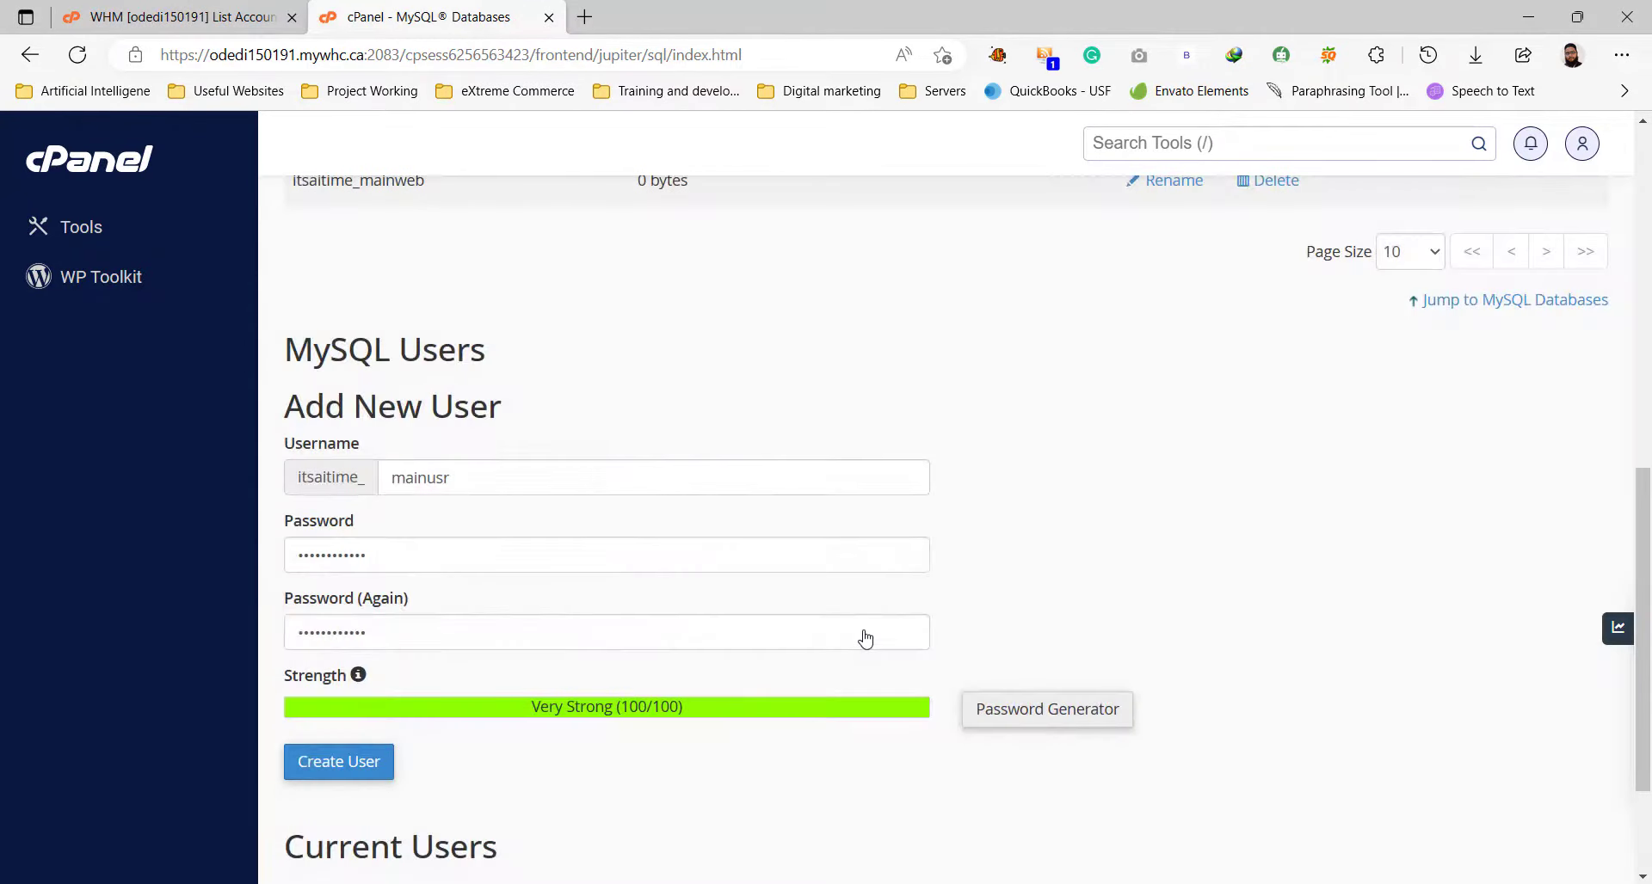
scroll(864, 637, down, 1)
click(359, 647)
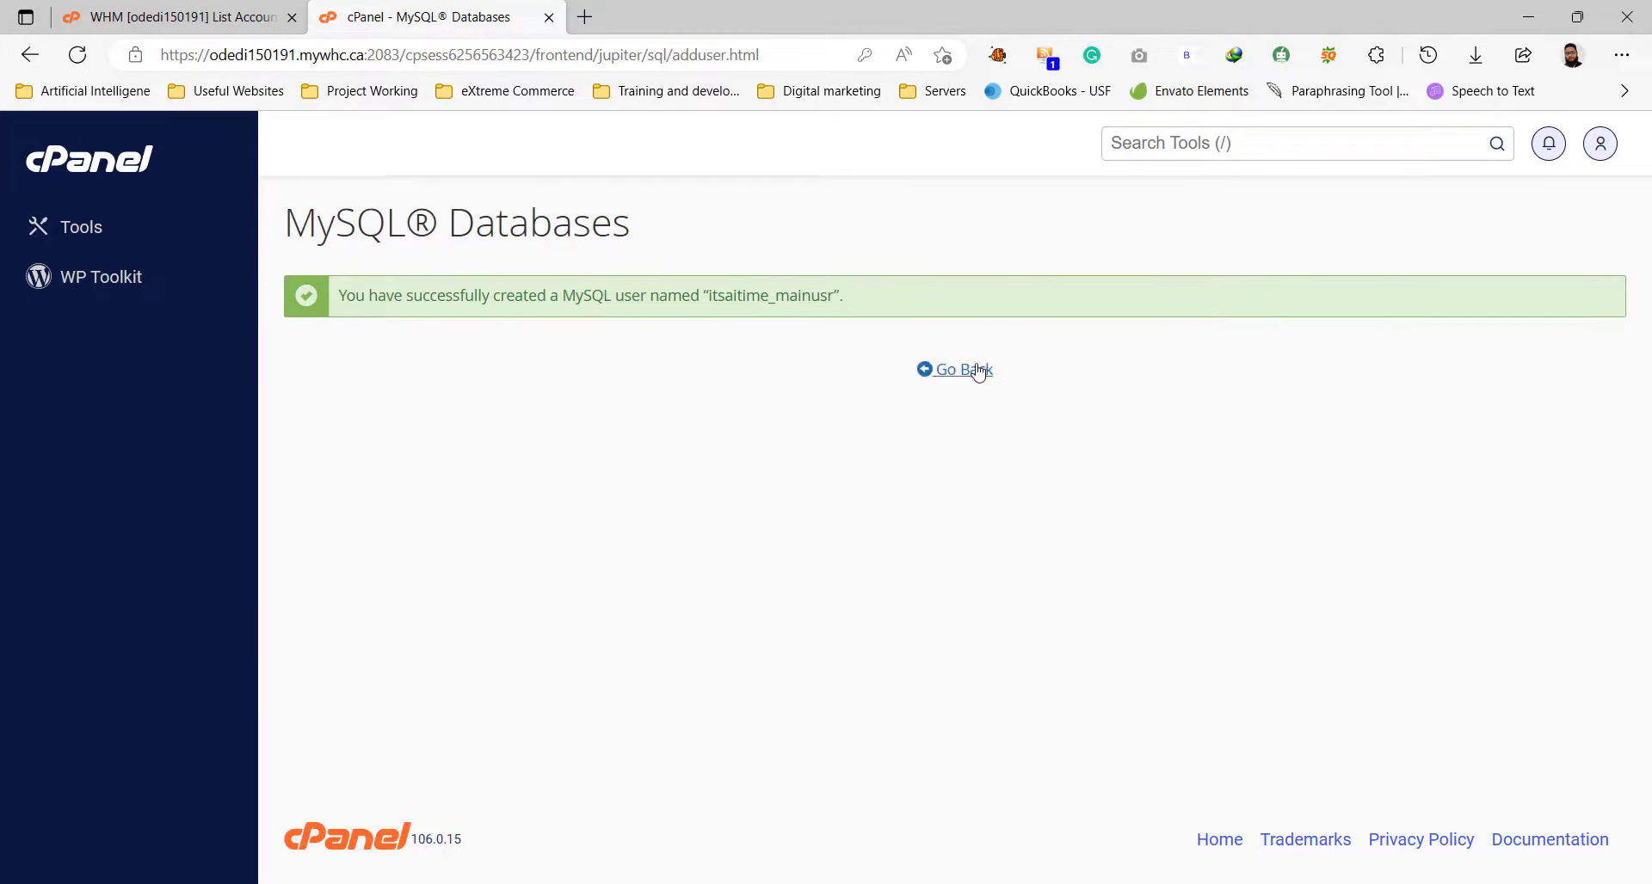
click(977, 369)
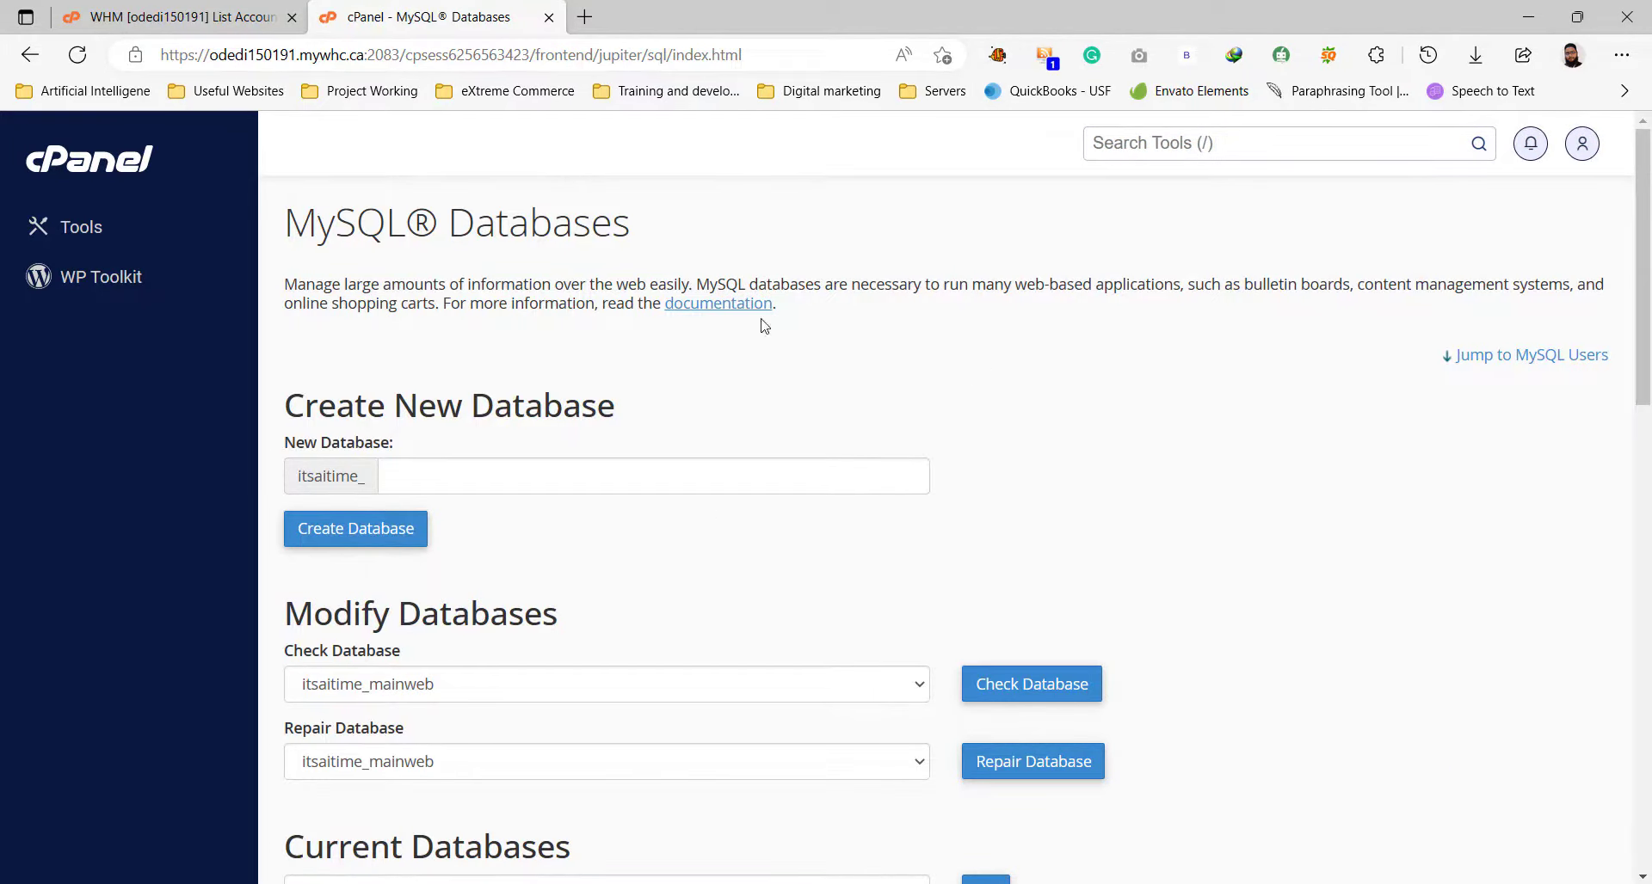
Open the public_html folder in File Manager, confirm it's empty, and open a new browser tab.
click(84, 229)
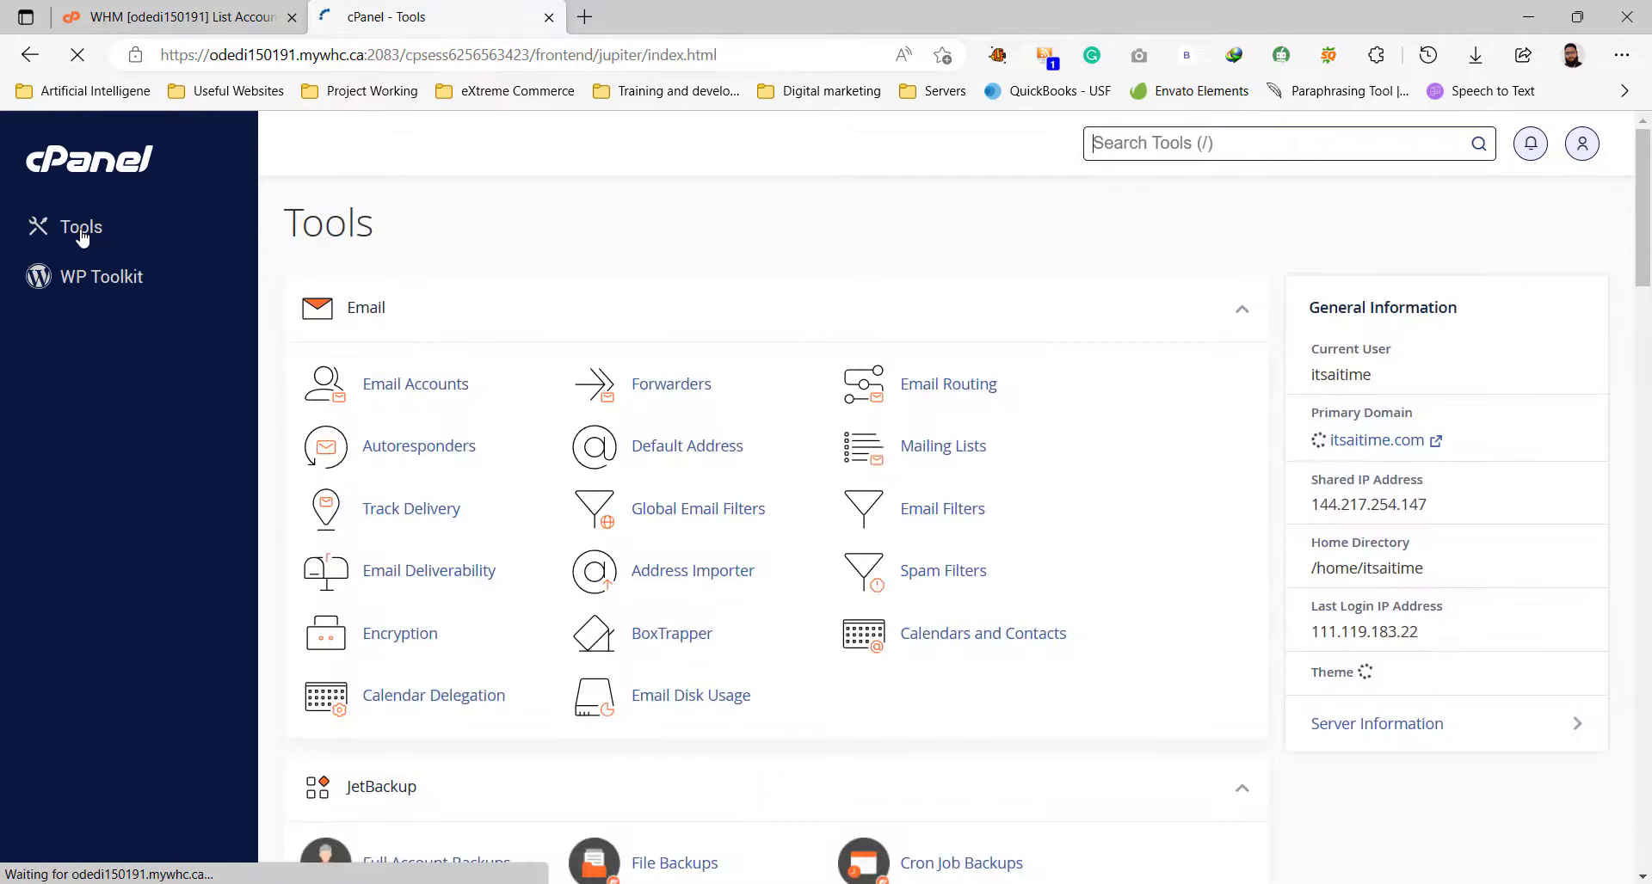
scroll(632, 602, down, 8)
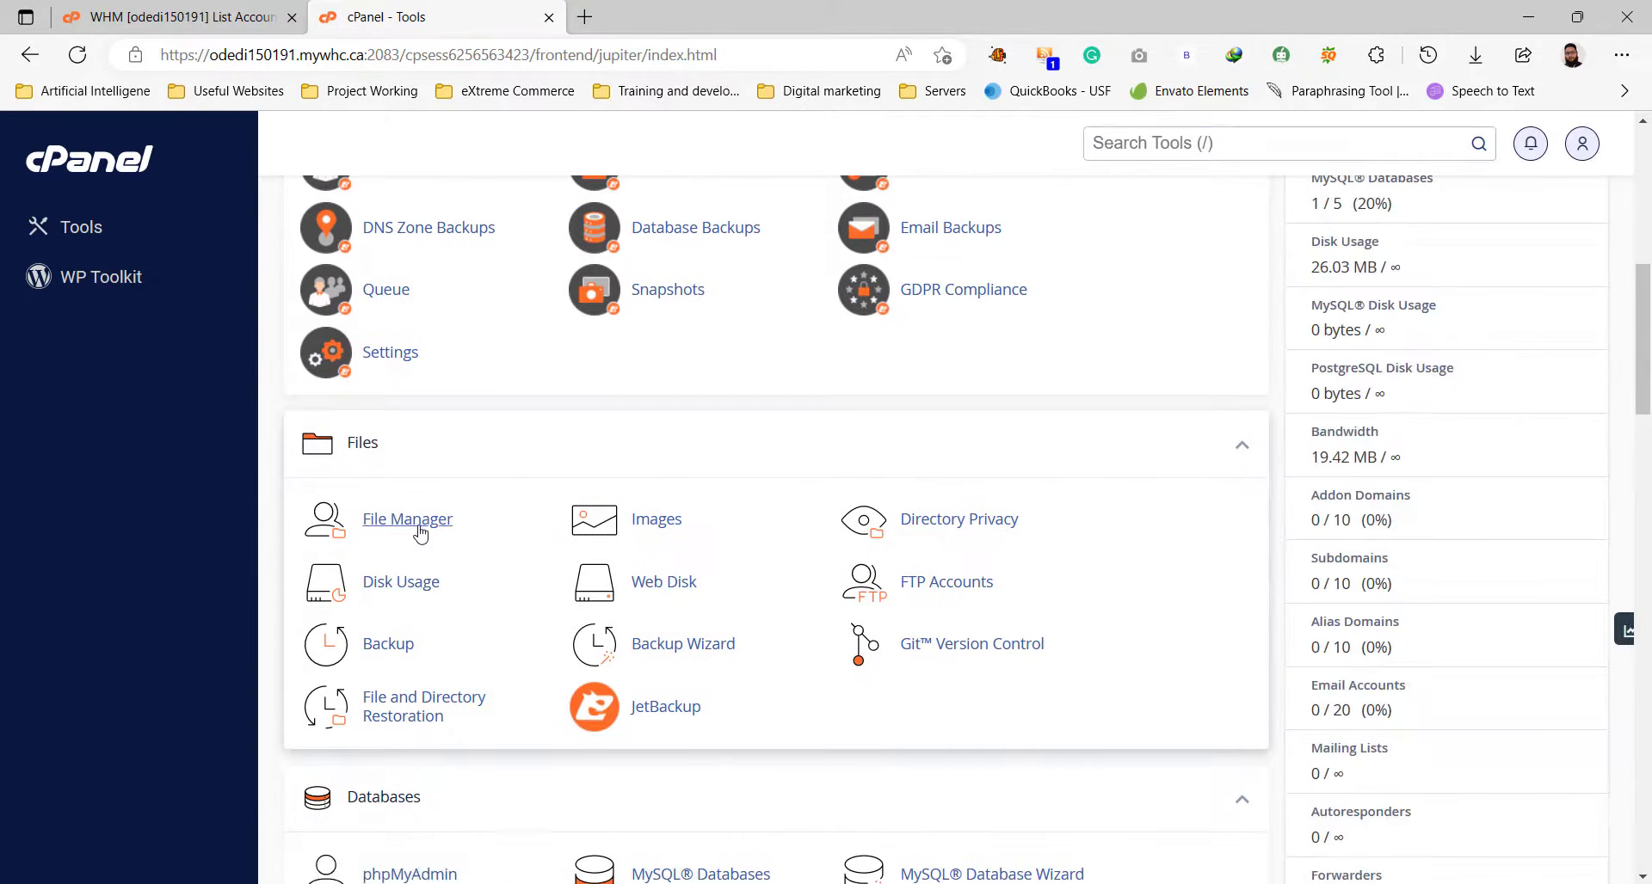
click(421, 532)
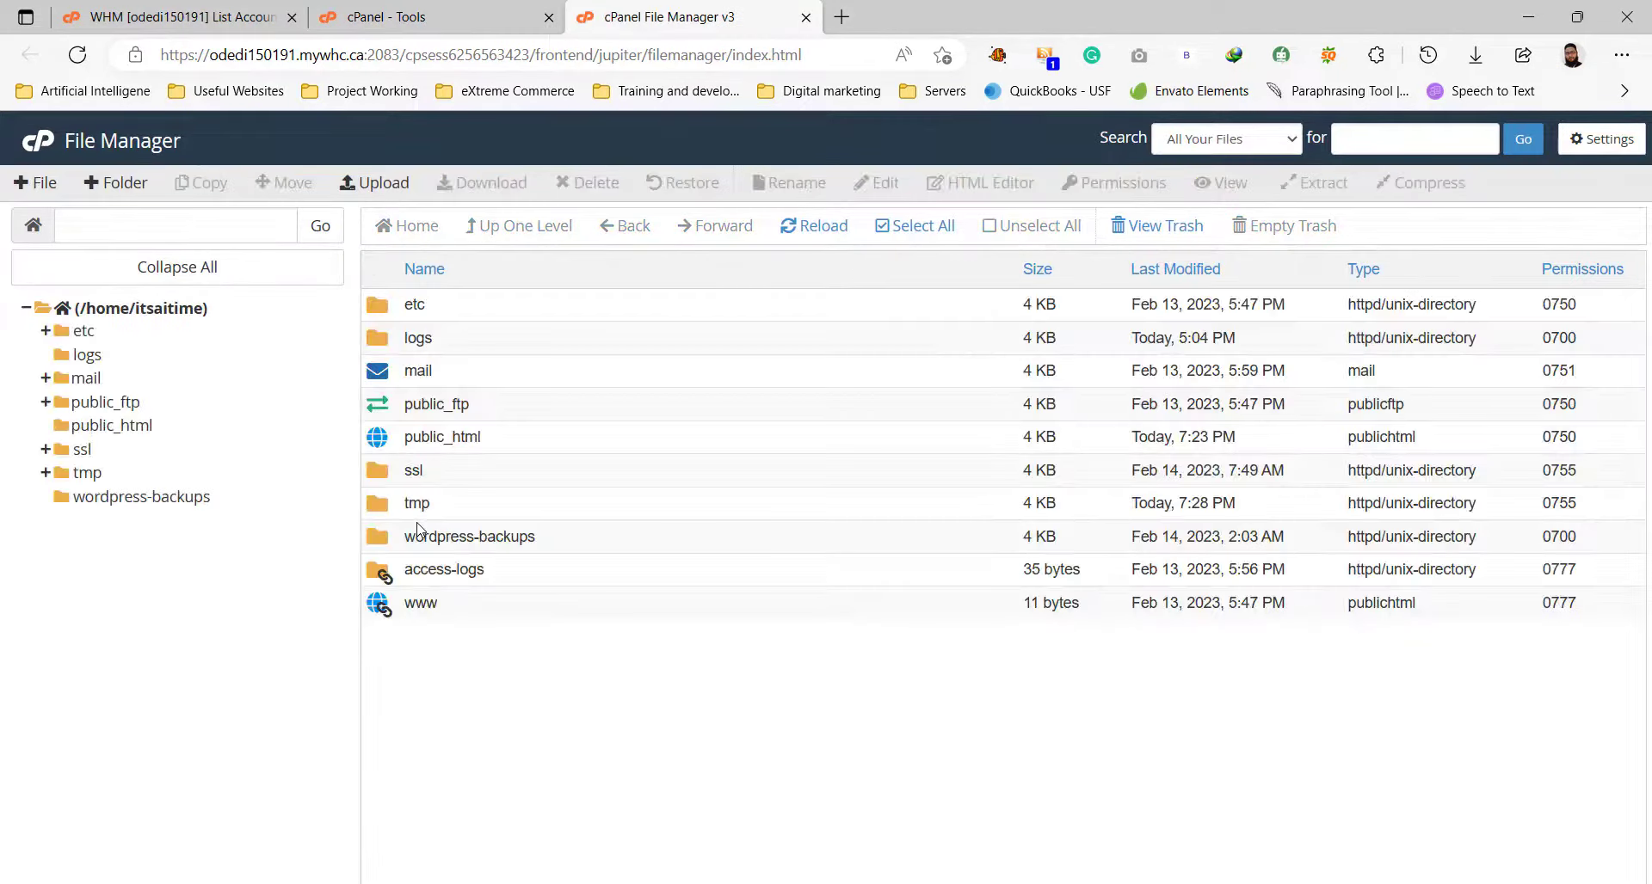
double_click(560, 439)
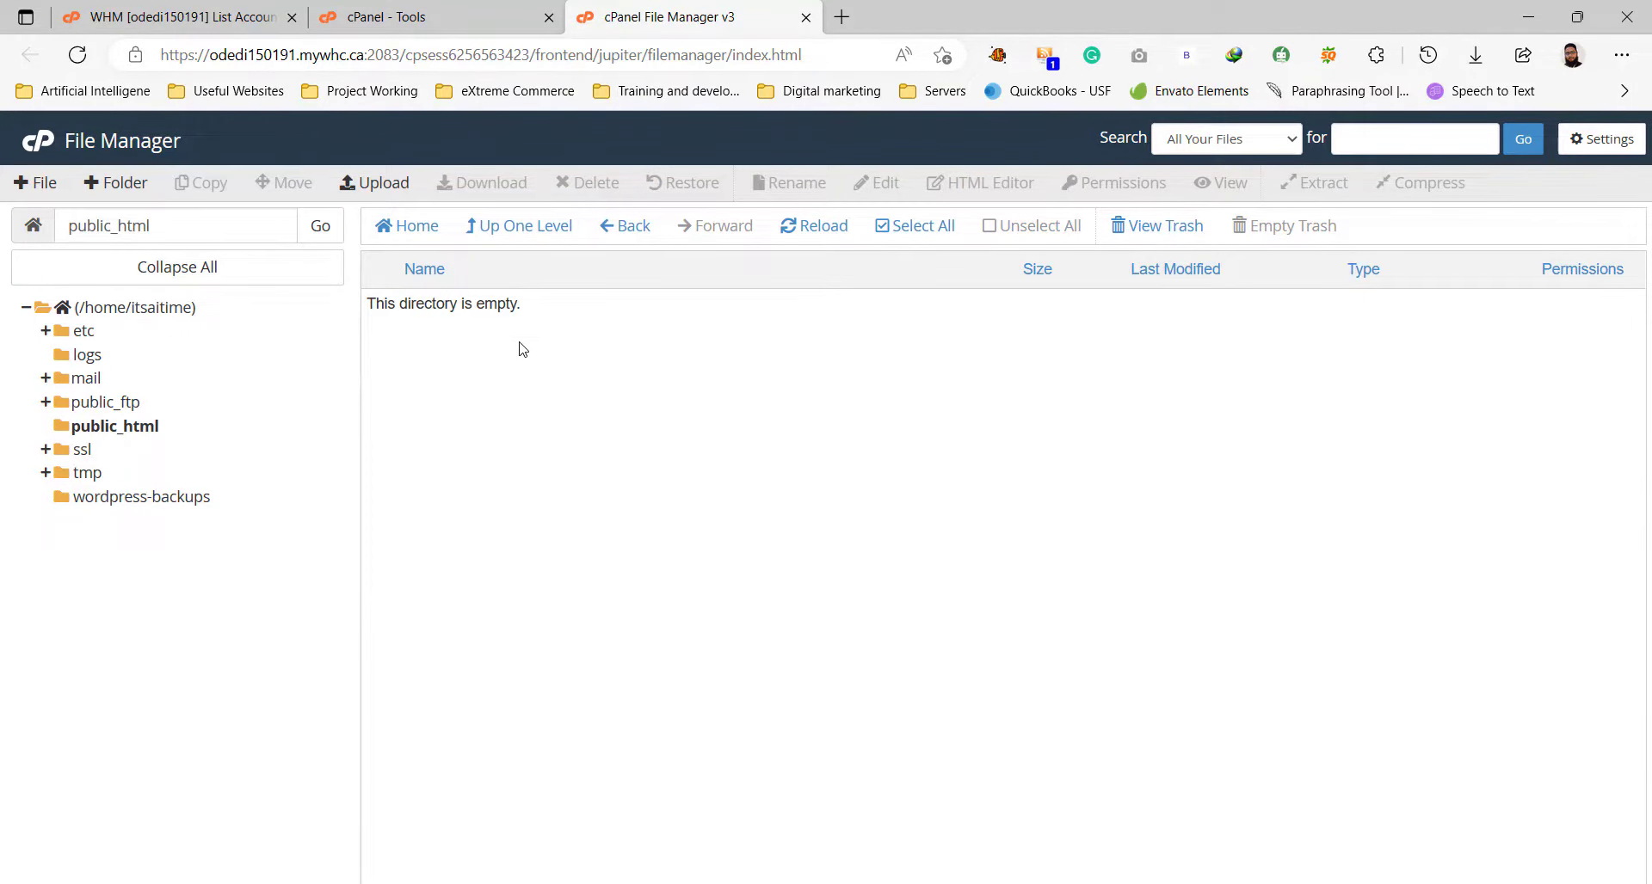
click(842, 17)
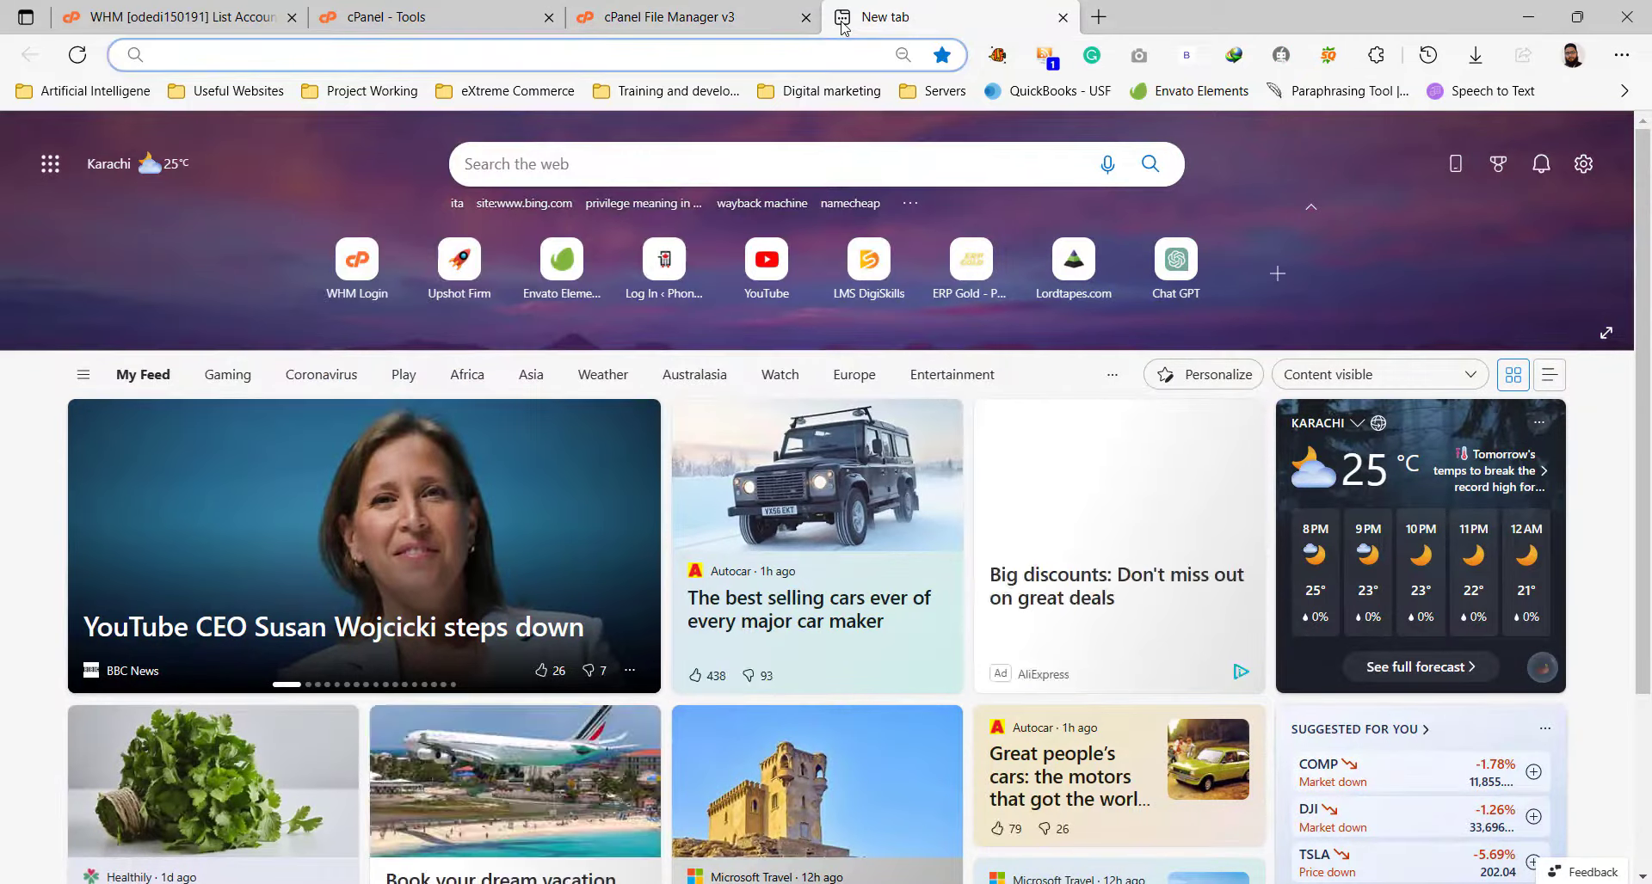
Load itsaitime.com in the new tab and check its 403 Forbidden error.
text(its)
key(Return)
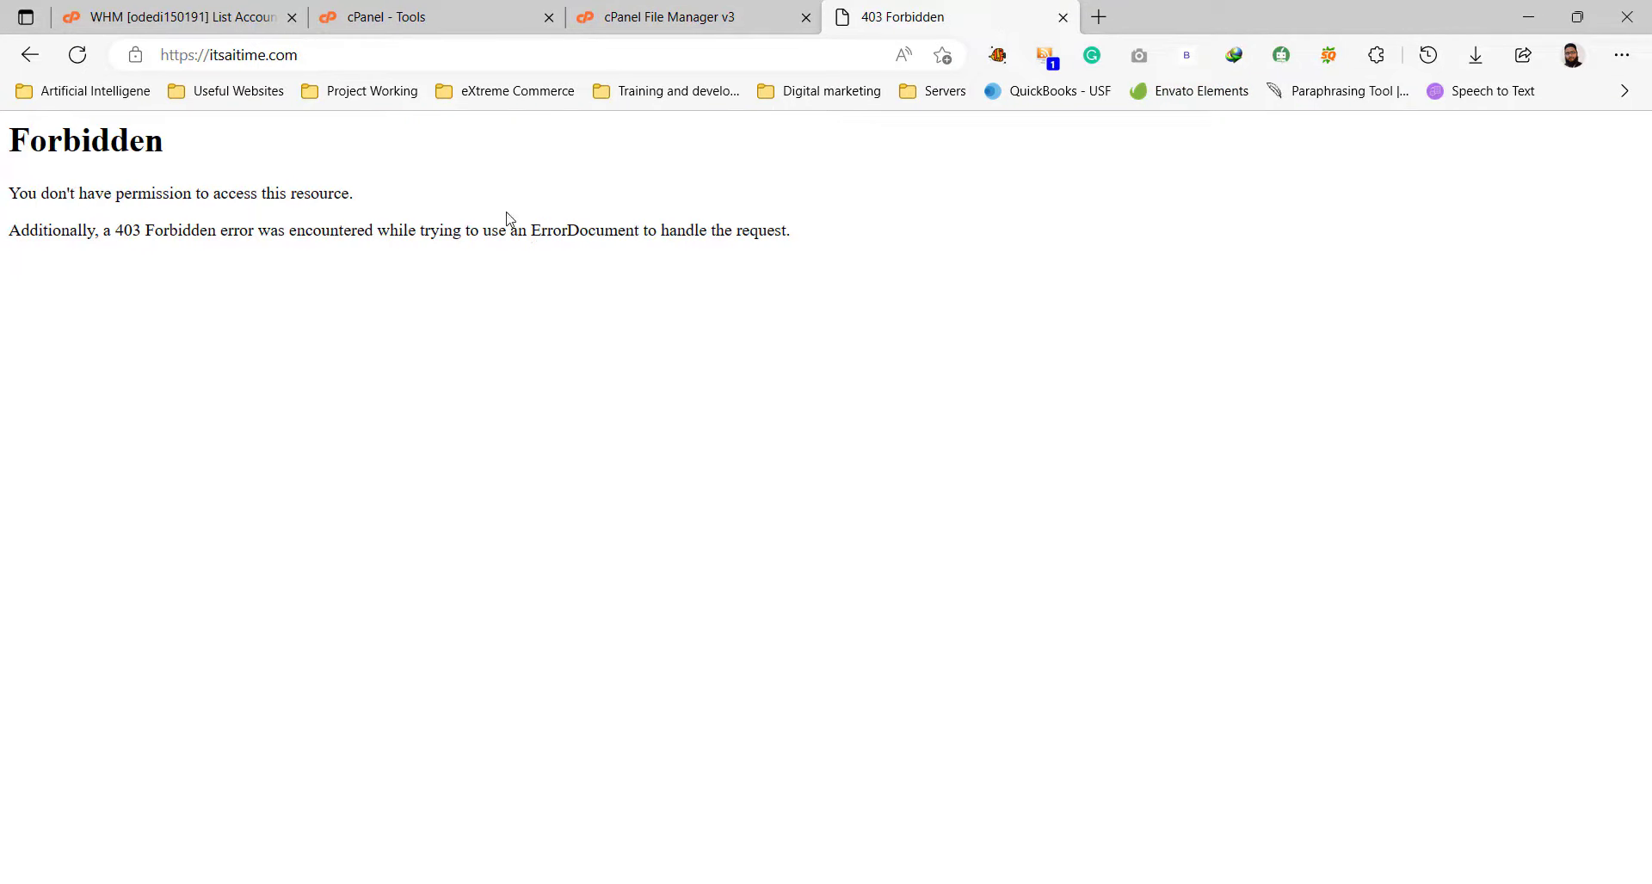
drag(9, 139, 162, 155)
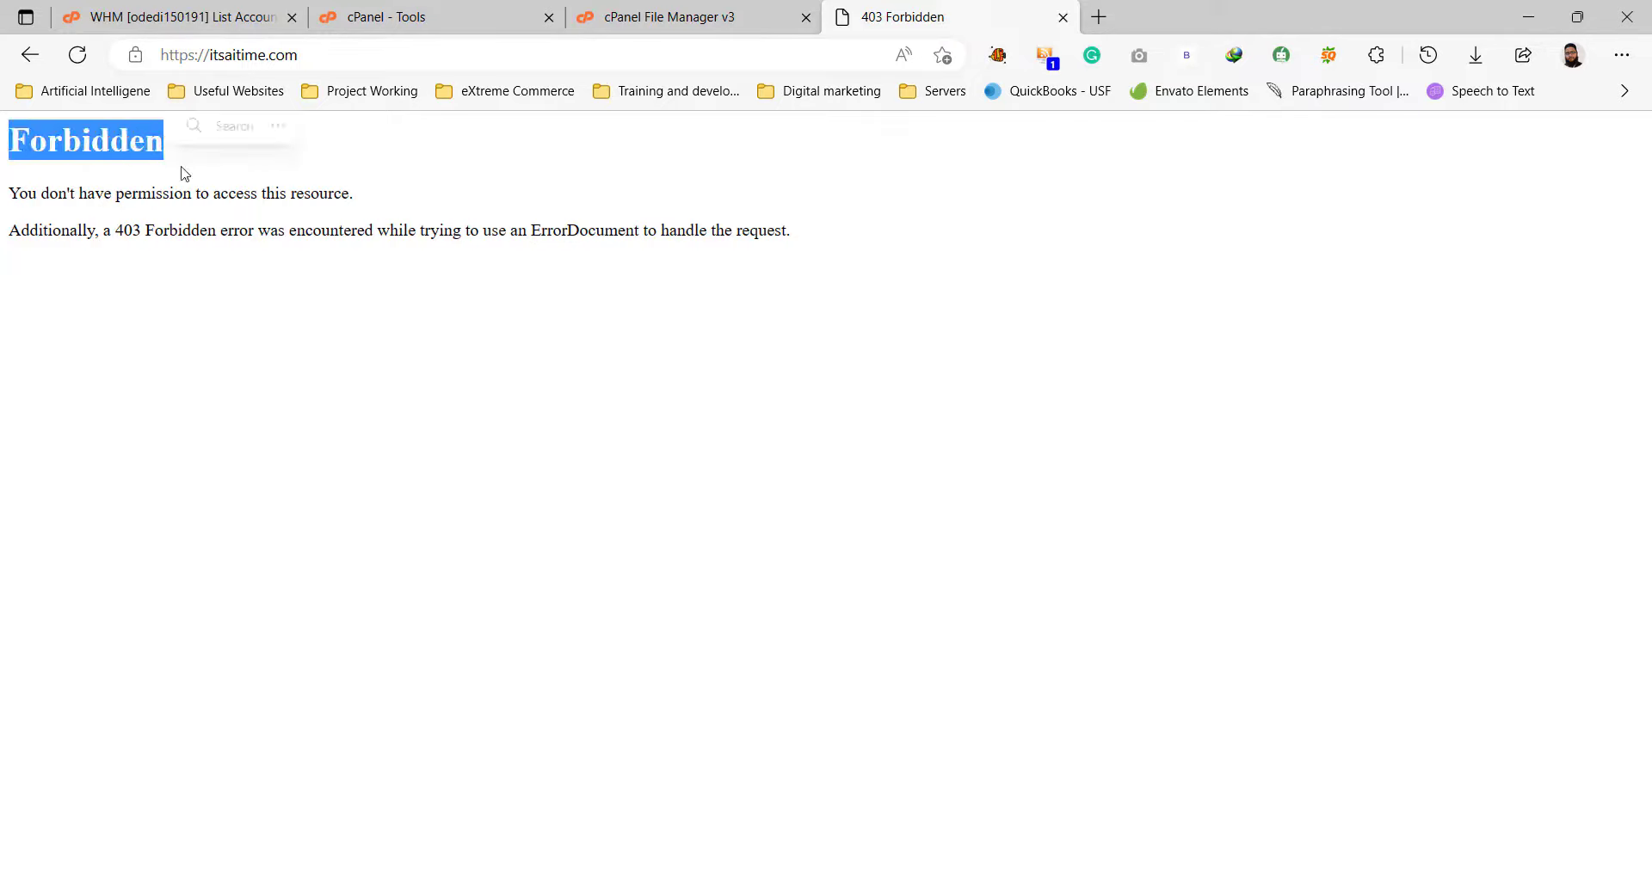
click(222, 126)
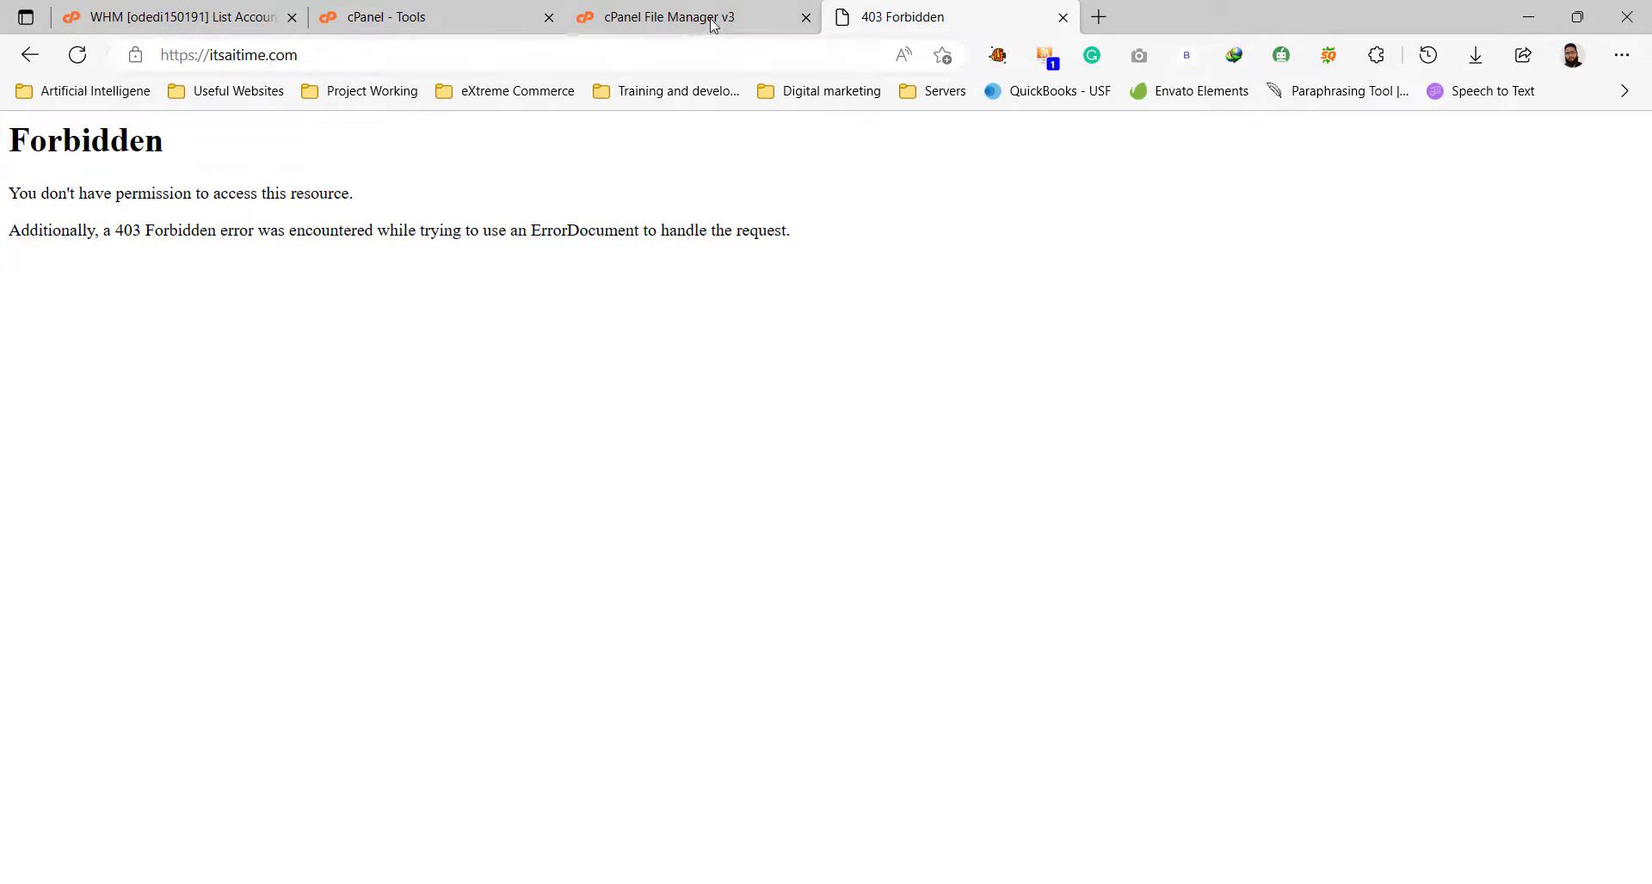
Open public_html's upload page and download WordPress 6.1.1 from wordpress.org.
click(758, 26)
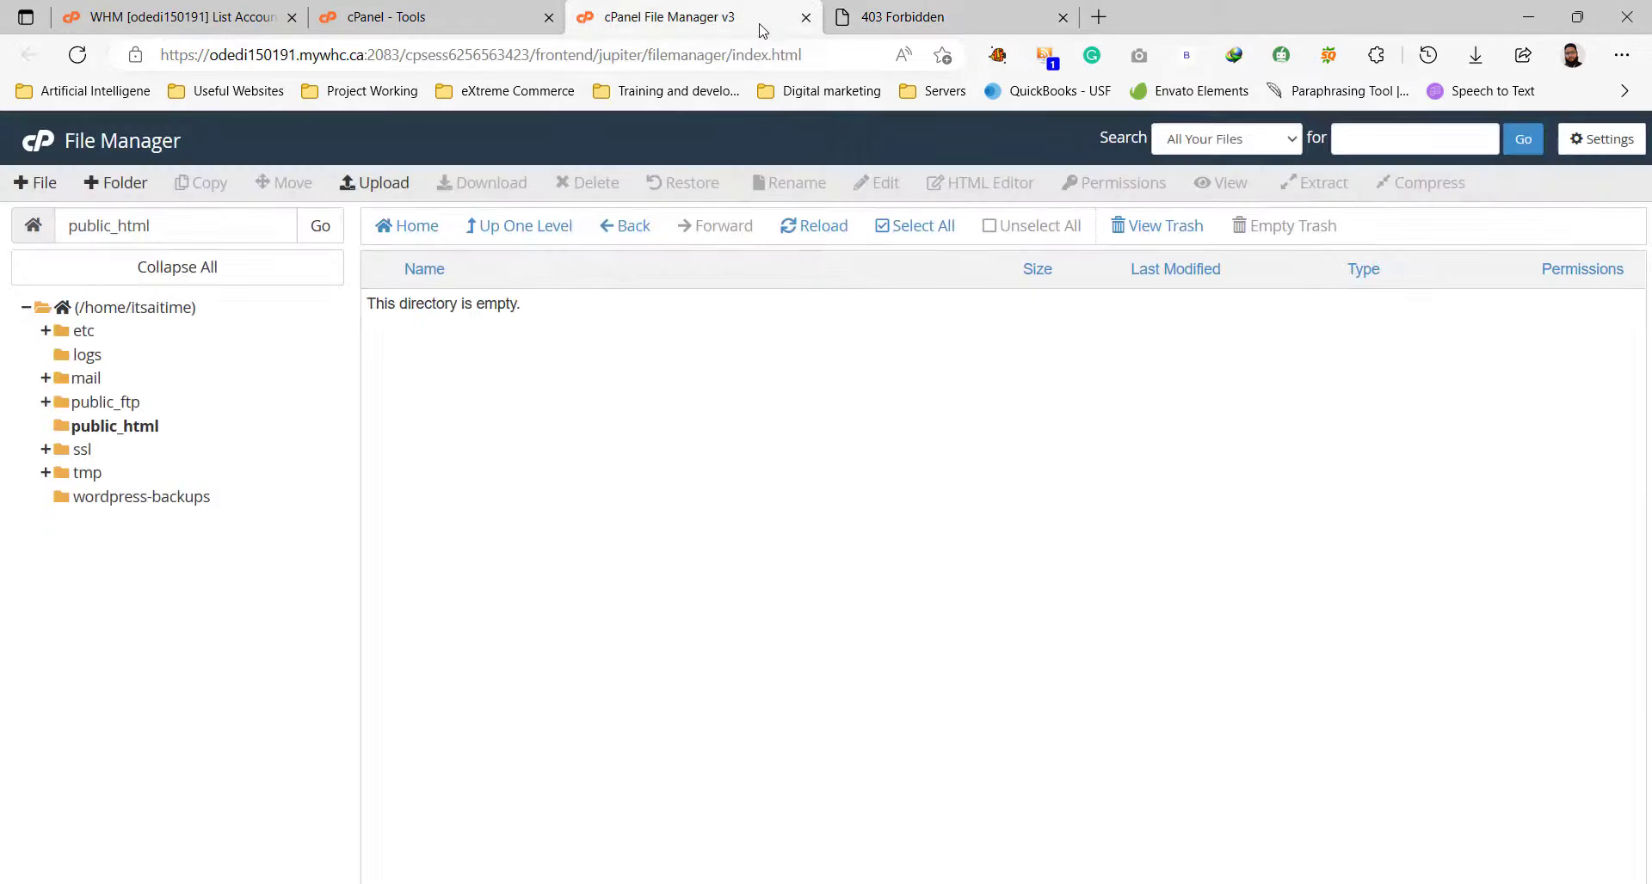
click(382, 184)
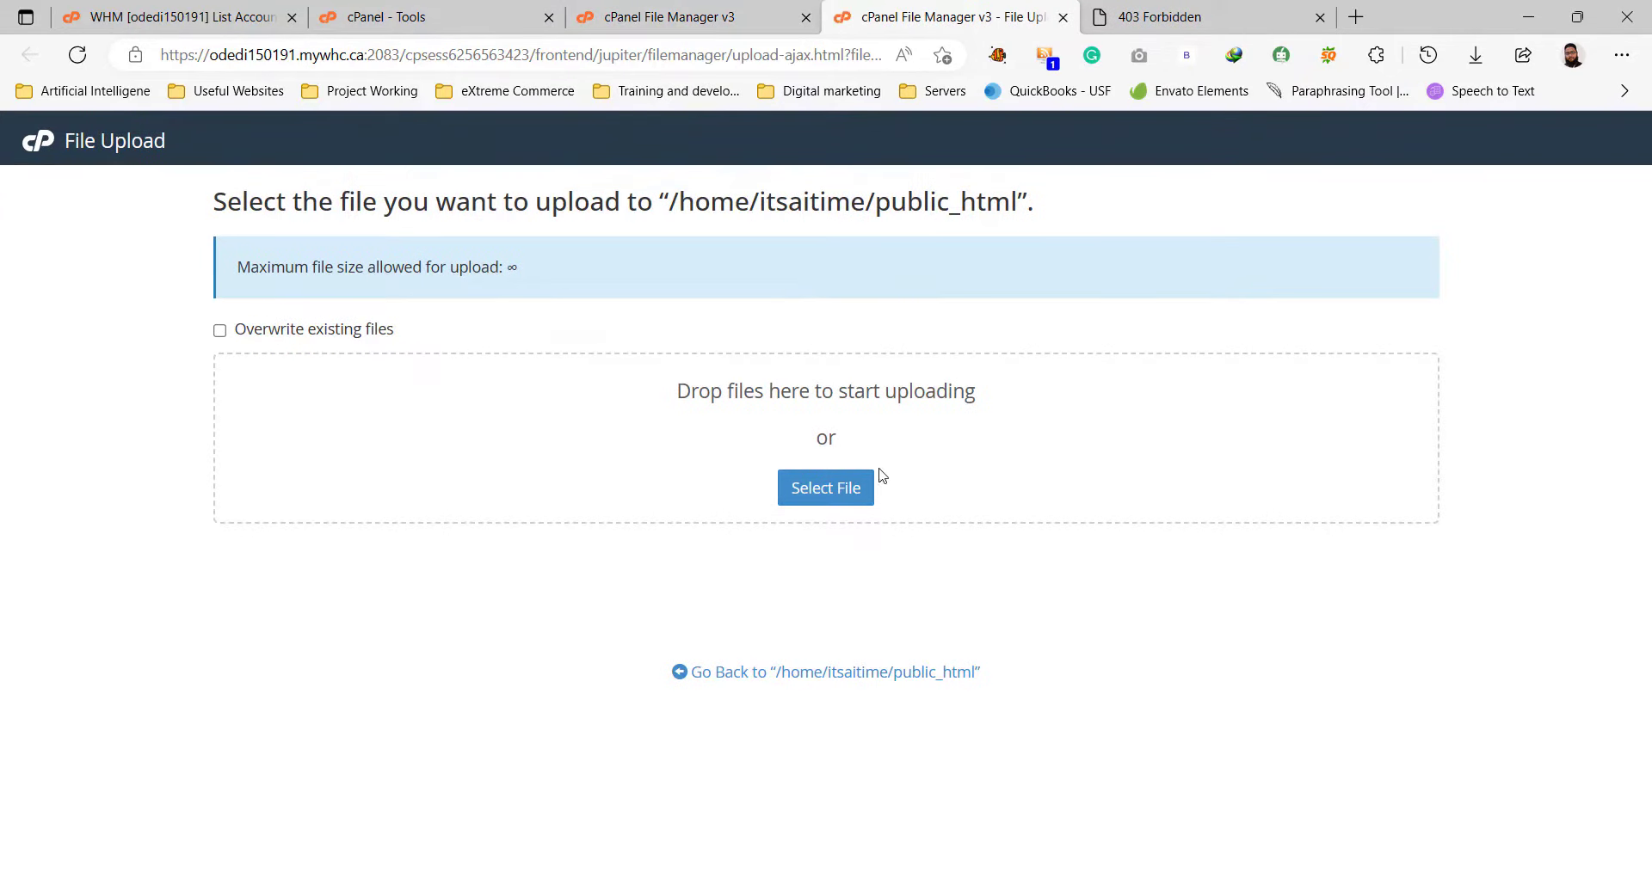
click(1356, 17)
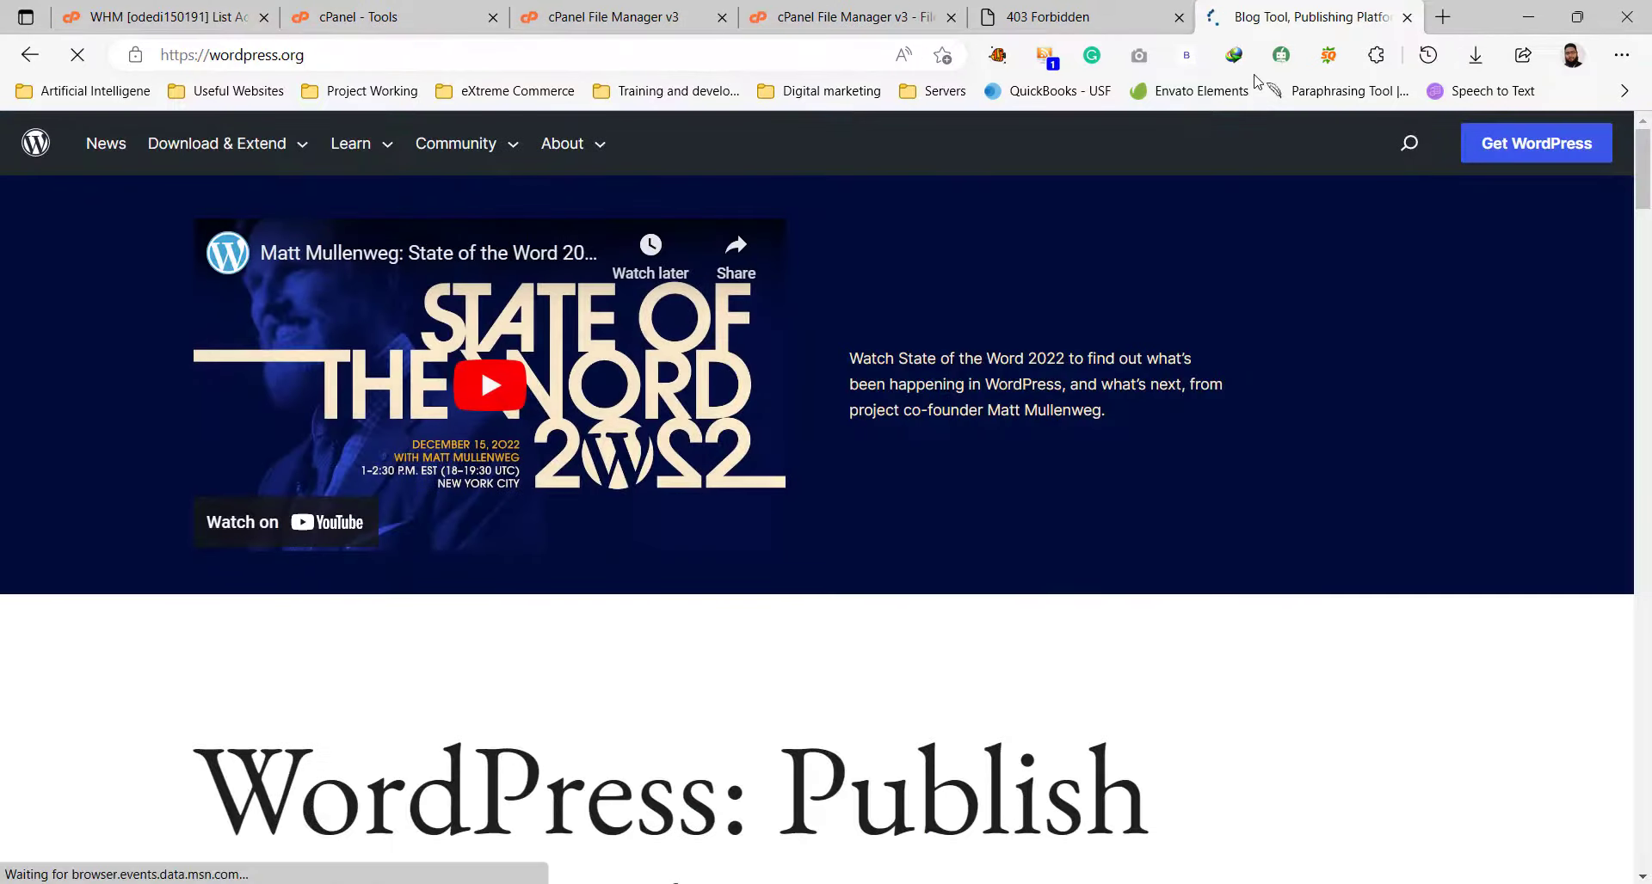
click(1588, 148)
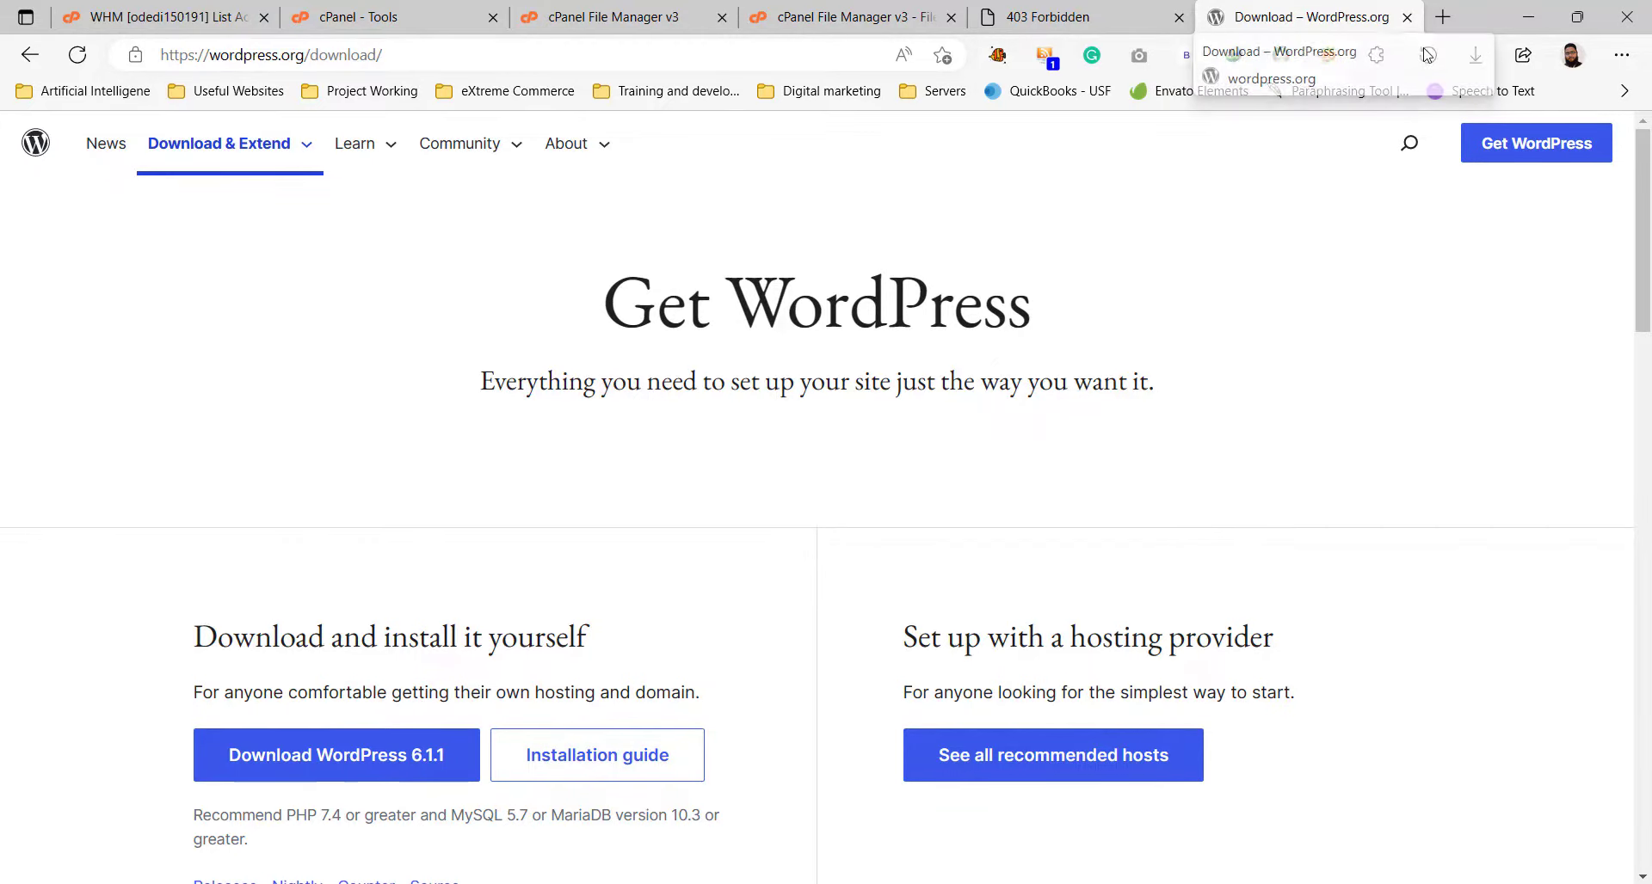
click(1407, 16)
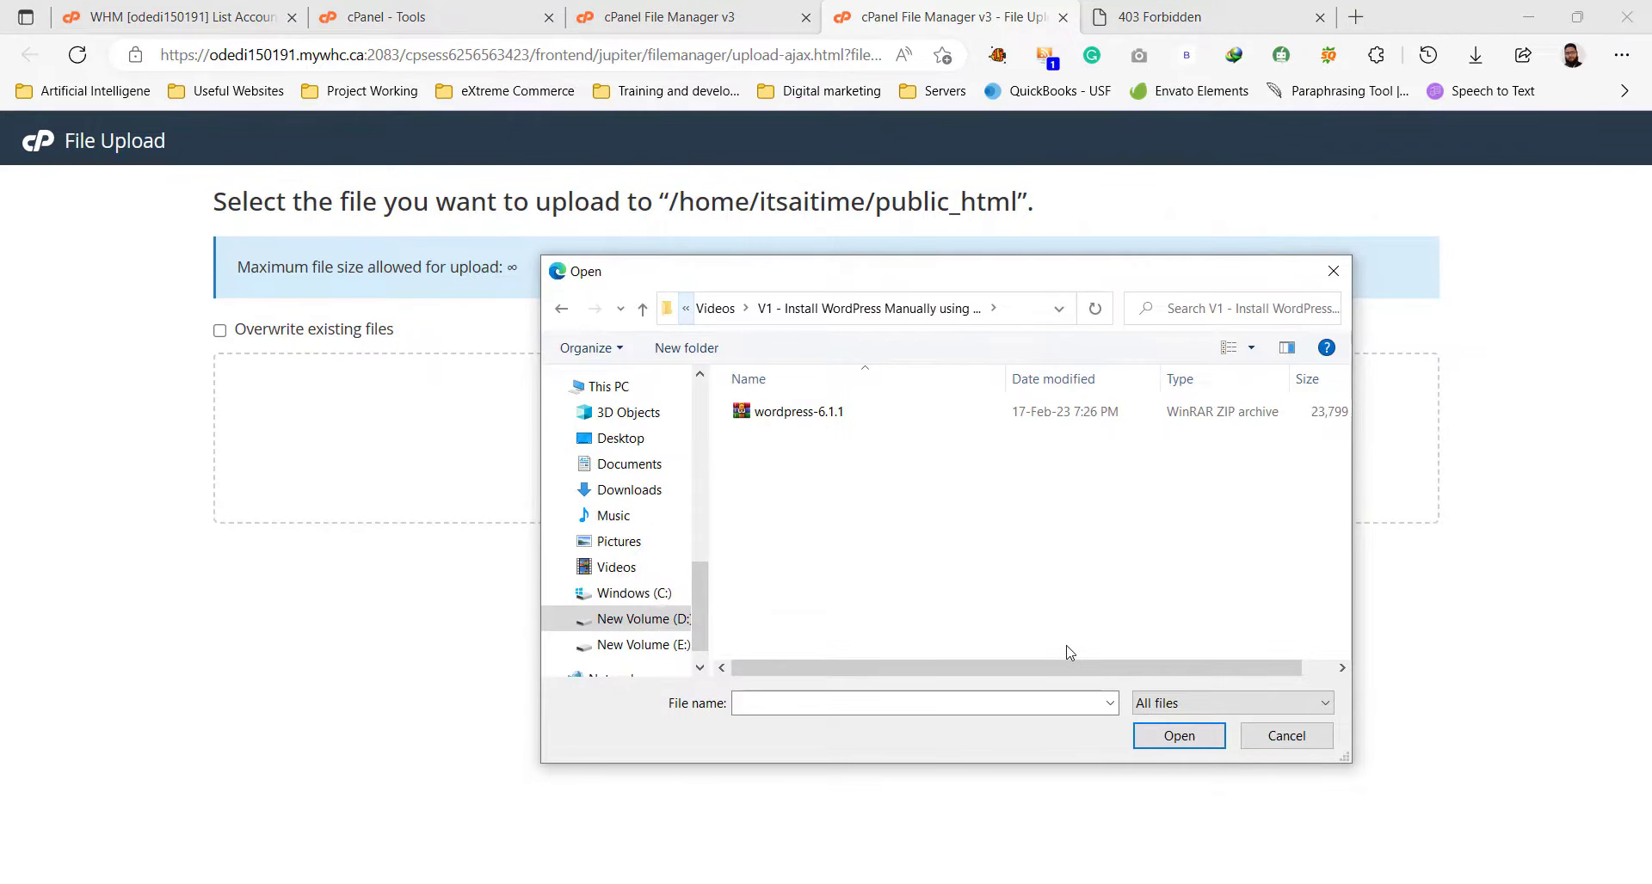
Upload wordpress-6.1.1.zip (23.24 MB) to public_html and select it in the listing.
double_click(832, 416)
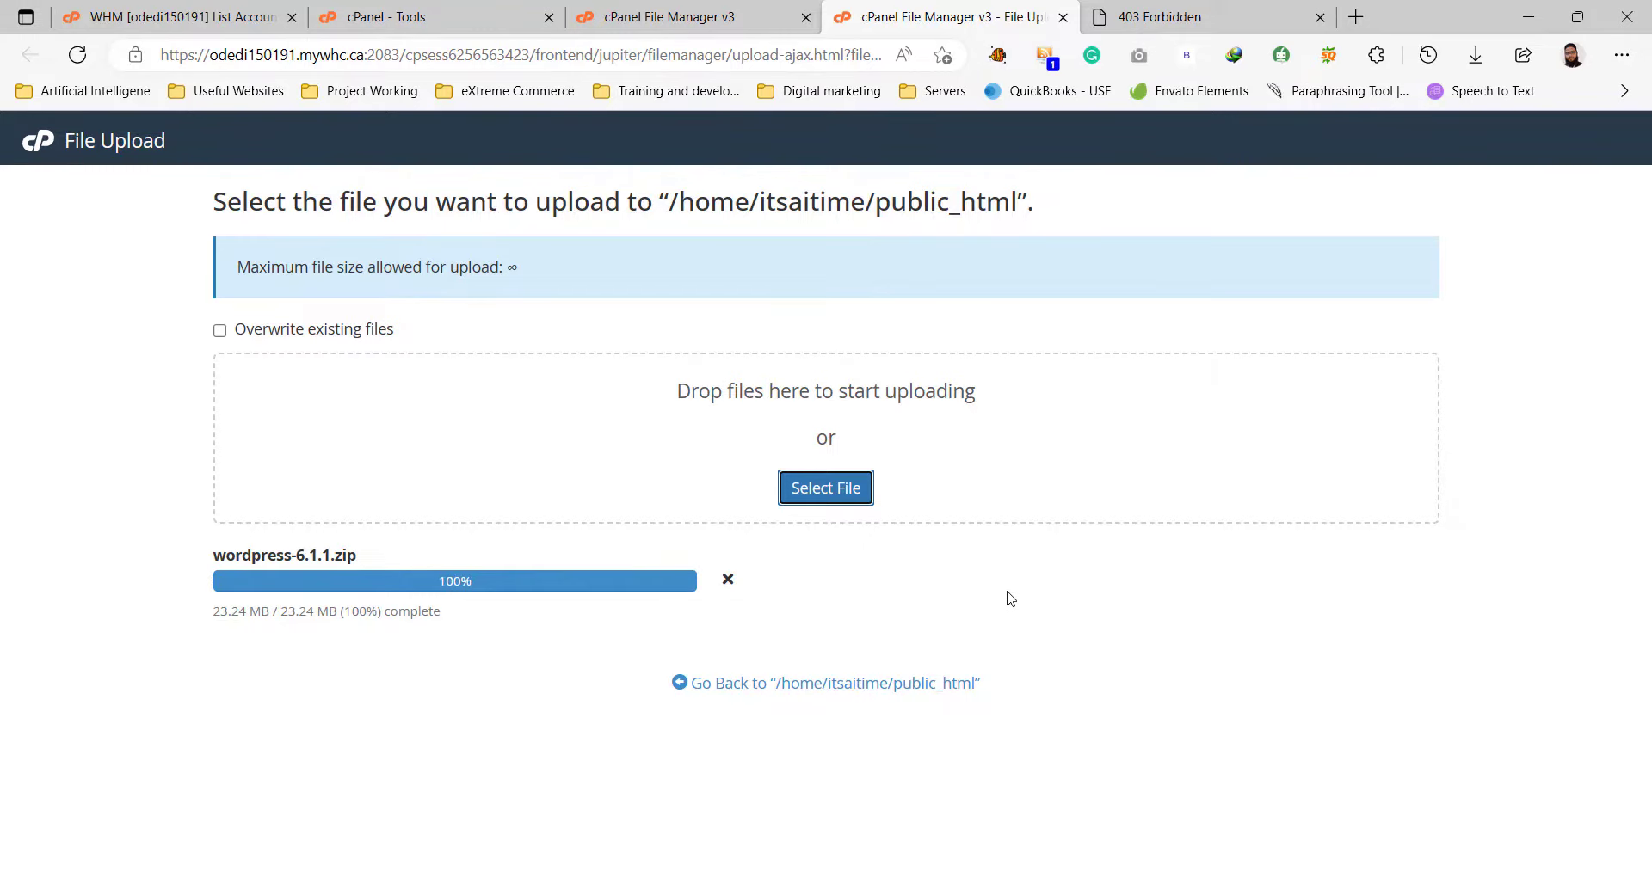
click(923, 684)
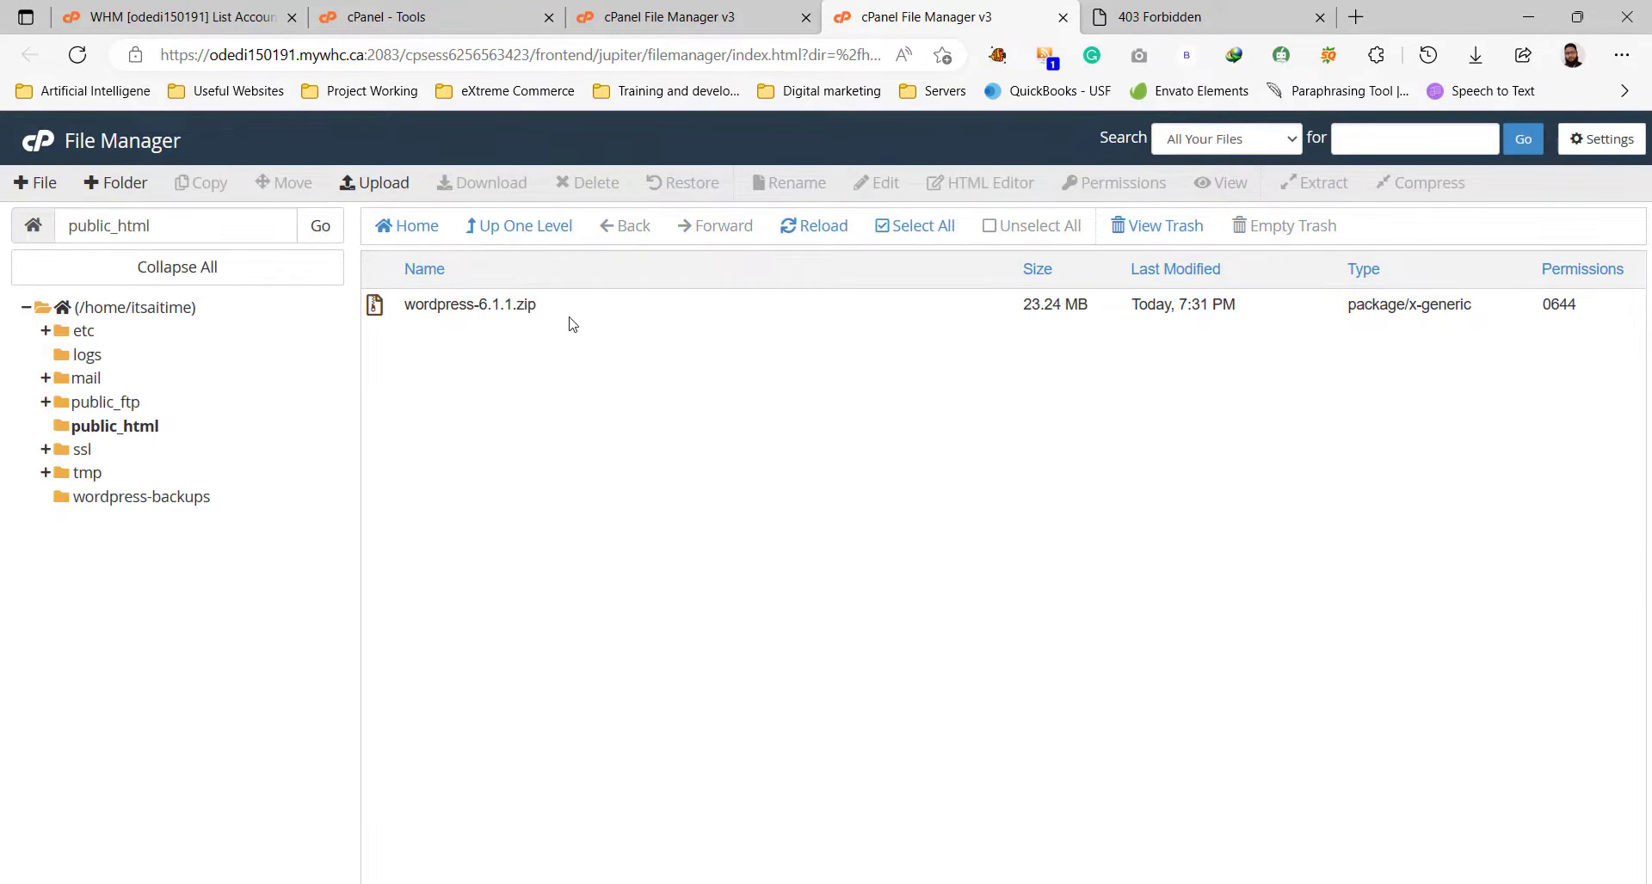
click(568, 317)
Extract wordpress-6.1.1.zip into /public_html.
right_click(568, 318)
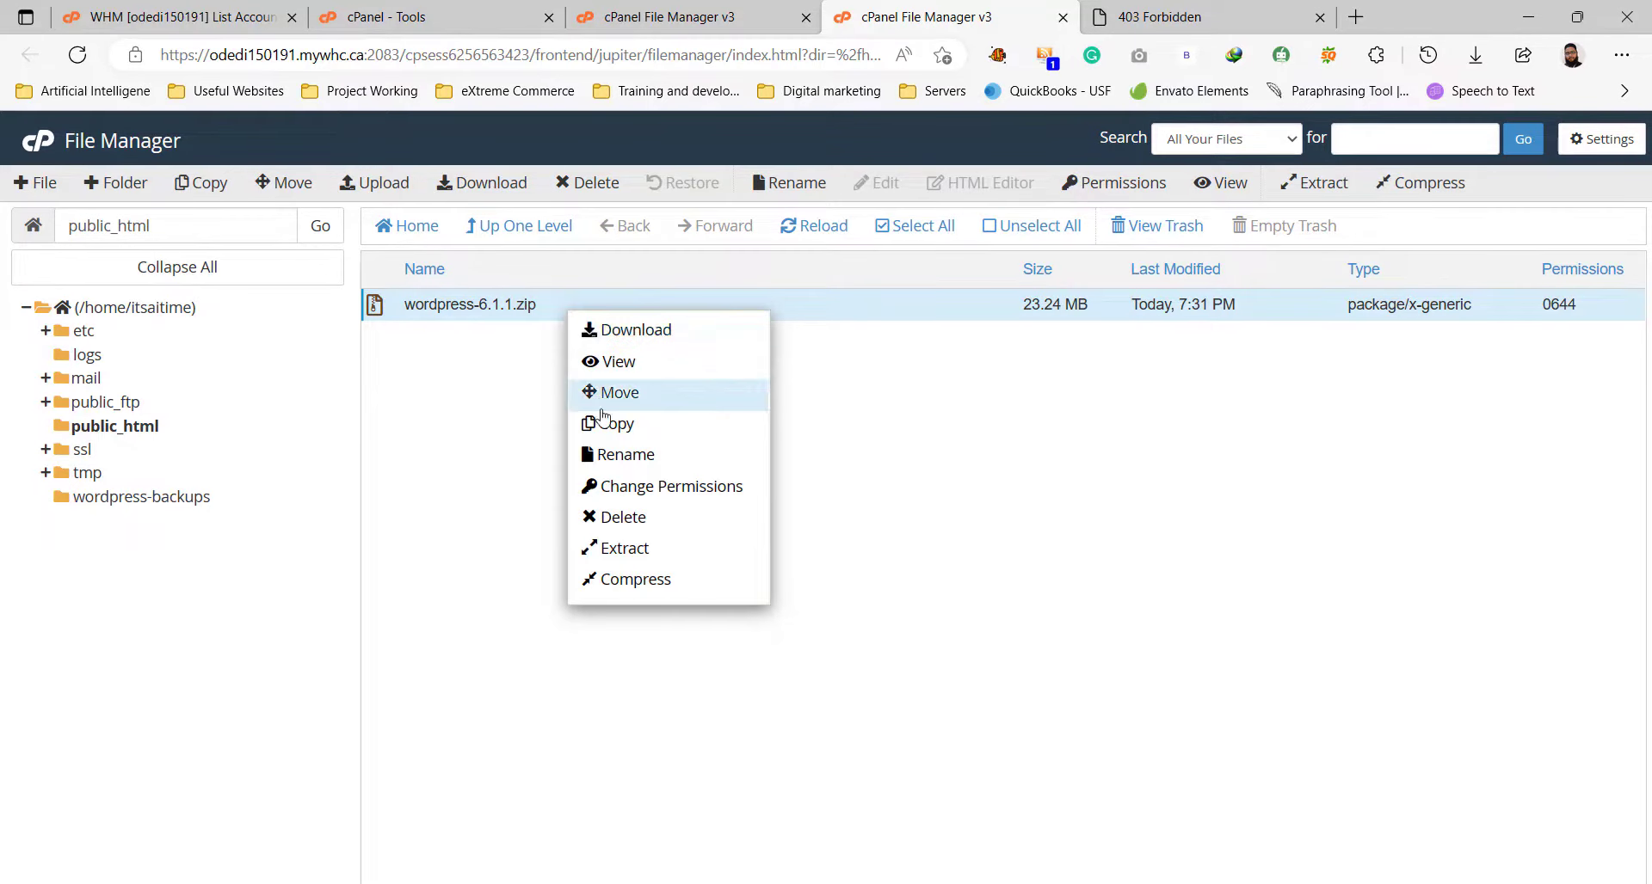
click(627, 557)
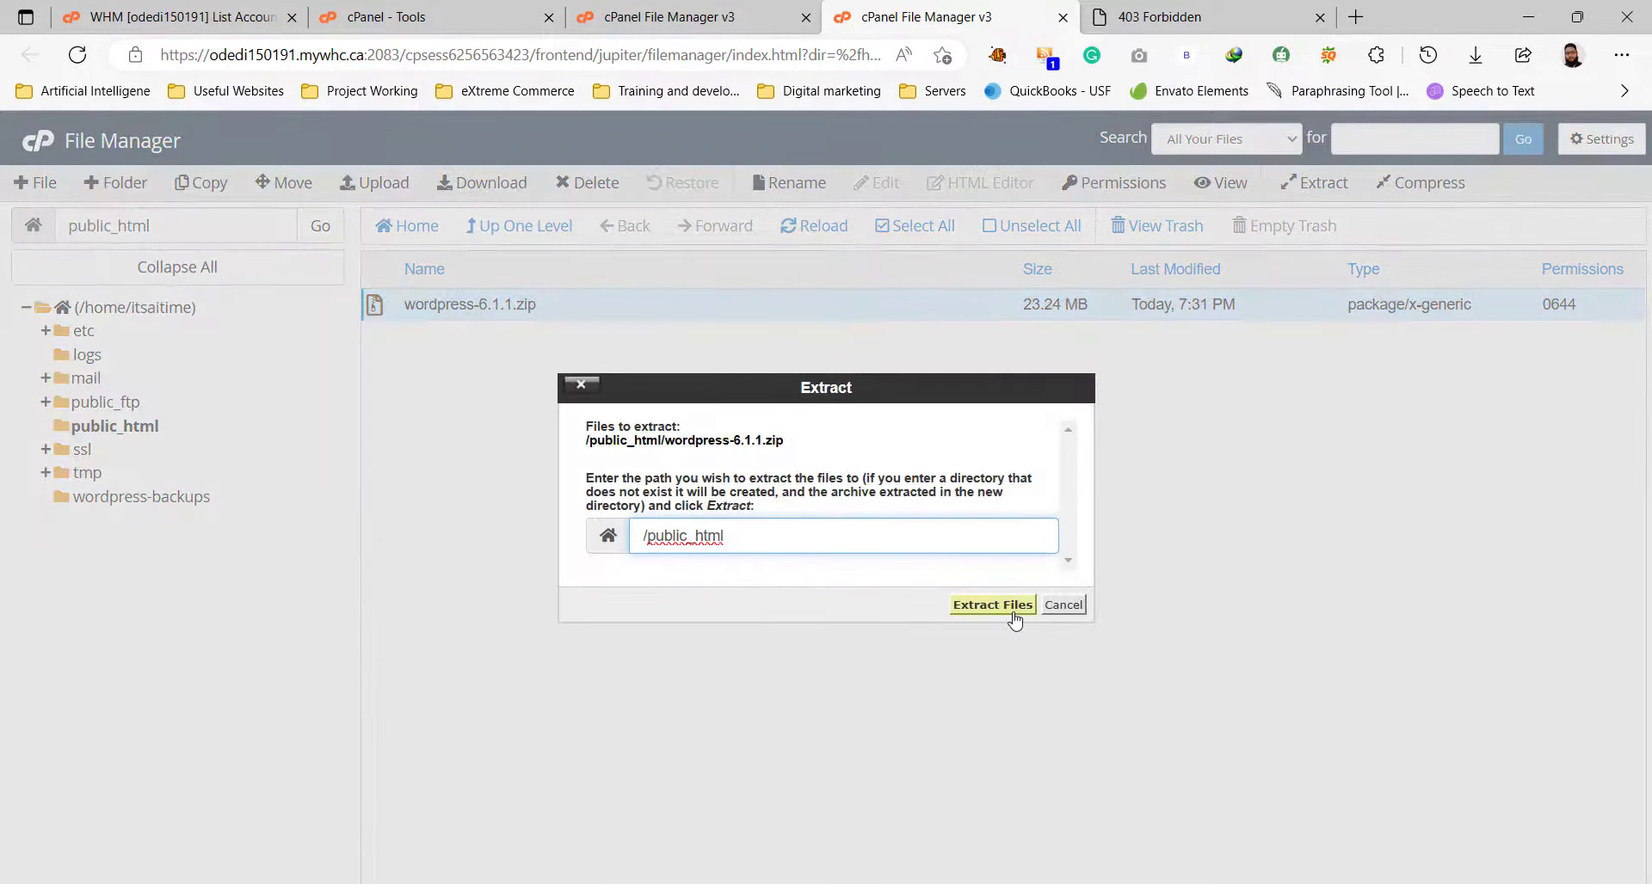
click(1012, 616)
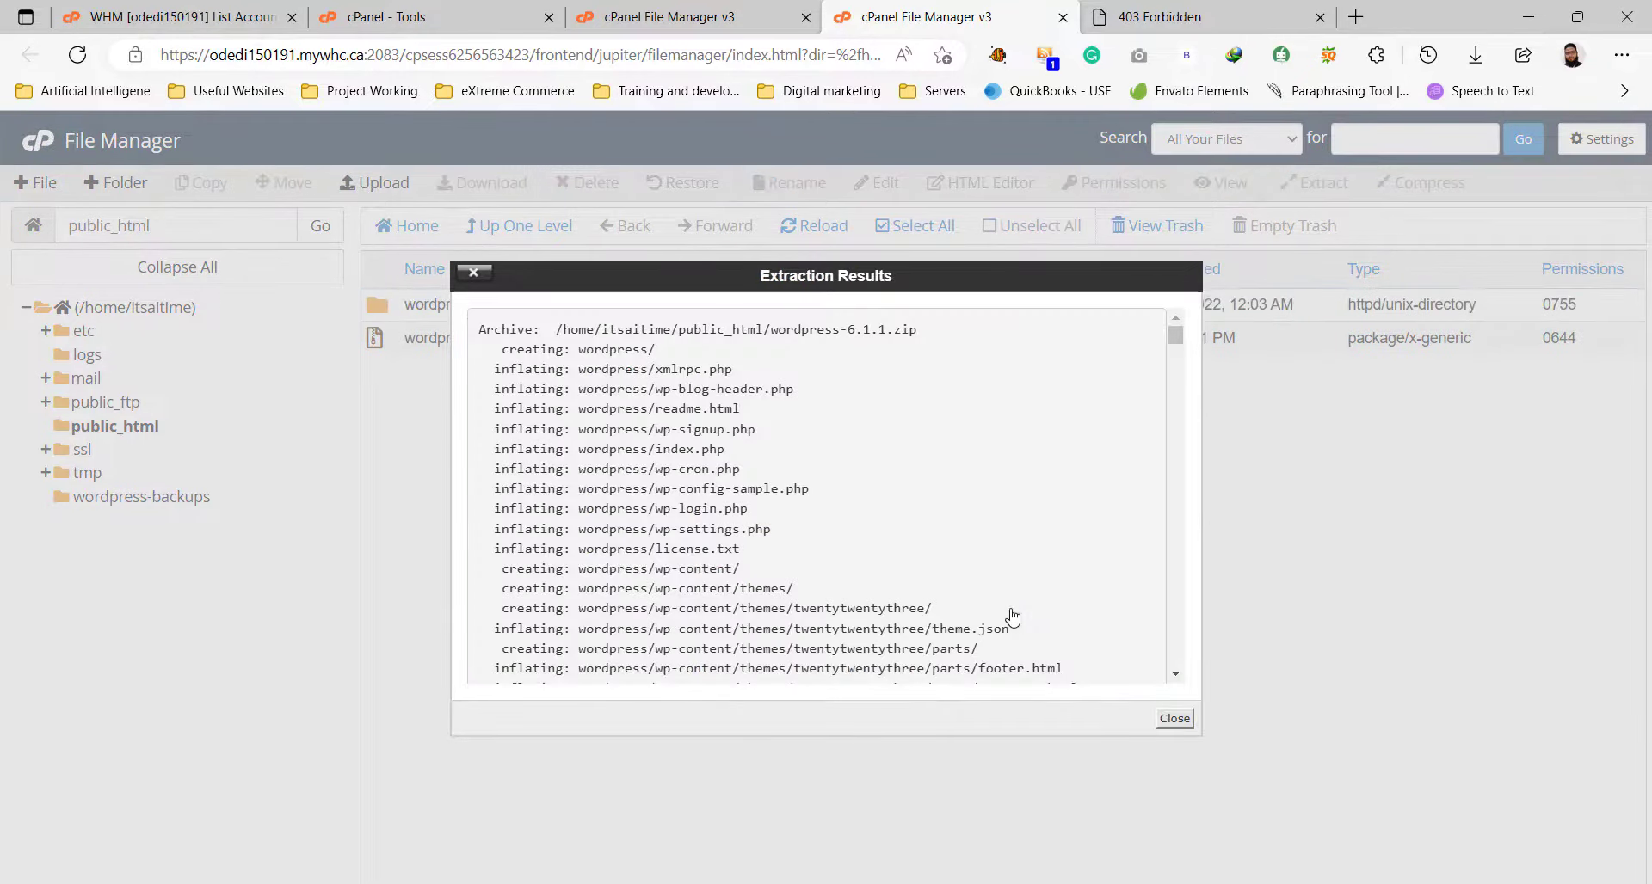
click(1177, 725)
Delete wordpress-6.1.1.zip permanently, skipping the trash.
click(591, 348)
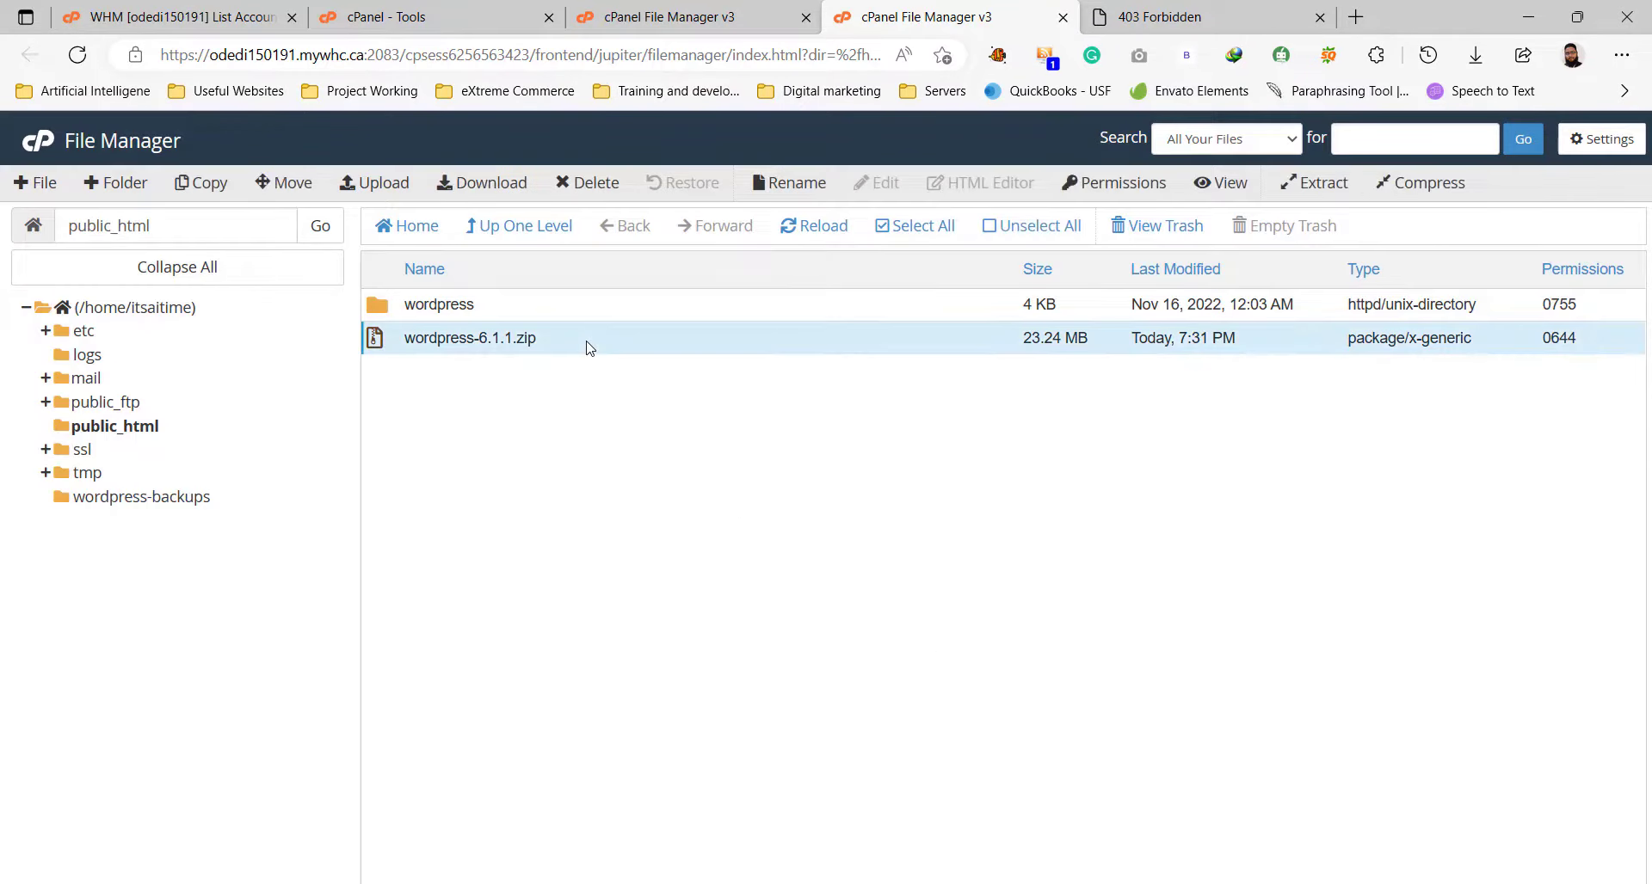
click(587, 184)
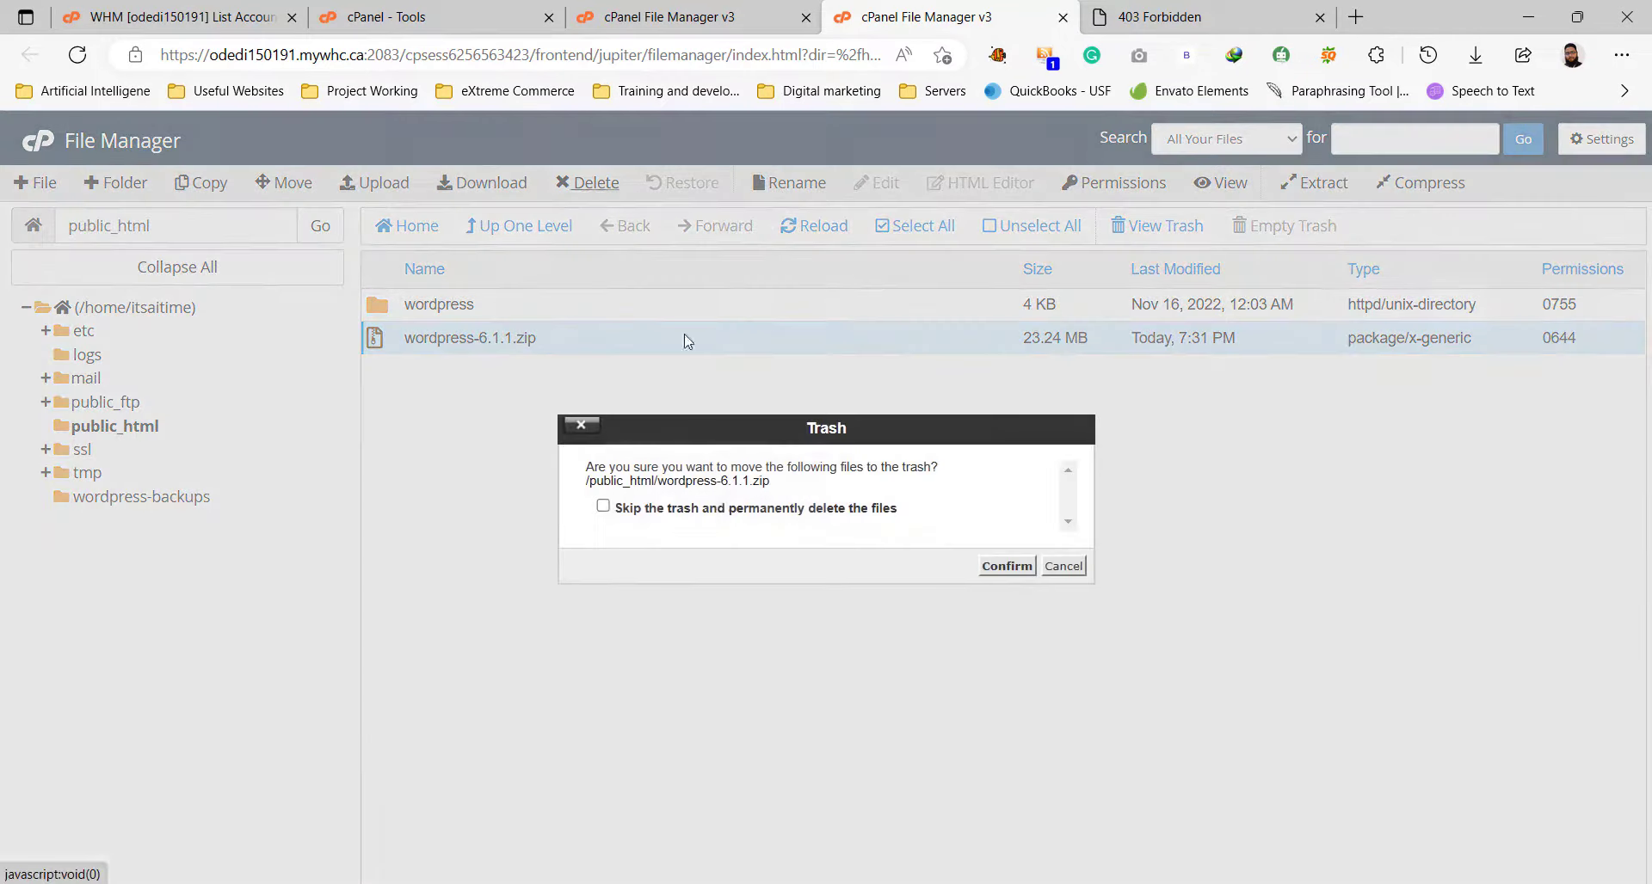
click(745, 510)
click(1003, 568)
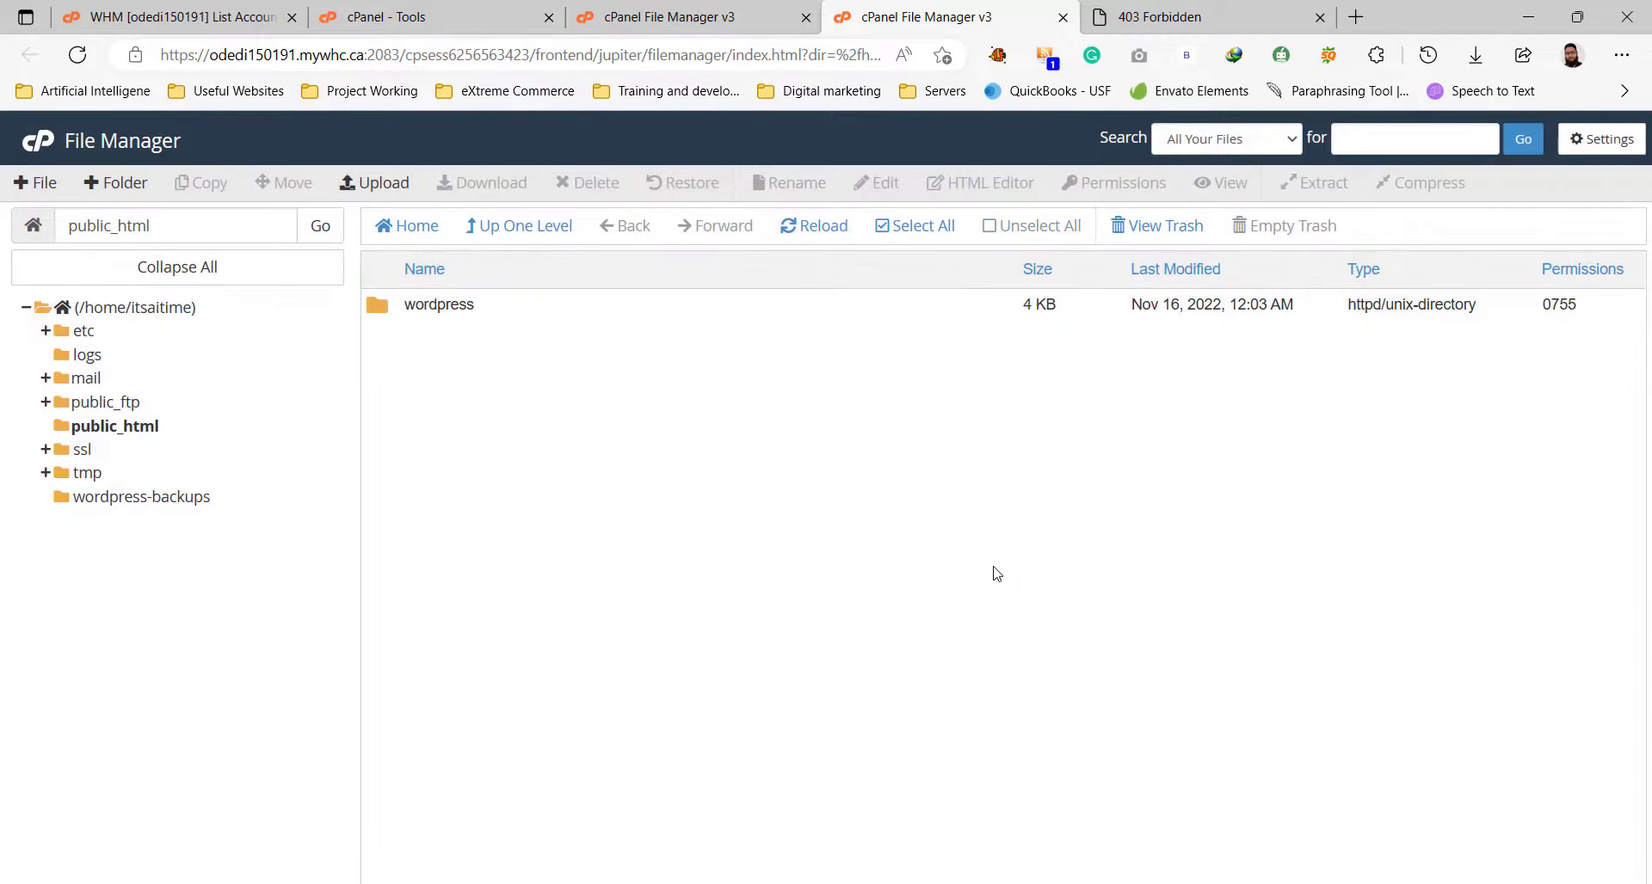
Move all files from the wordpress folder into /public_html.
double_click(479, 306)
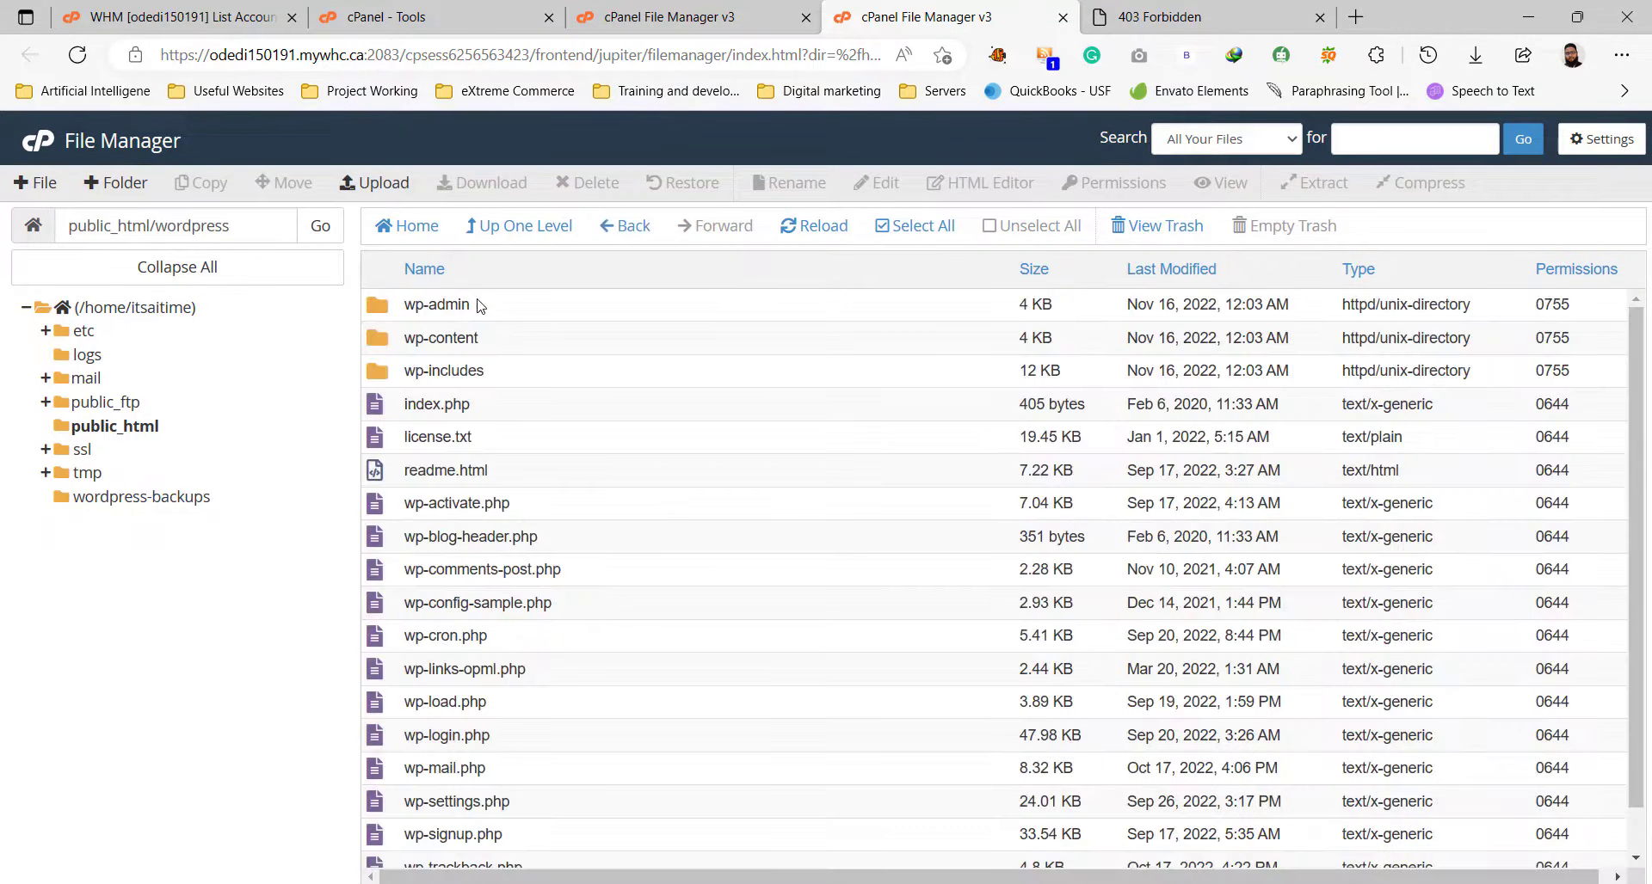
click(925, 227)
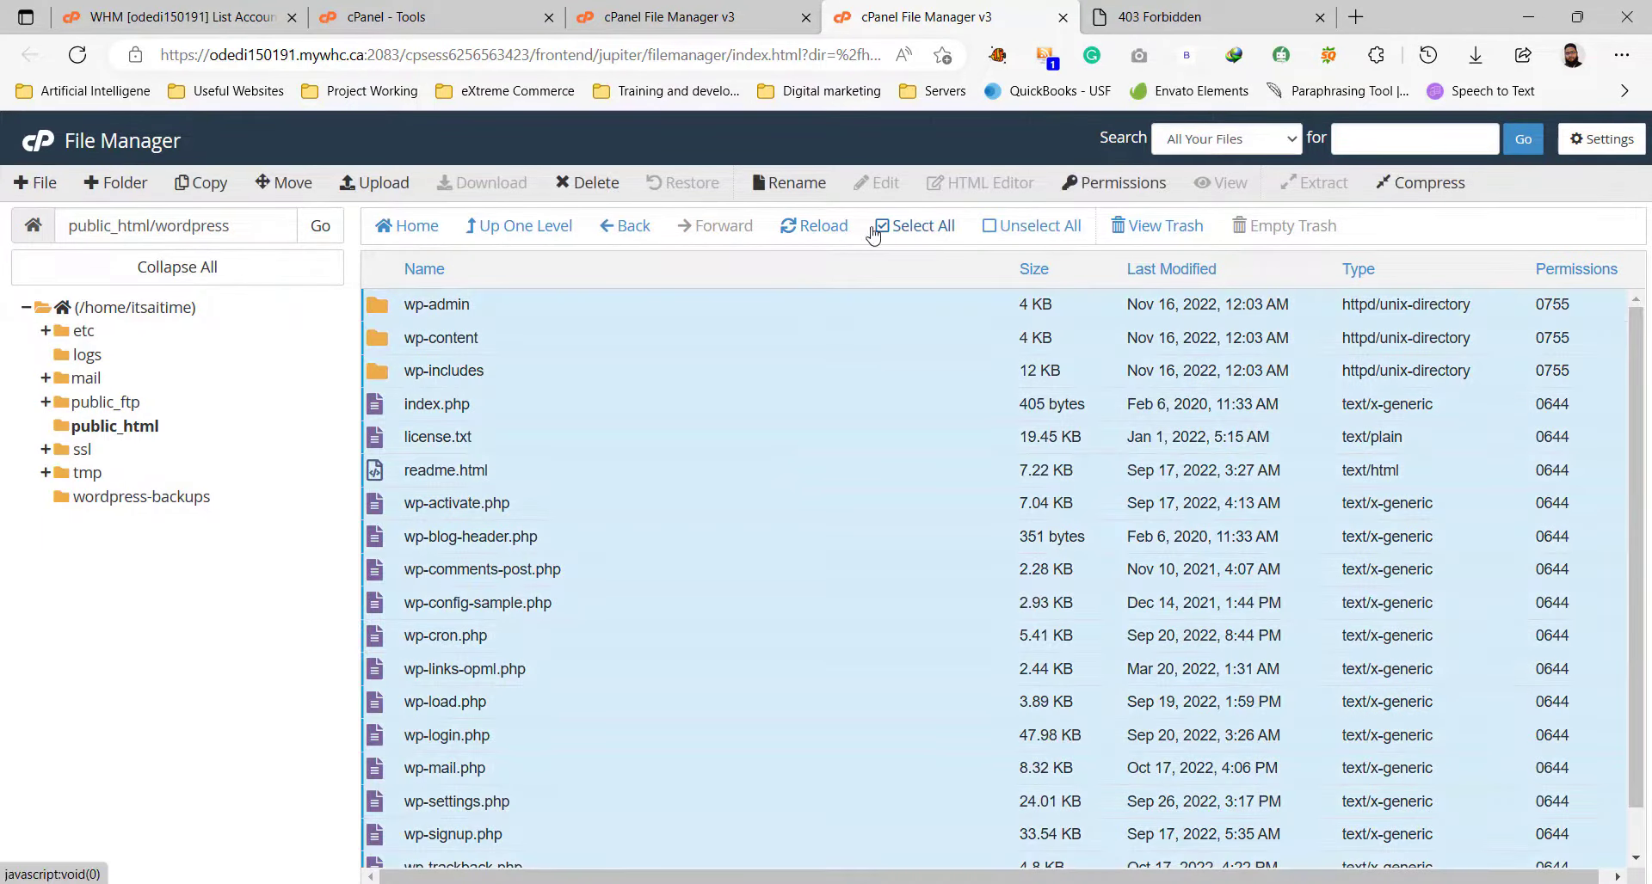
click(294, 184)
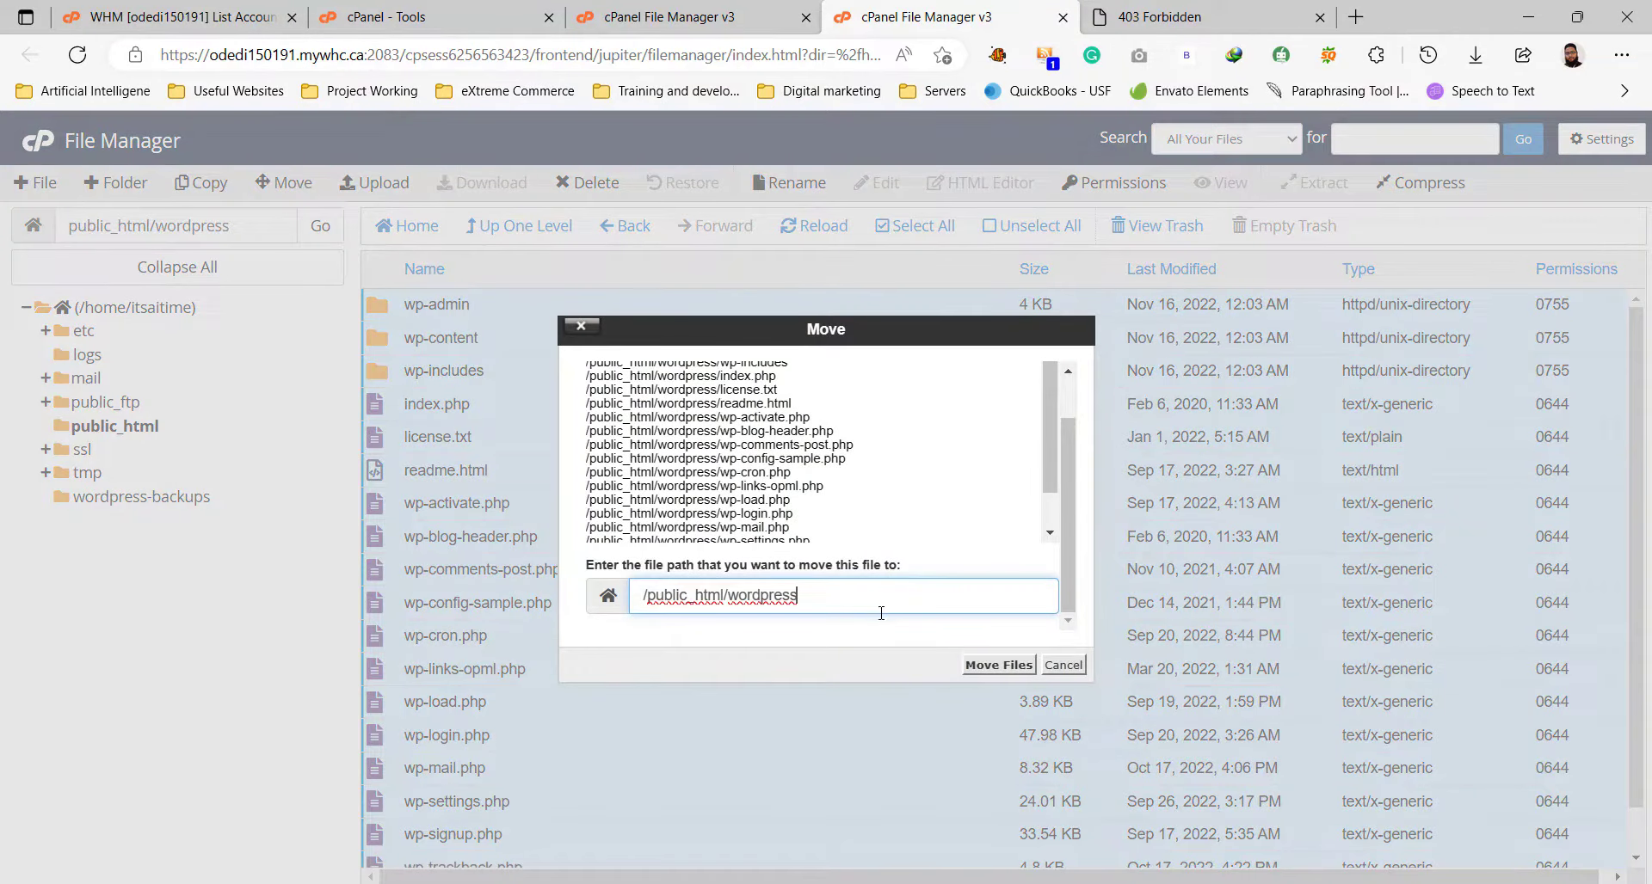
key(BackSpace)
click(984, 667)
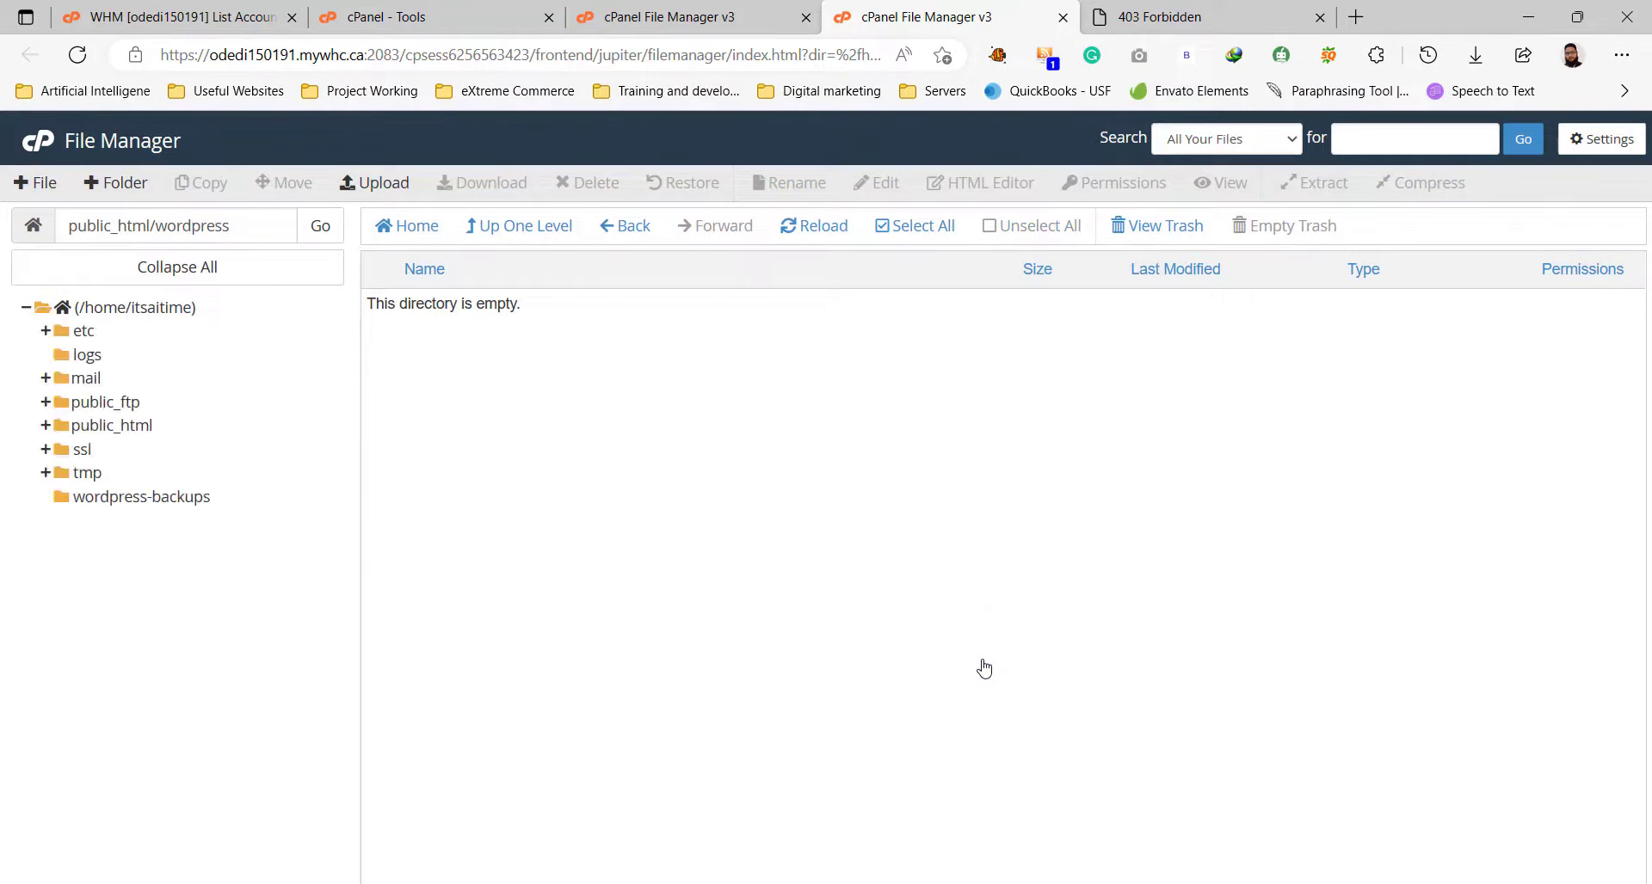
Delete the empty wordpress folder and go back to the itsaitime.com tab.
click(519, 226)
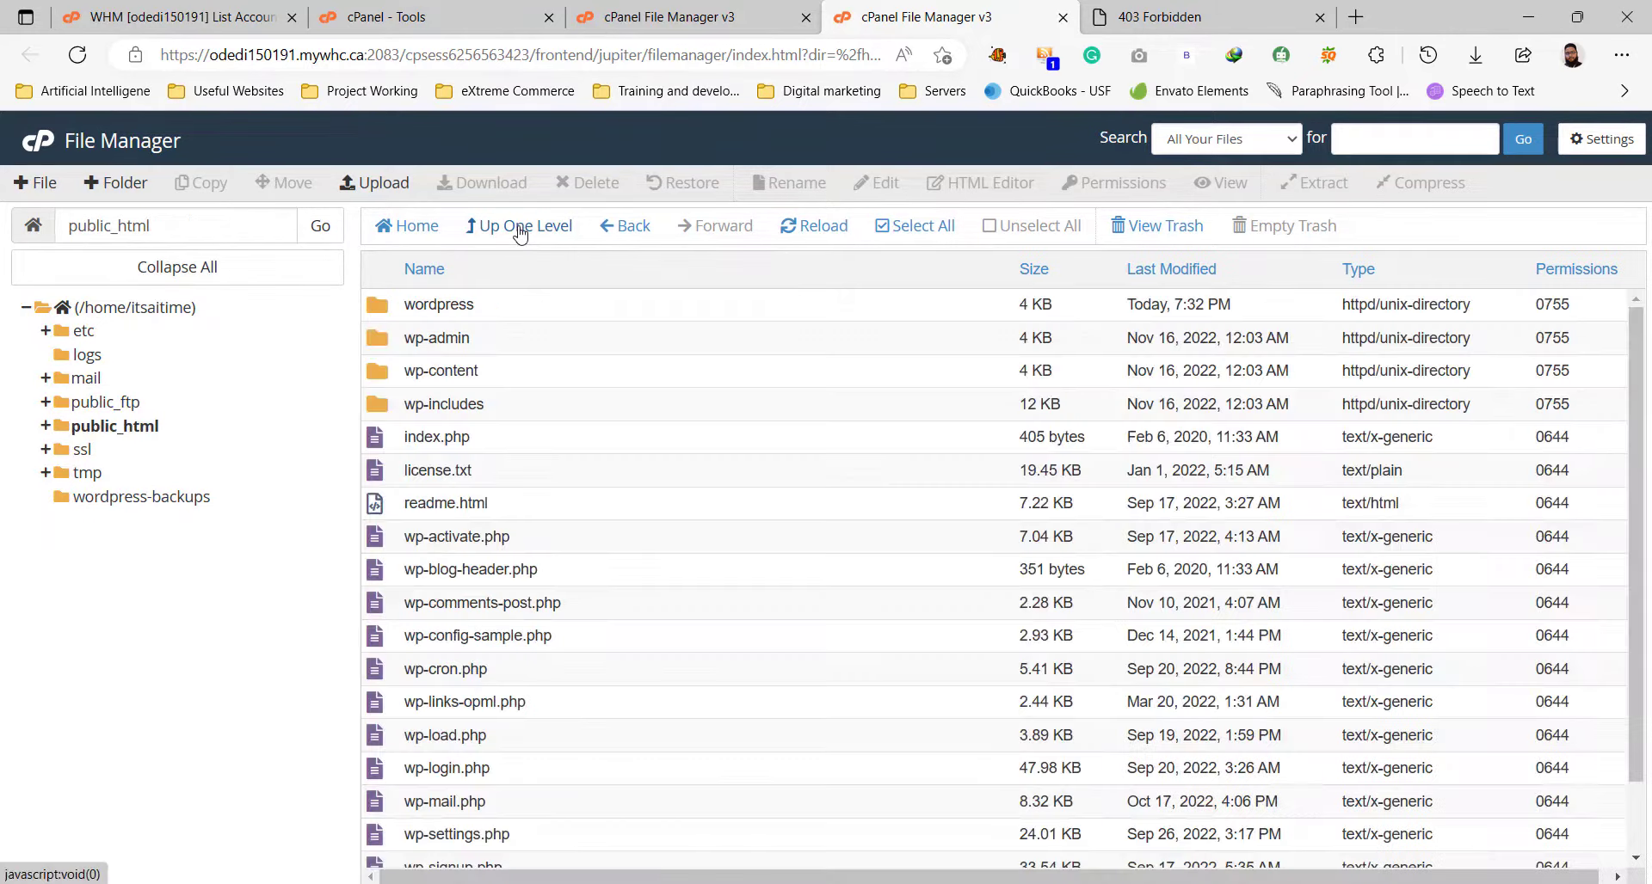
click(540, 301)
click(585, 184)
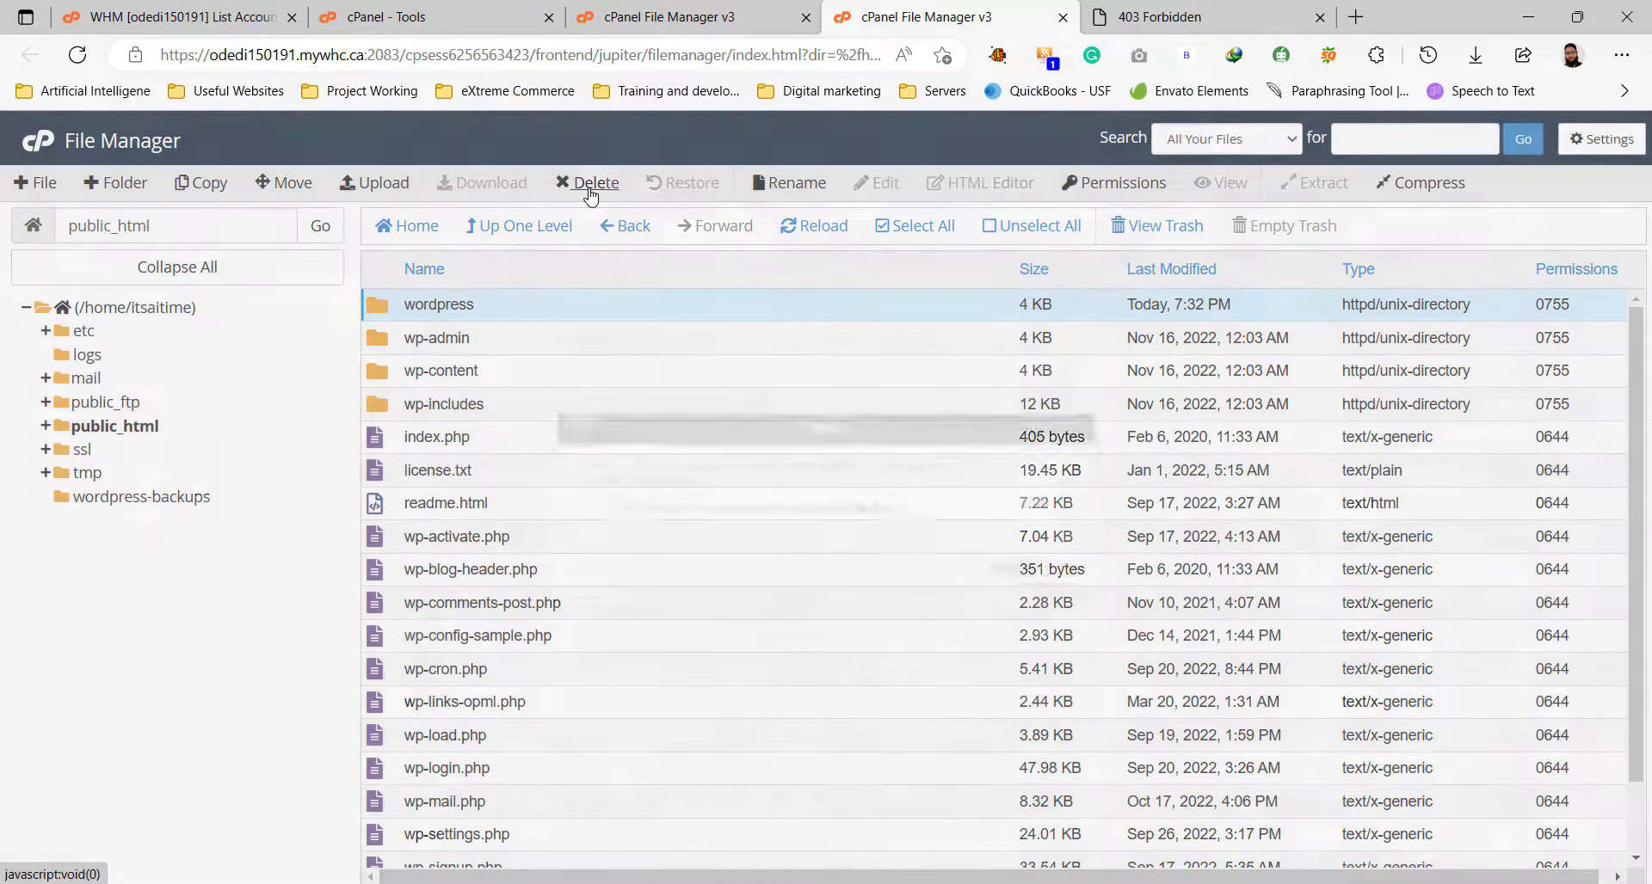
click(1005, 566)
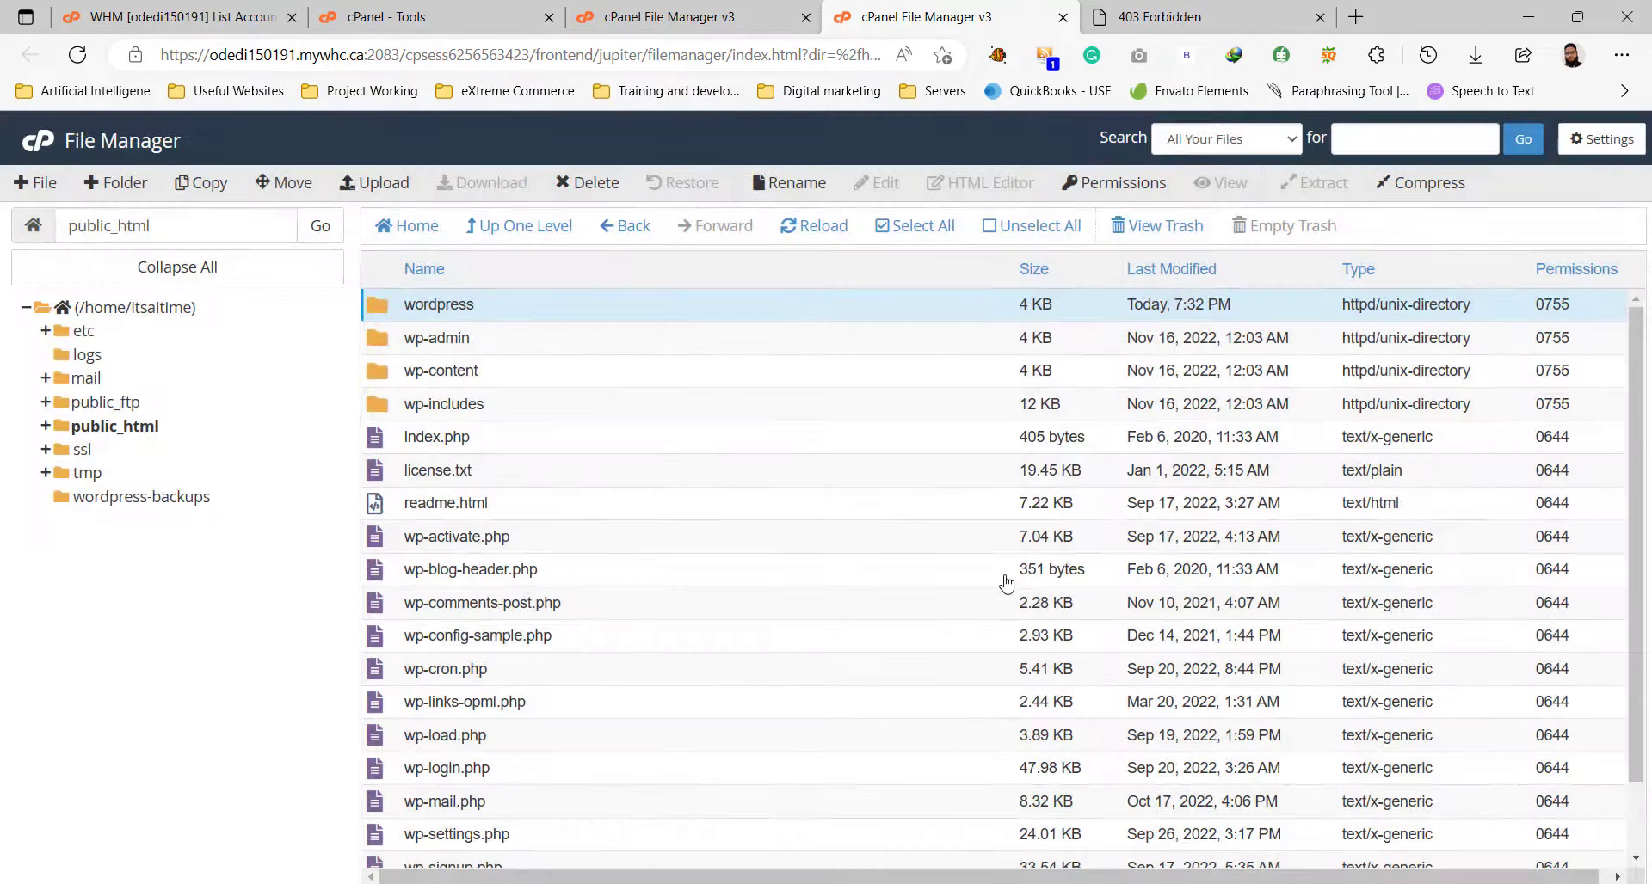
click(1269, 16)
Reload itsaitime.com to see the missing wp-config.php notice, then return to File Manager.
click(77, 55)
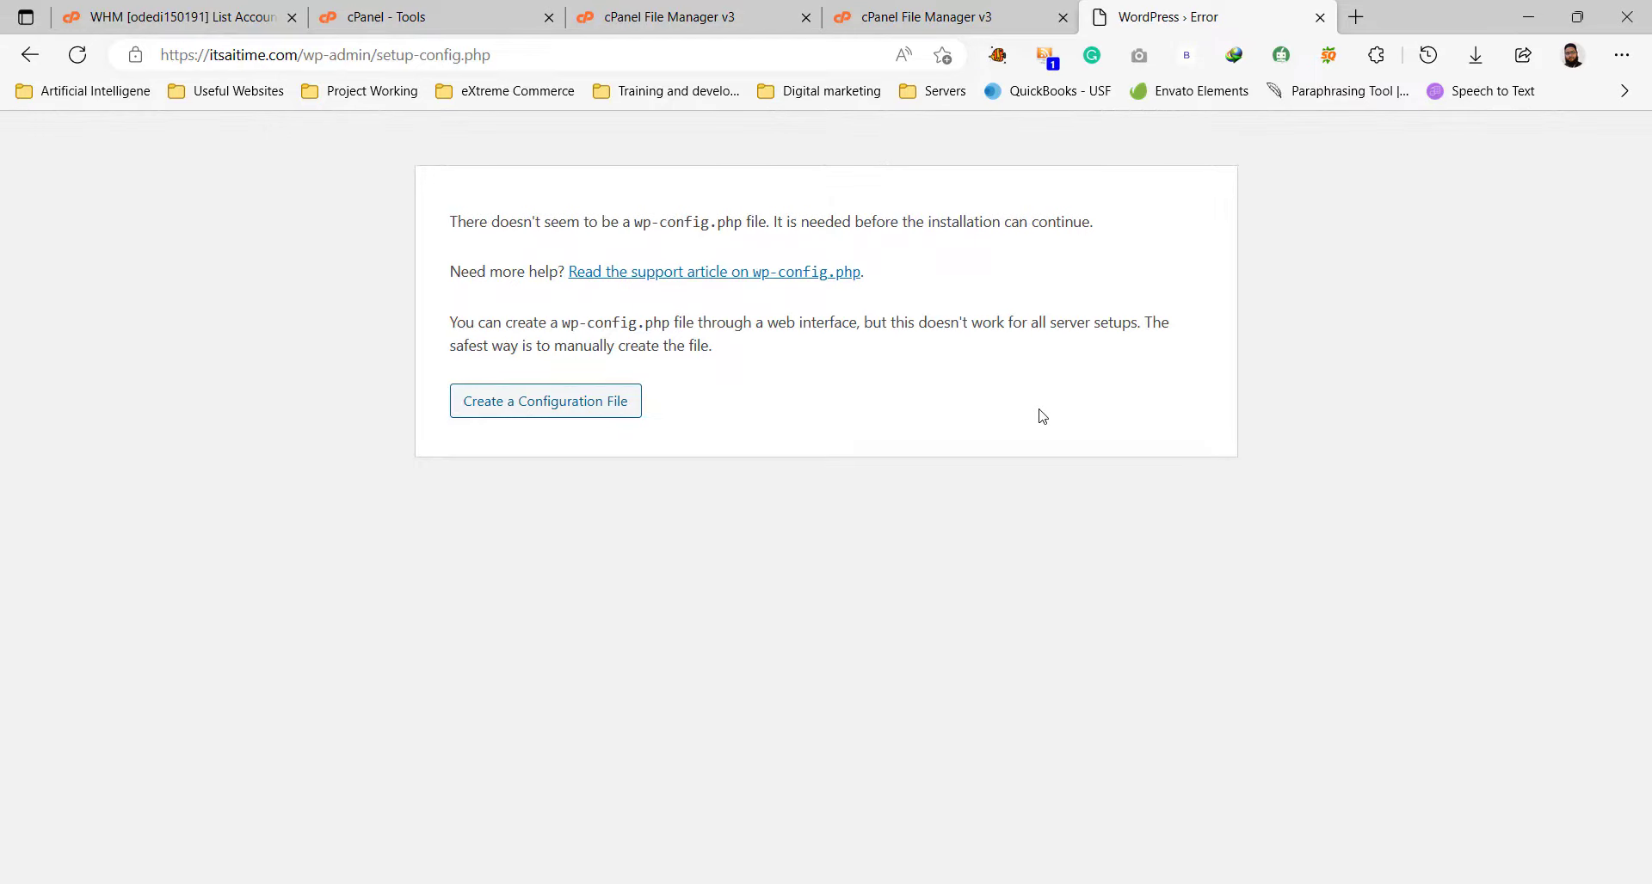
drag(457, 221, 1118, 225)
click(1150, 283)
click(878, 6)
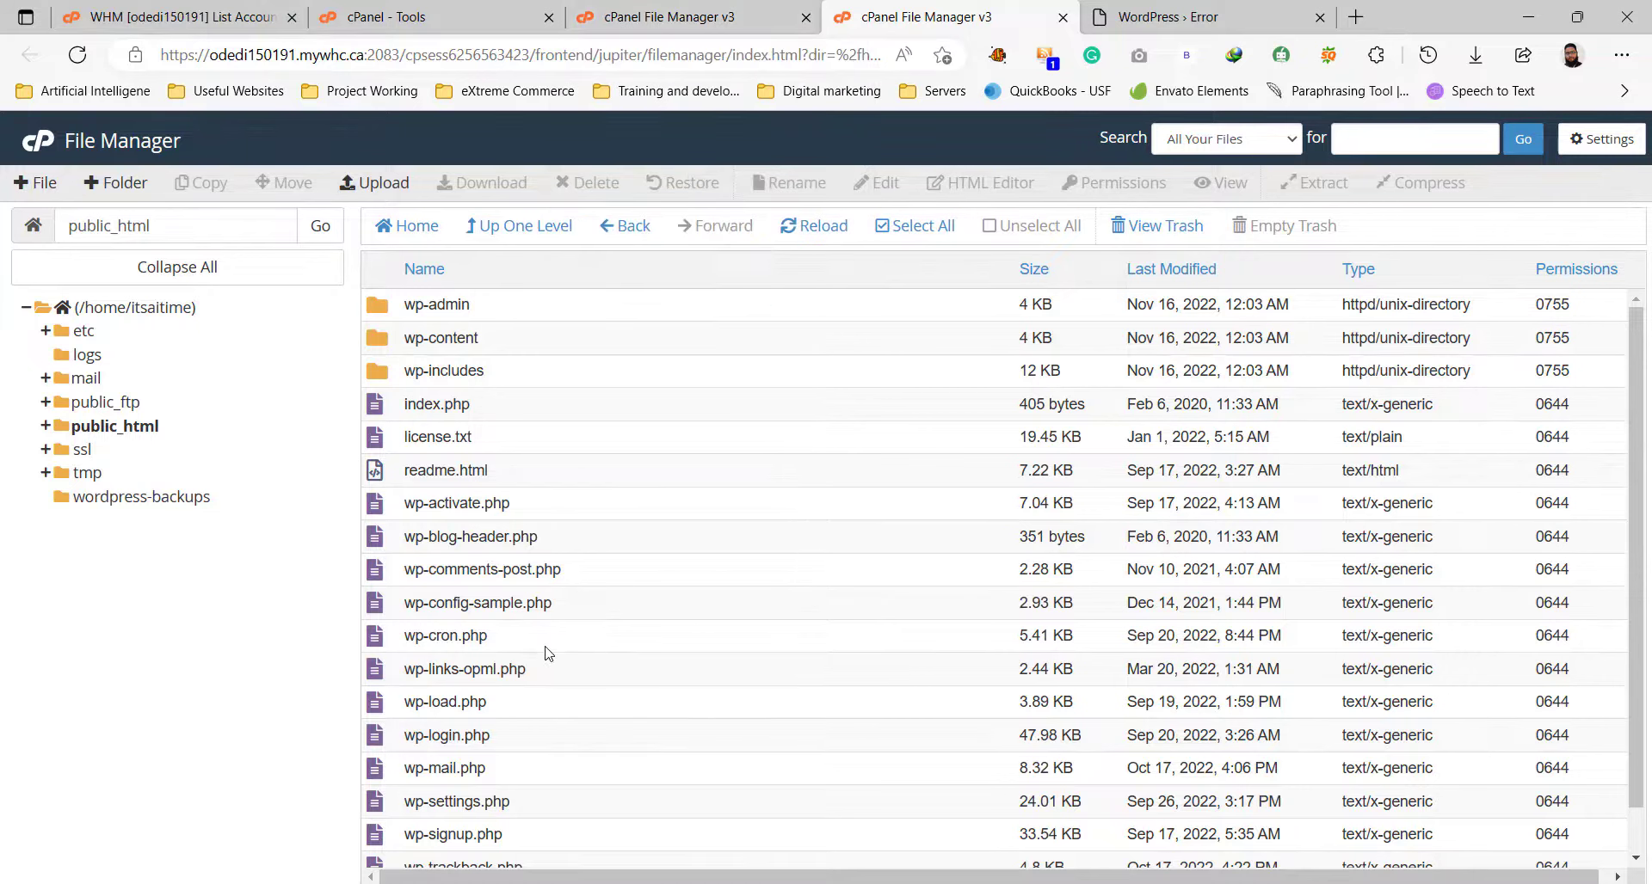
Rename wp-config-sample.php to wp-config.php by dropping '-sample'.
click(567, 615)
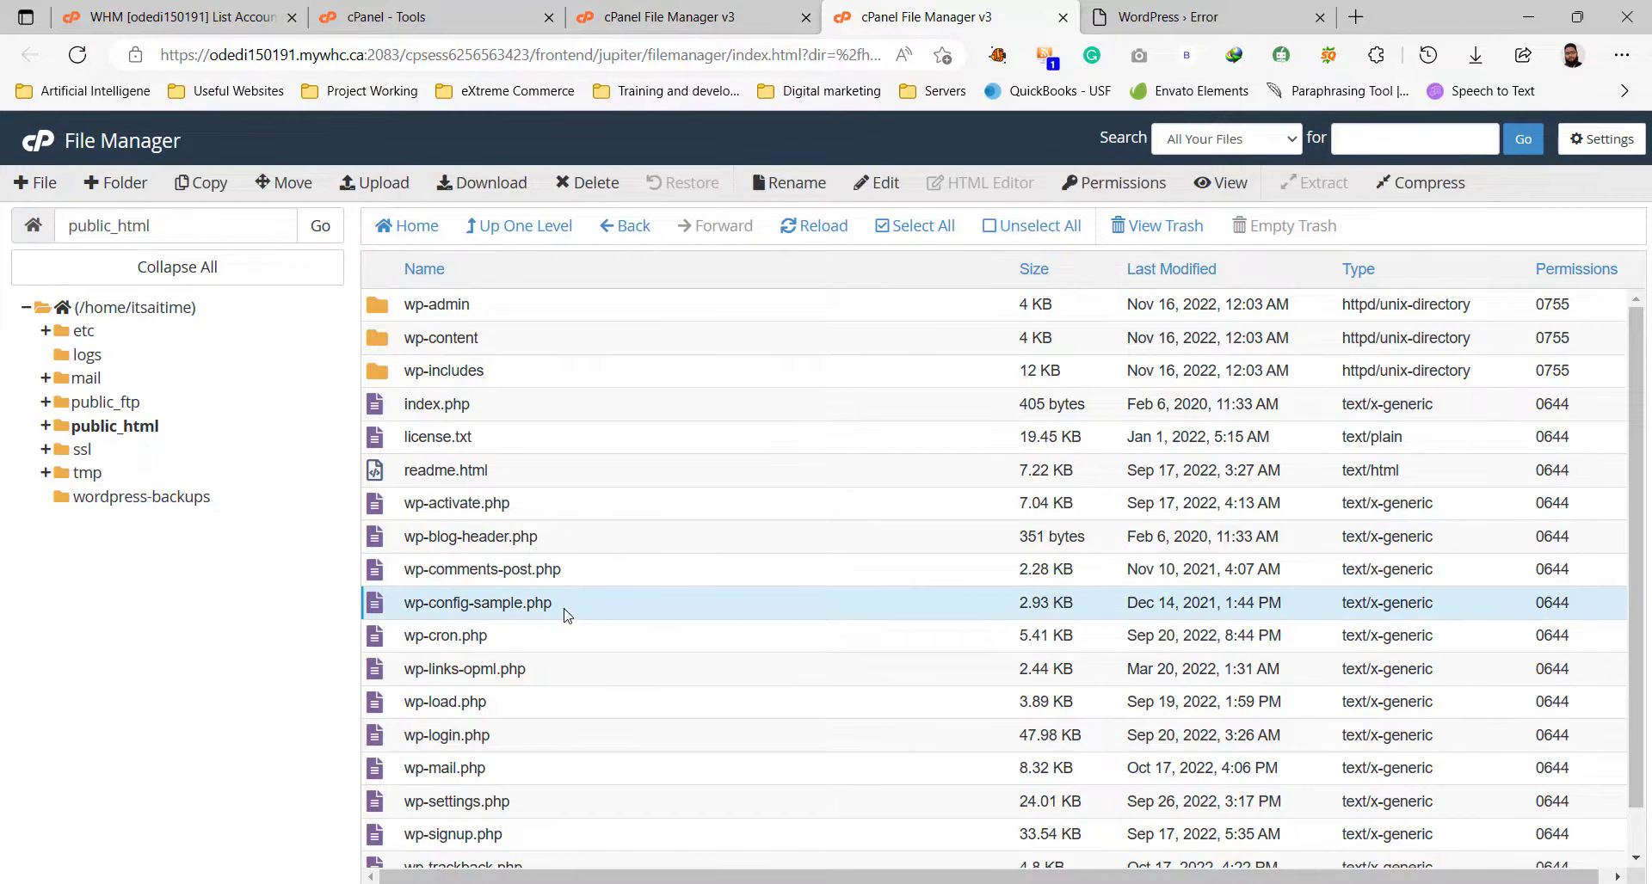
right_click(520, 607)
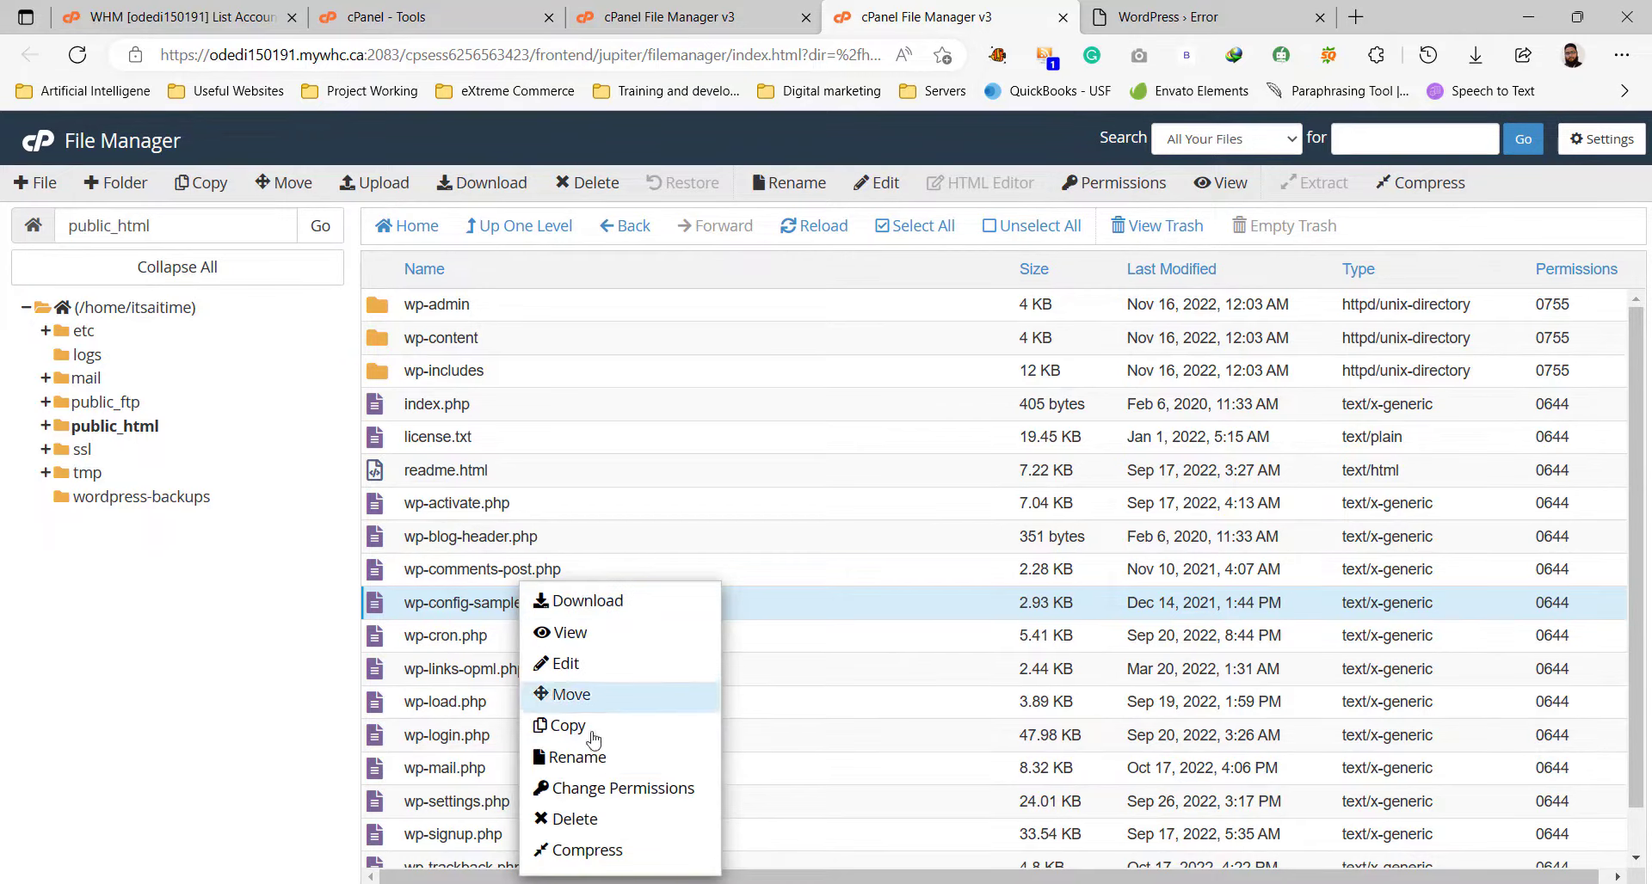
click(598, 758)
double_click(697, 518)
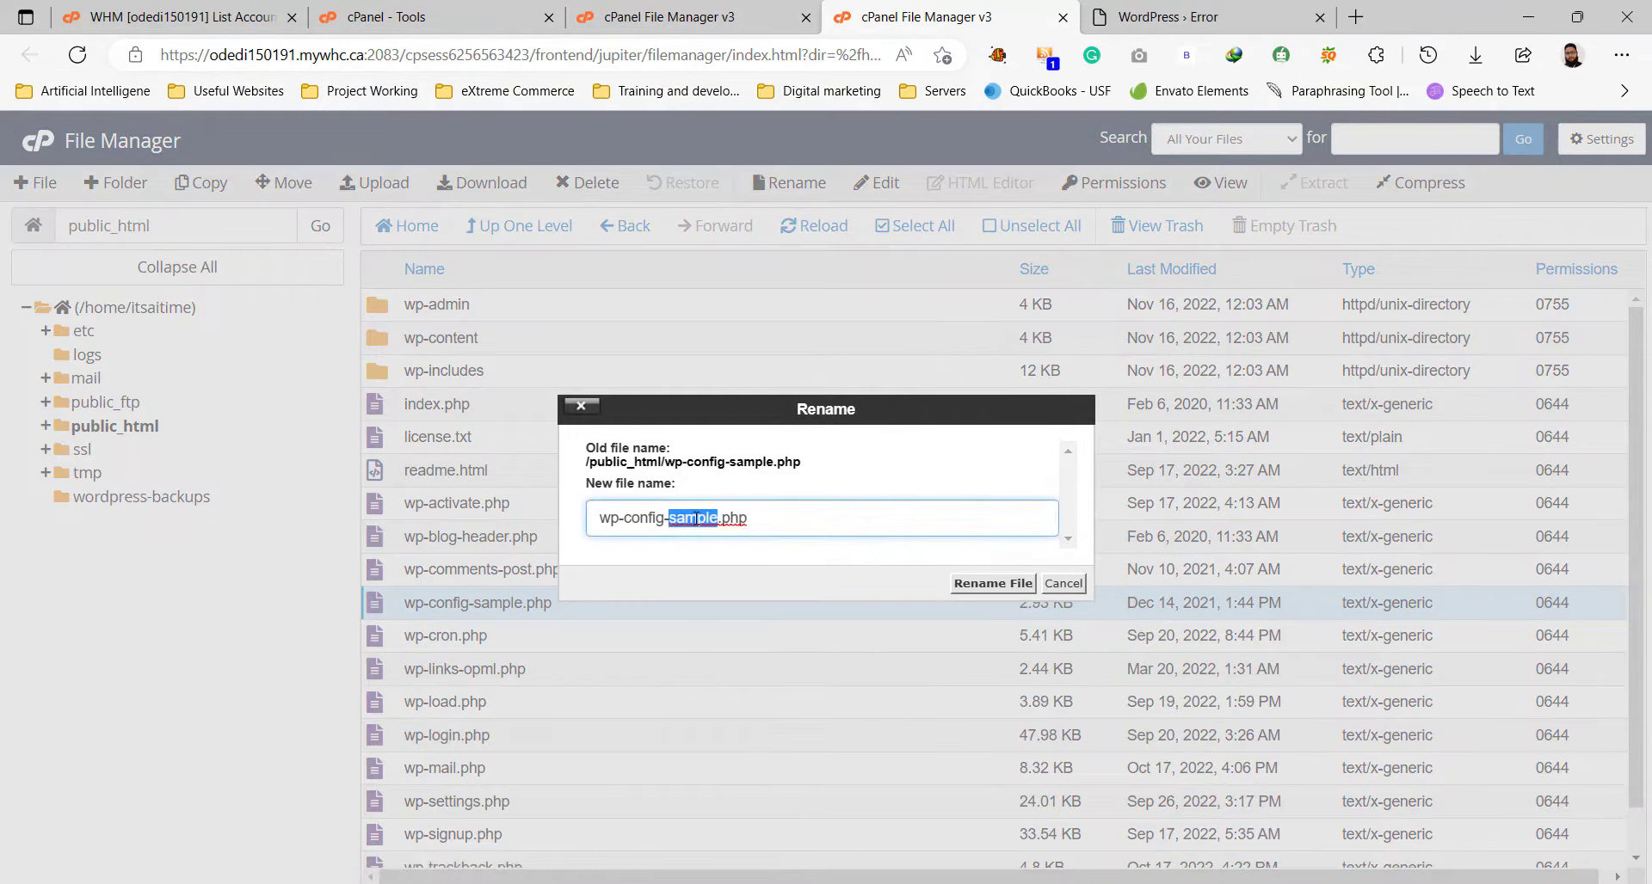
key(BackSpace)
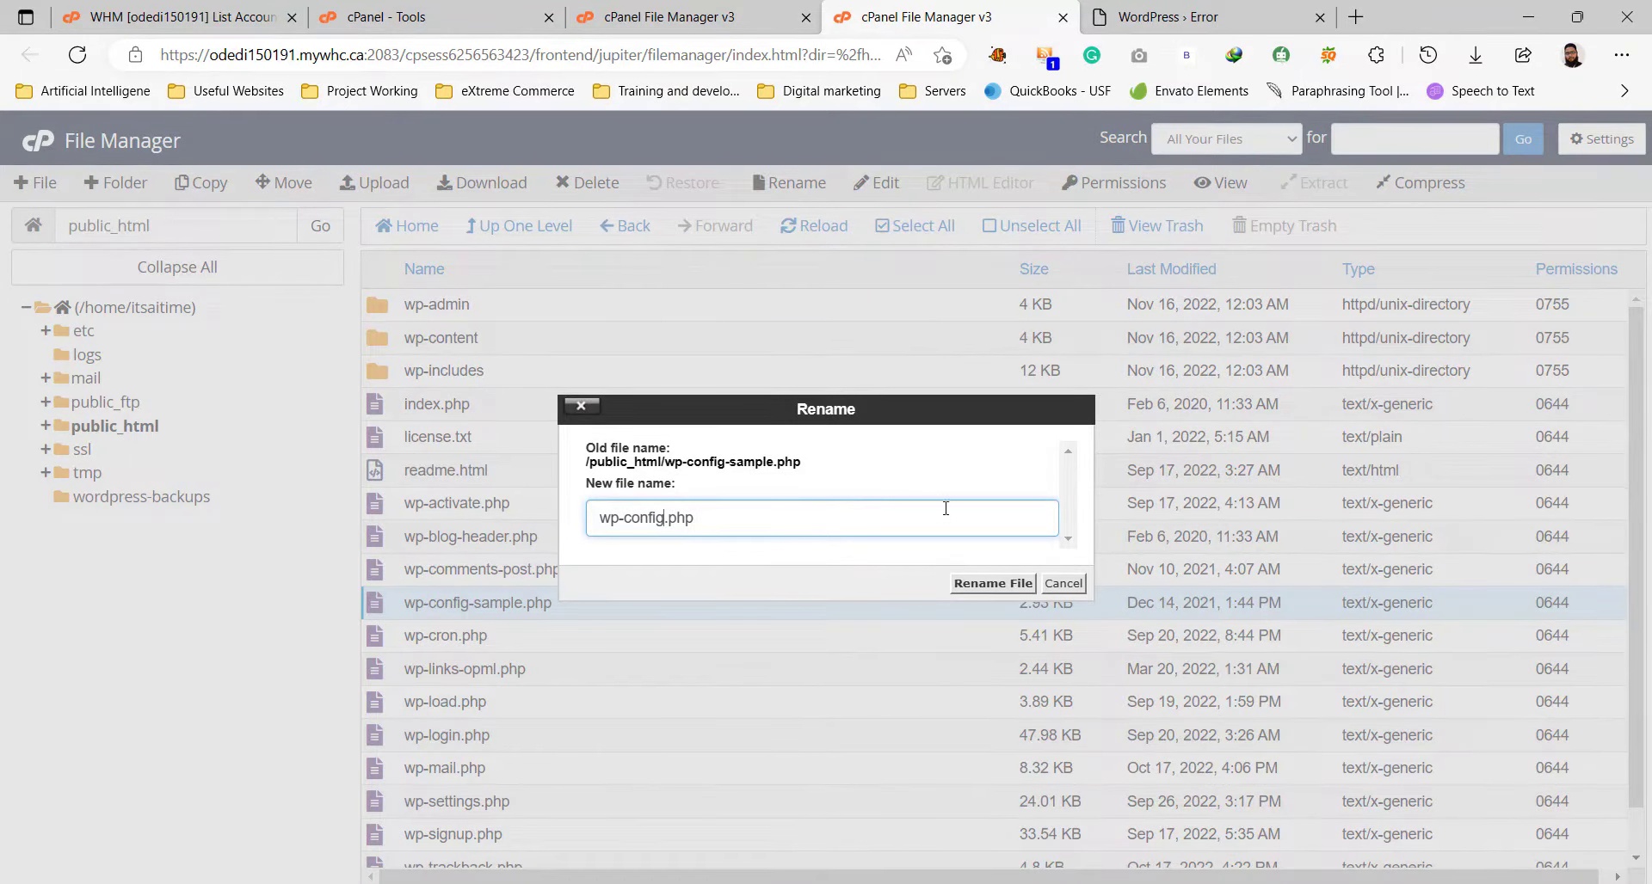
click(981, 584)
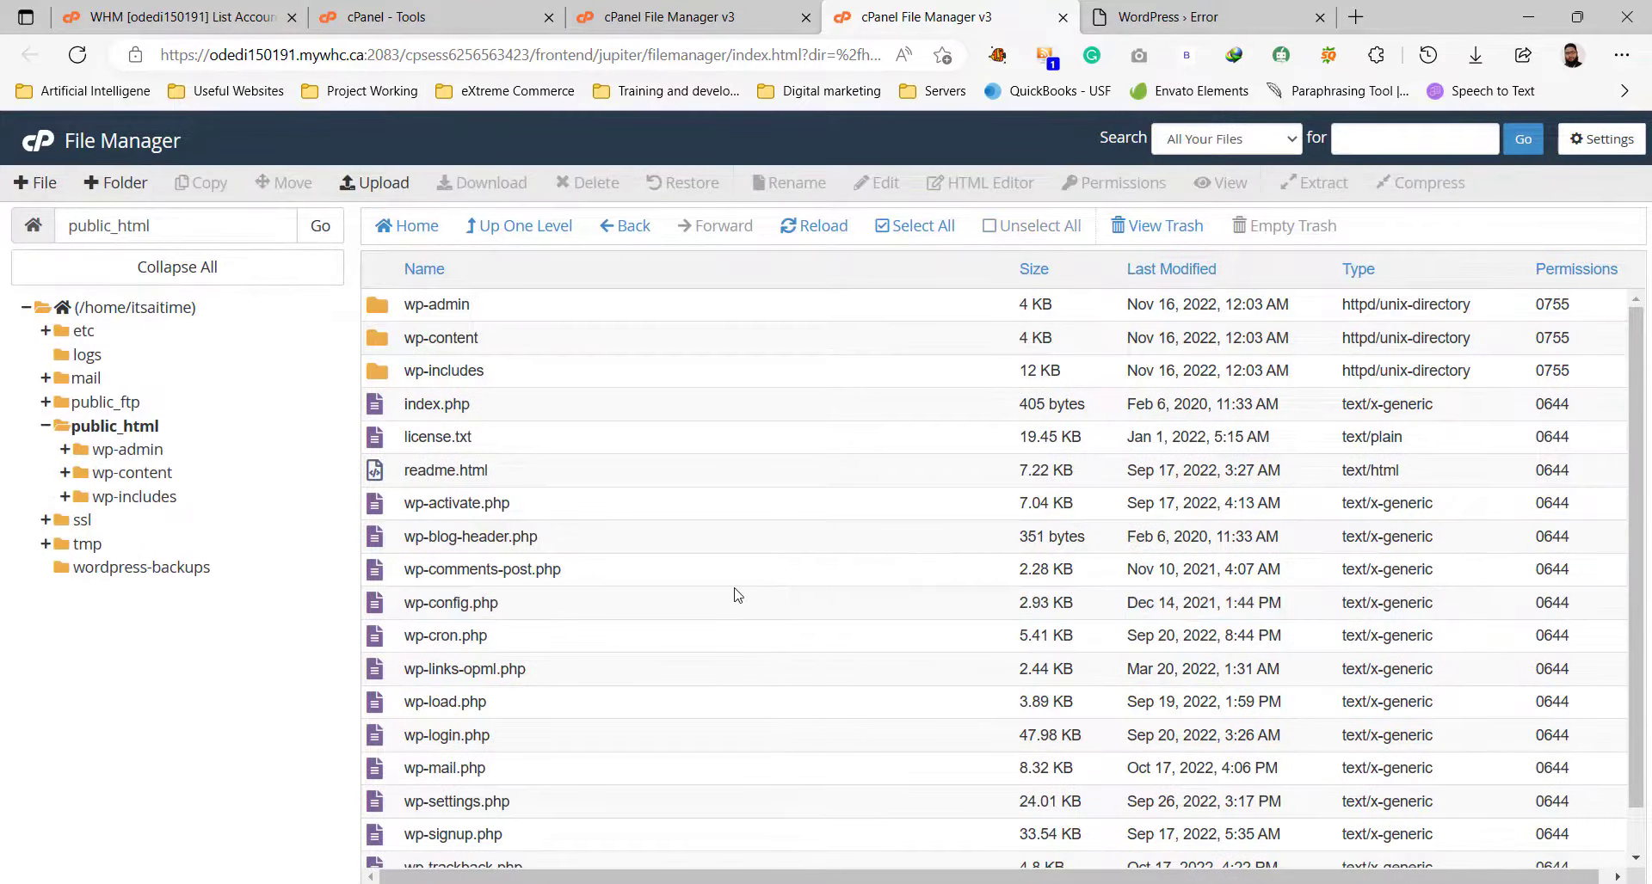
Open wp-config.php in cPanel's code editor.
right_click(540, 608)
click(632, 670)
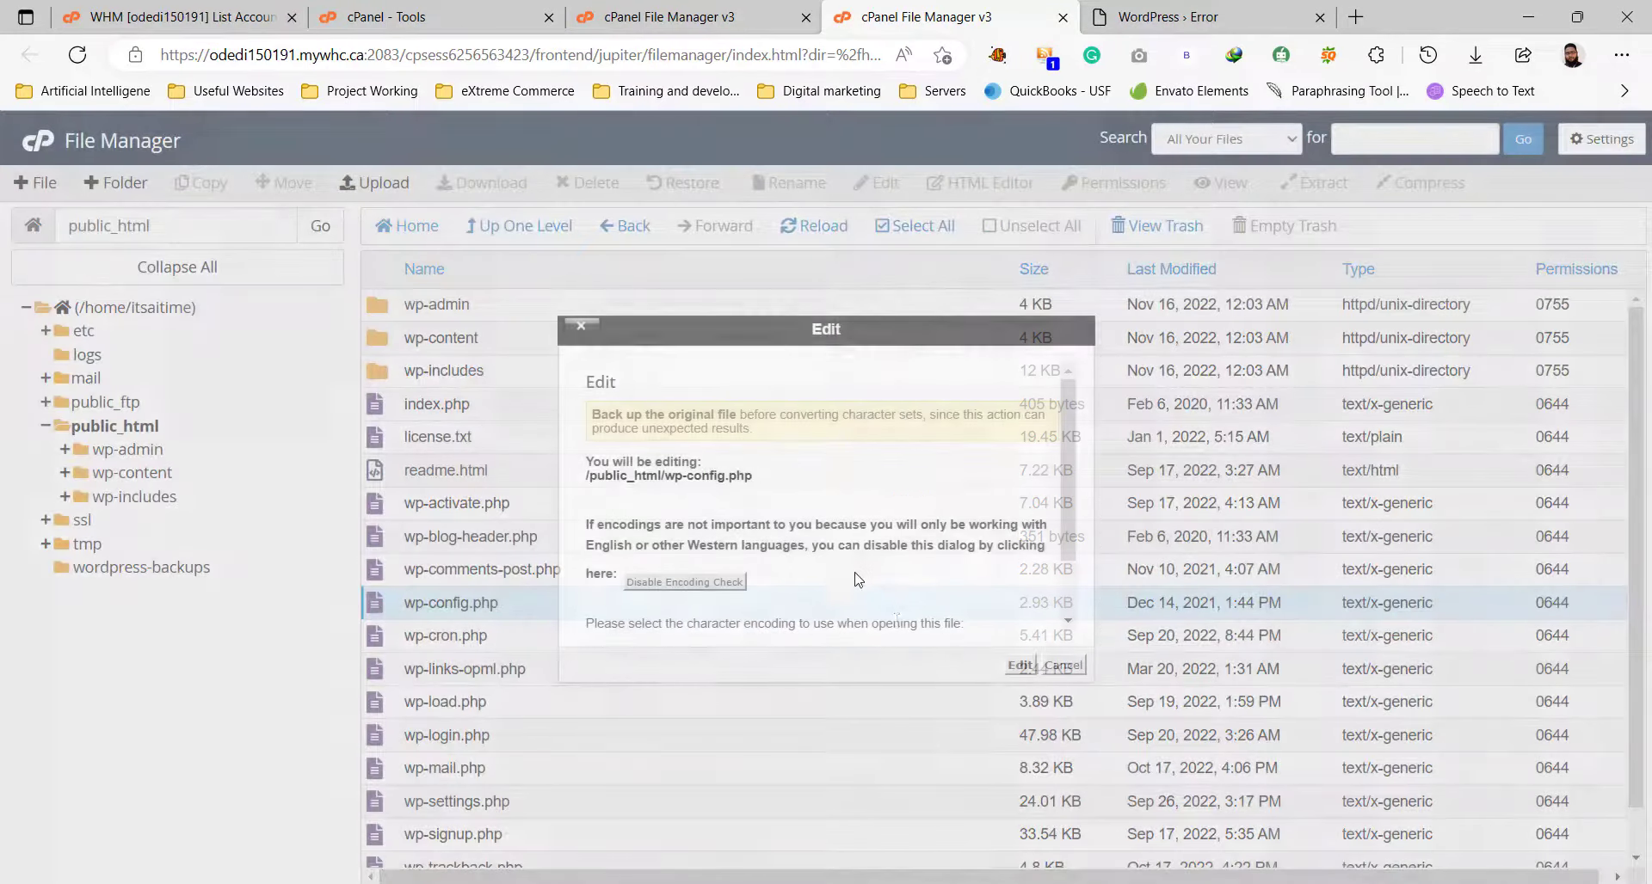
click(1020, 665)
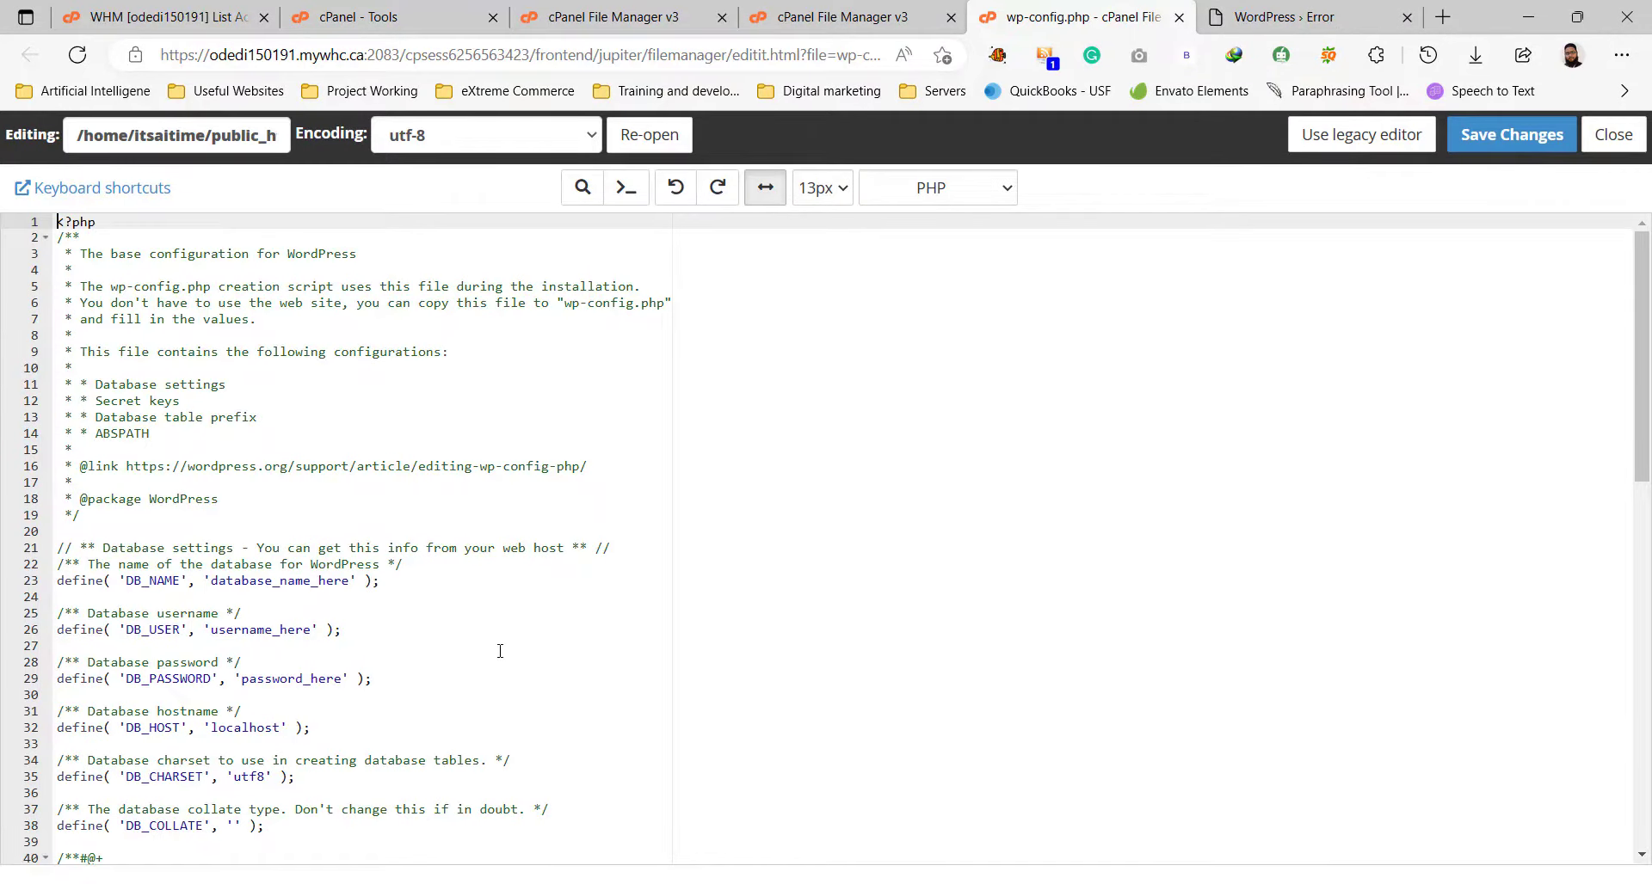
Find the DB_NAME line, then go to the MySQL Databases page from cPanel Tools.
scroll(499, 650, down, 3)
click(60, 407)
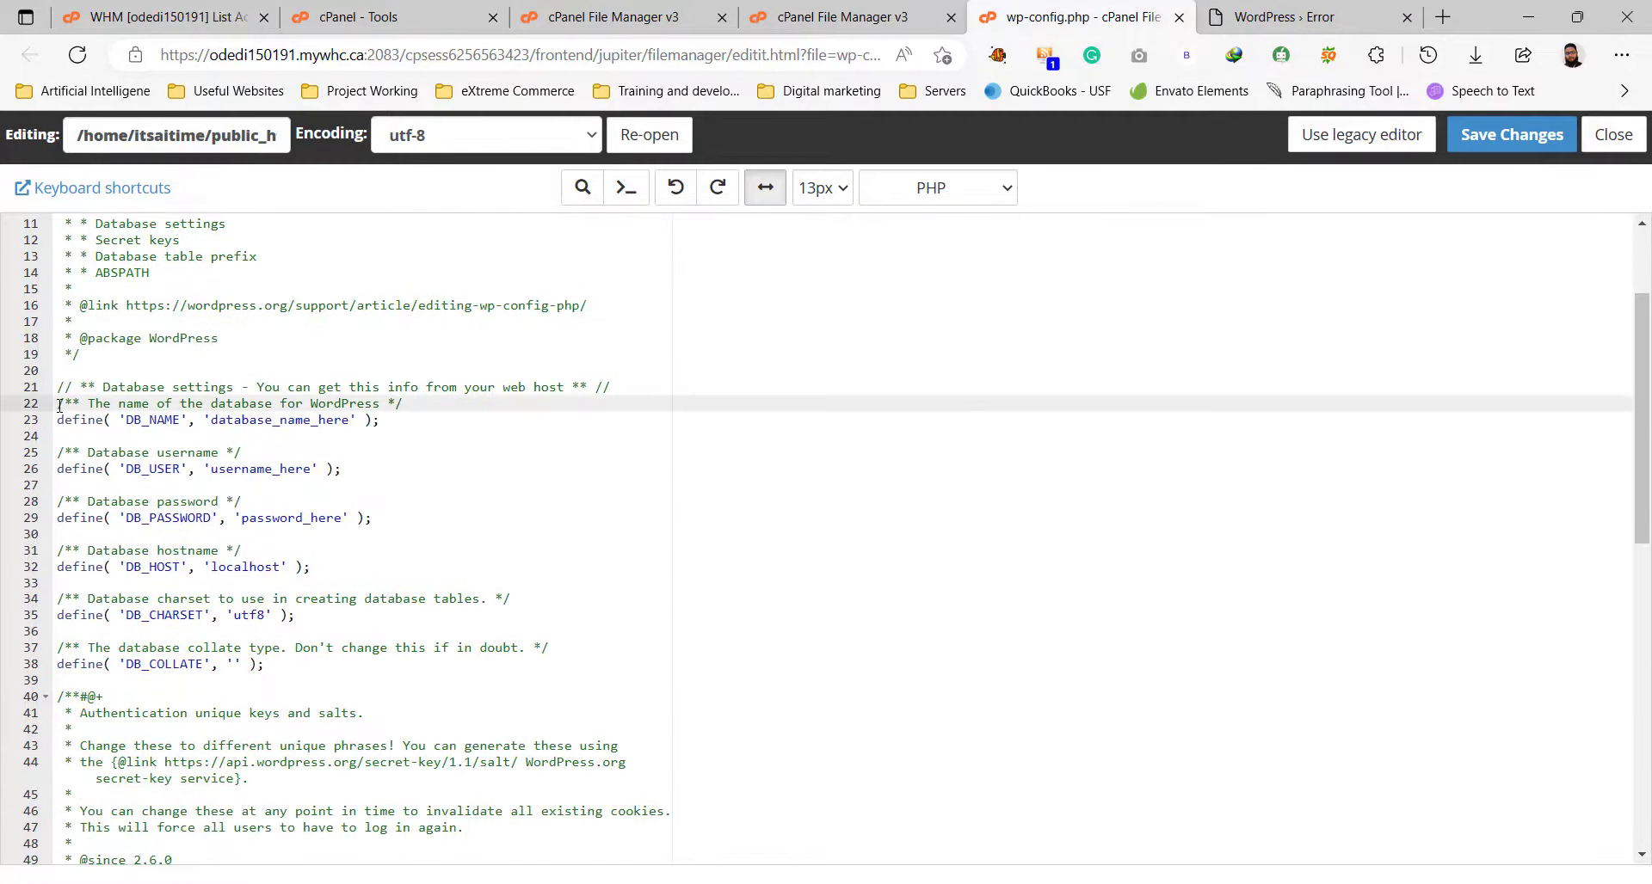
drag(63, 407, 426, 398)
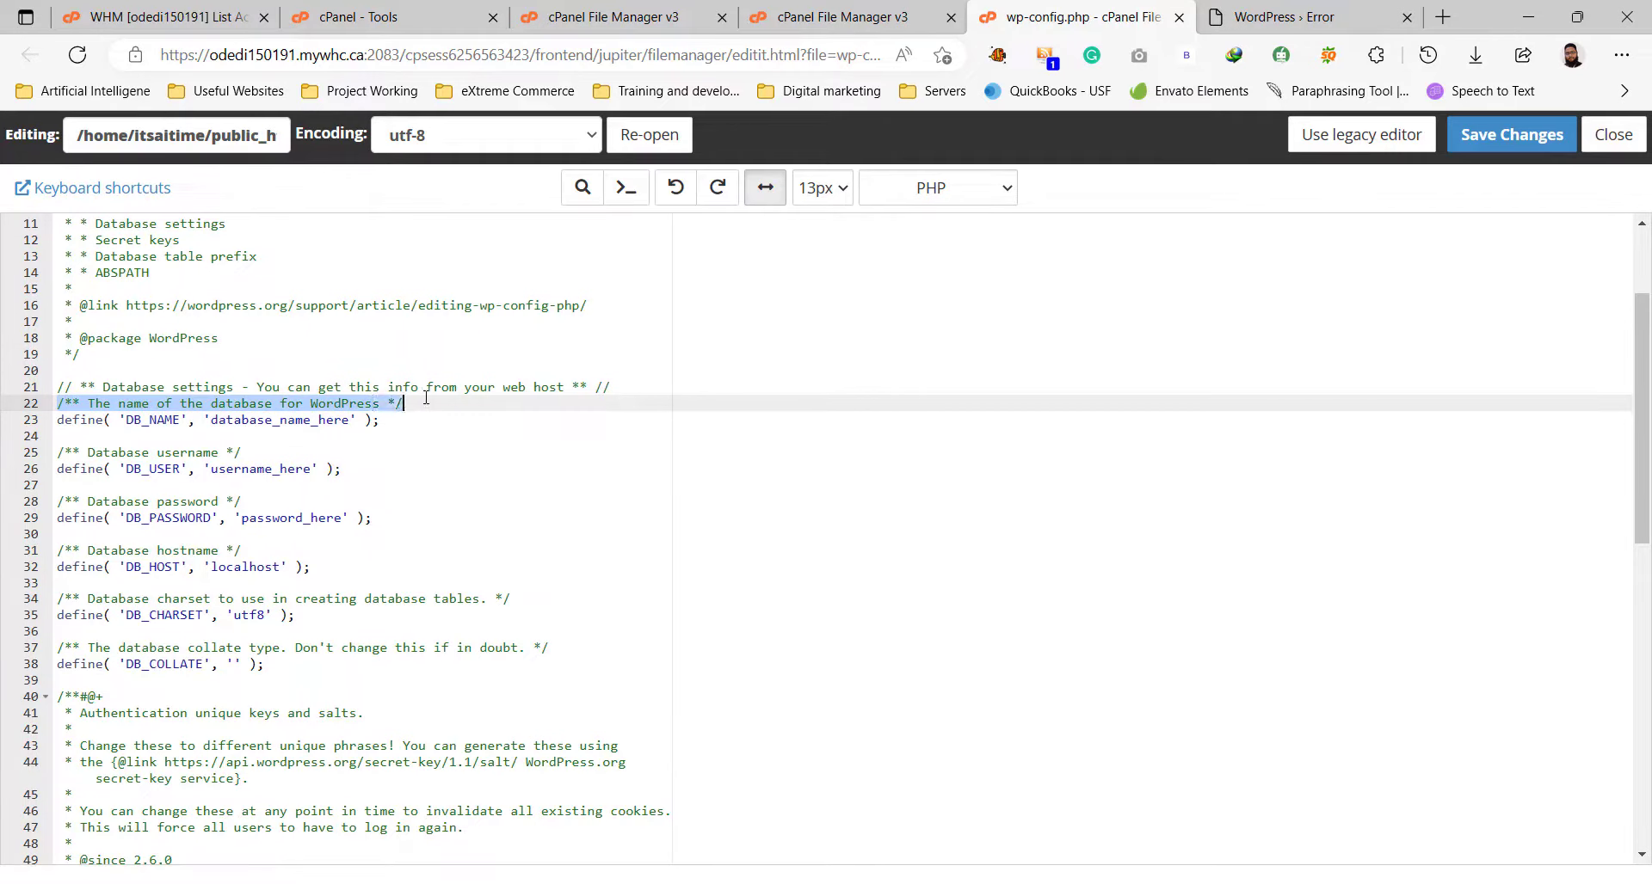
click(400, 419)
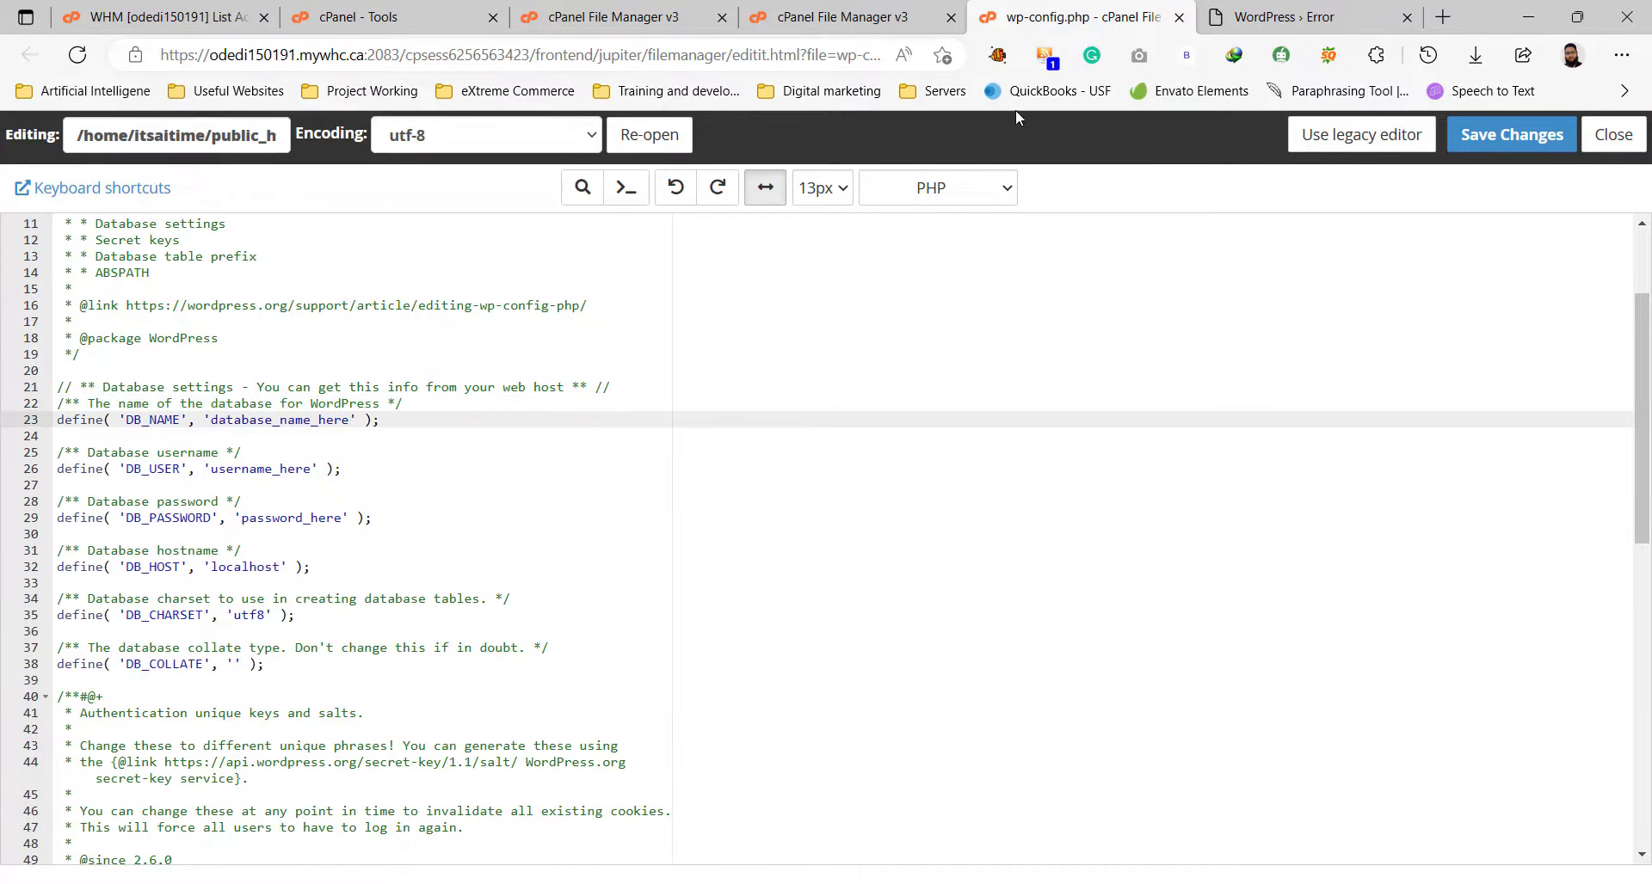
click(860, 12)
click(633, 12)
click(421, 12)
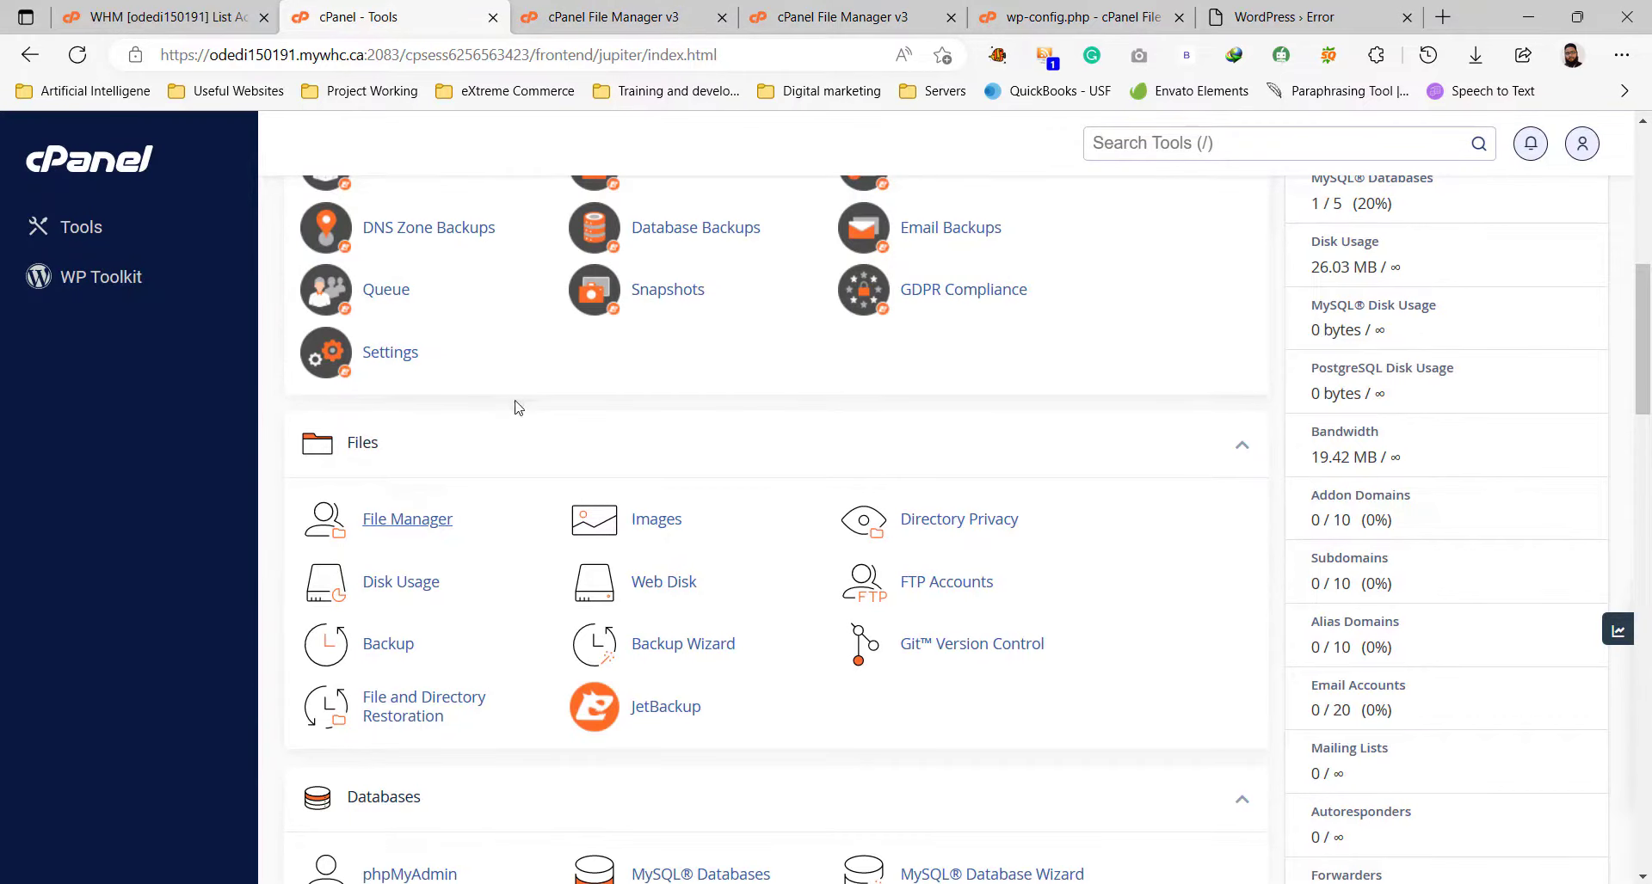
scroll(736, 514, down, 3)
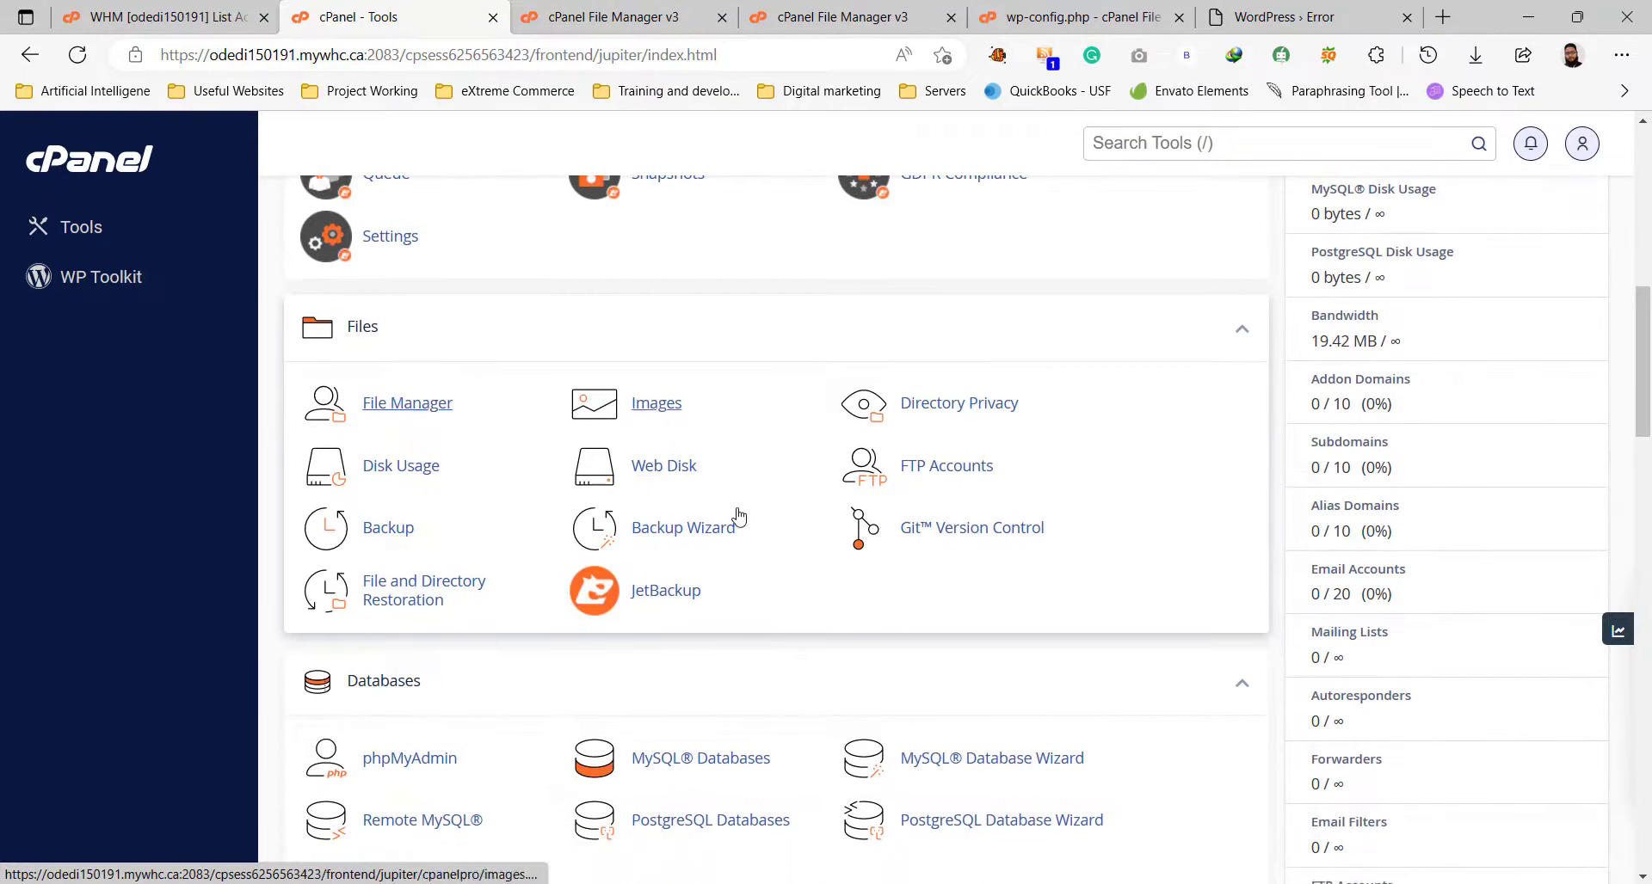
click(747, 526)
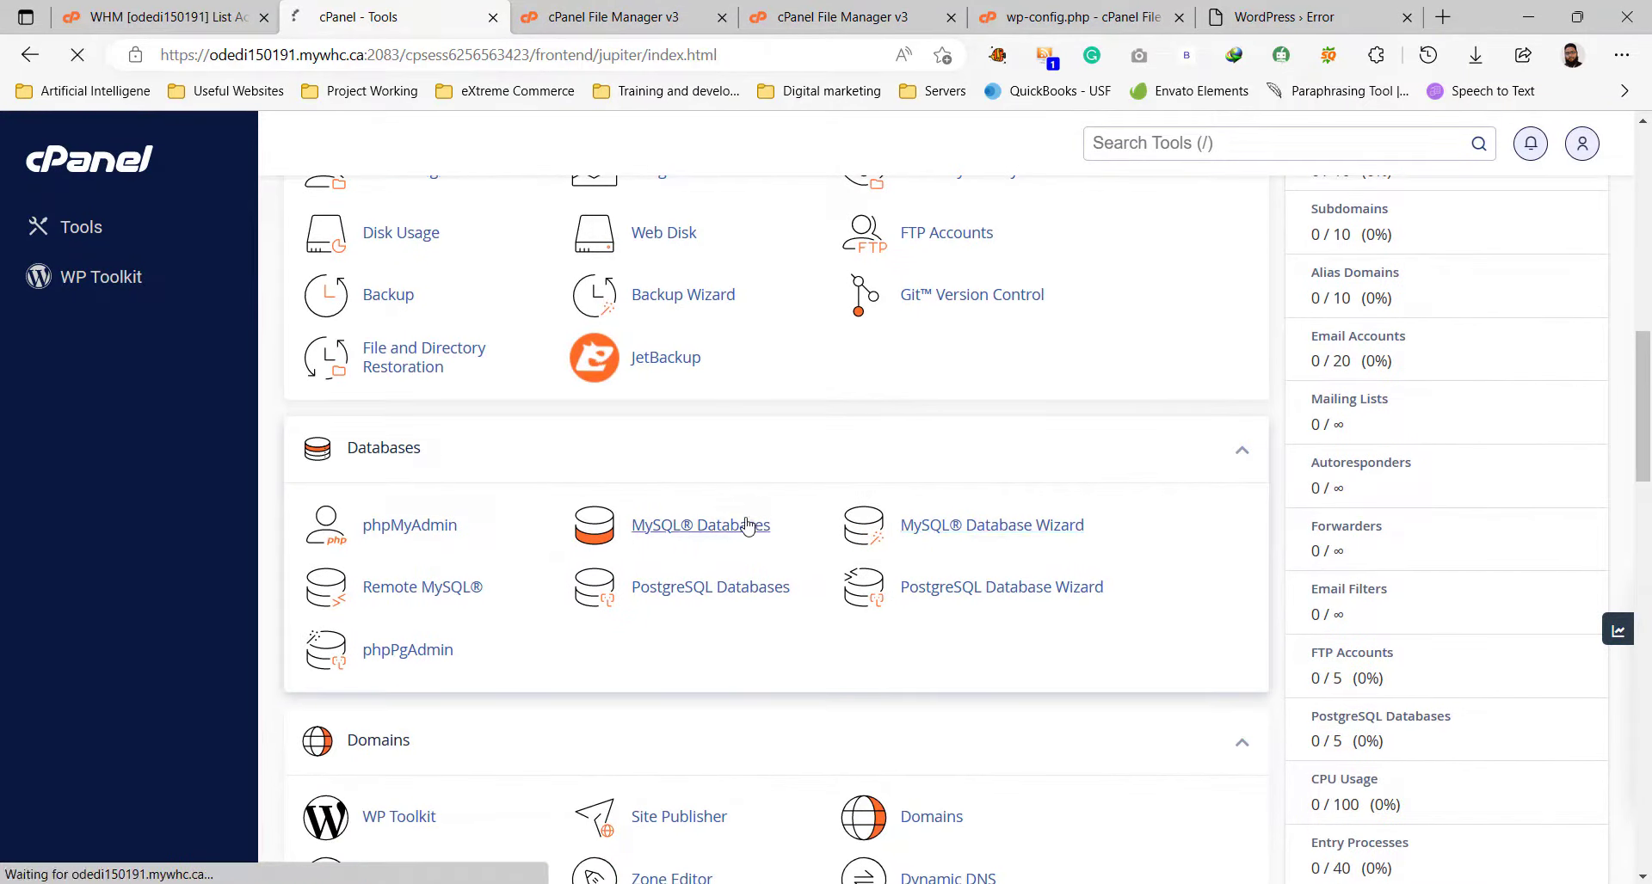
scroll(747, 527, down, 5)
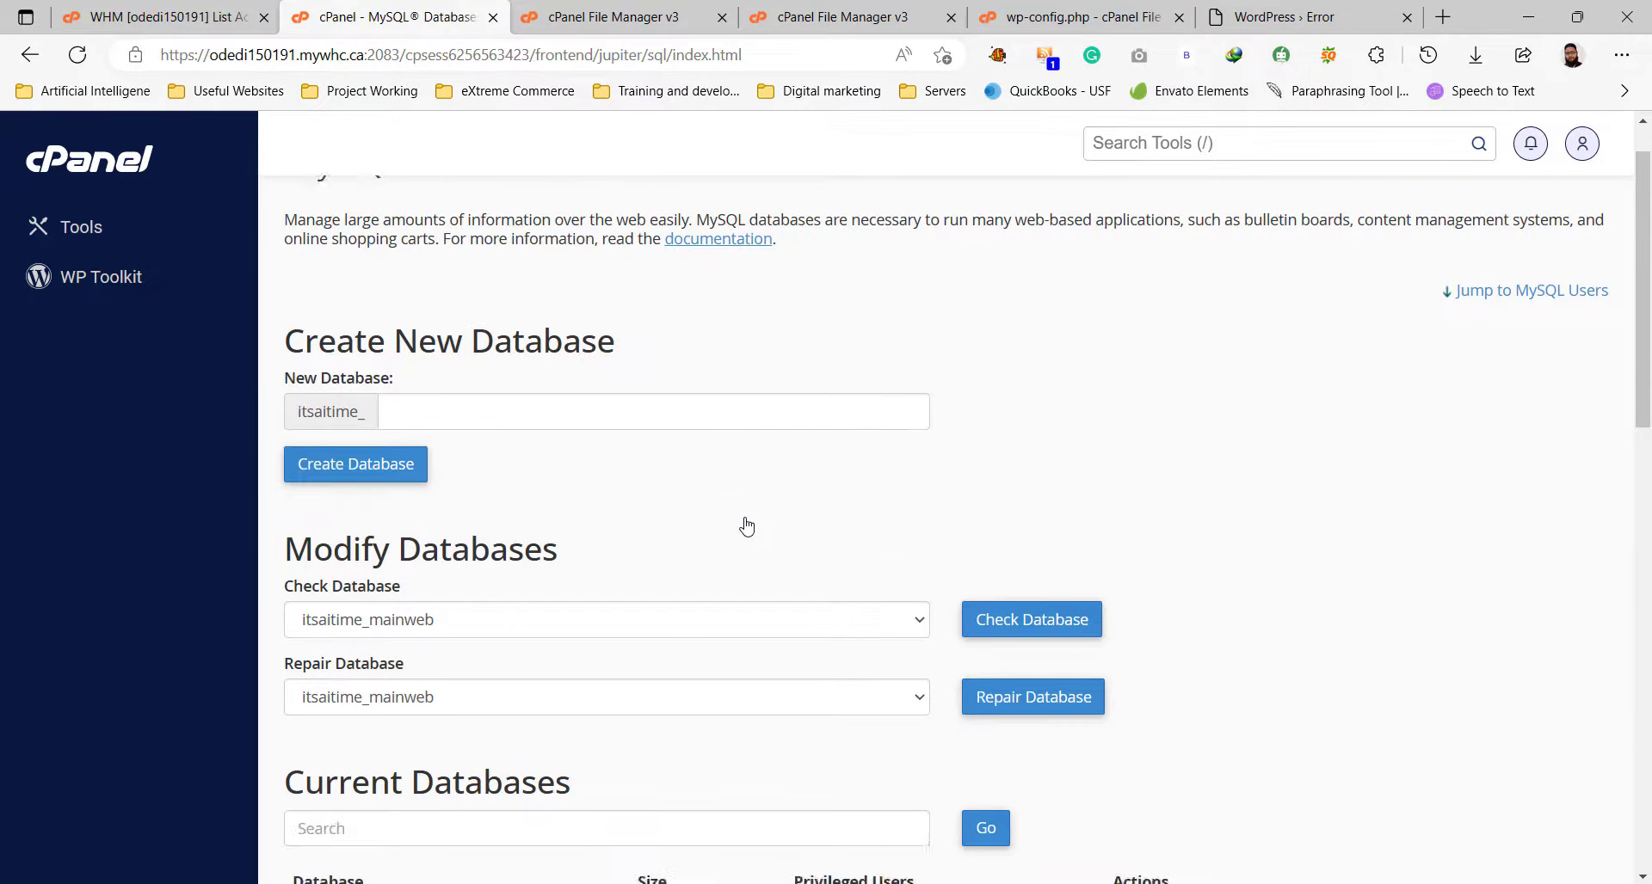
Copy itsaitime_mainweb and paste it over database_name_here on line 23.
drag(292, 528, 429, 530)
right_click(434, 529)
click(500, 526)
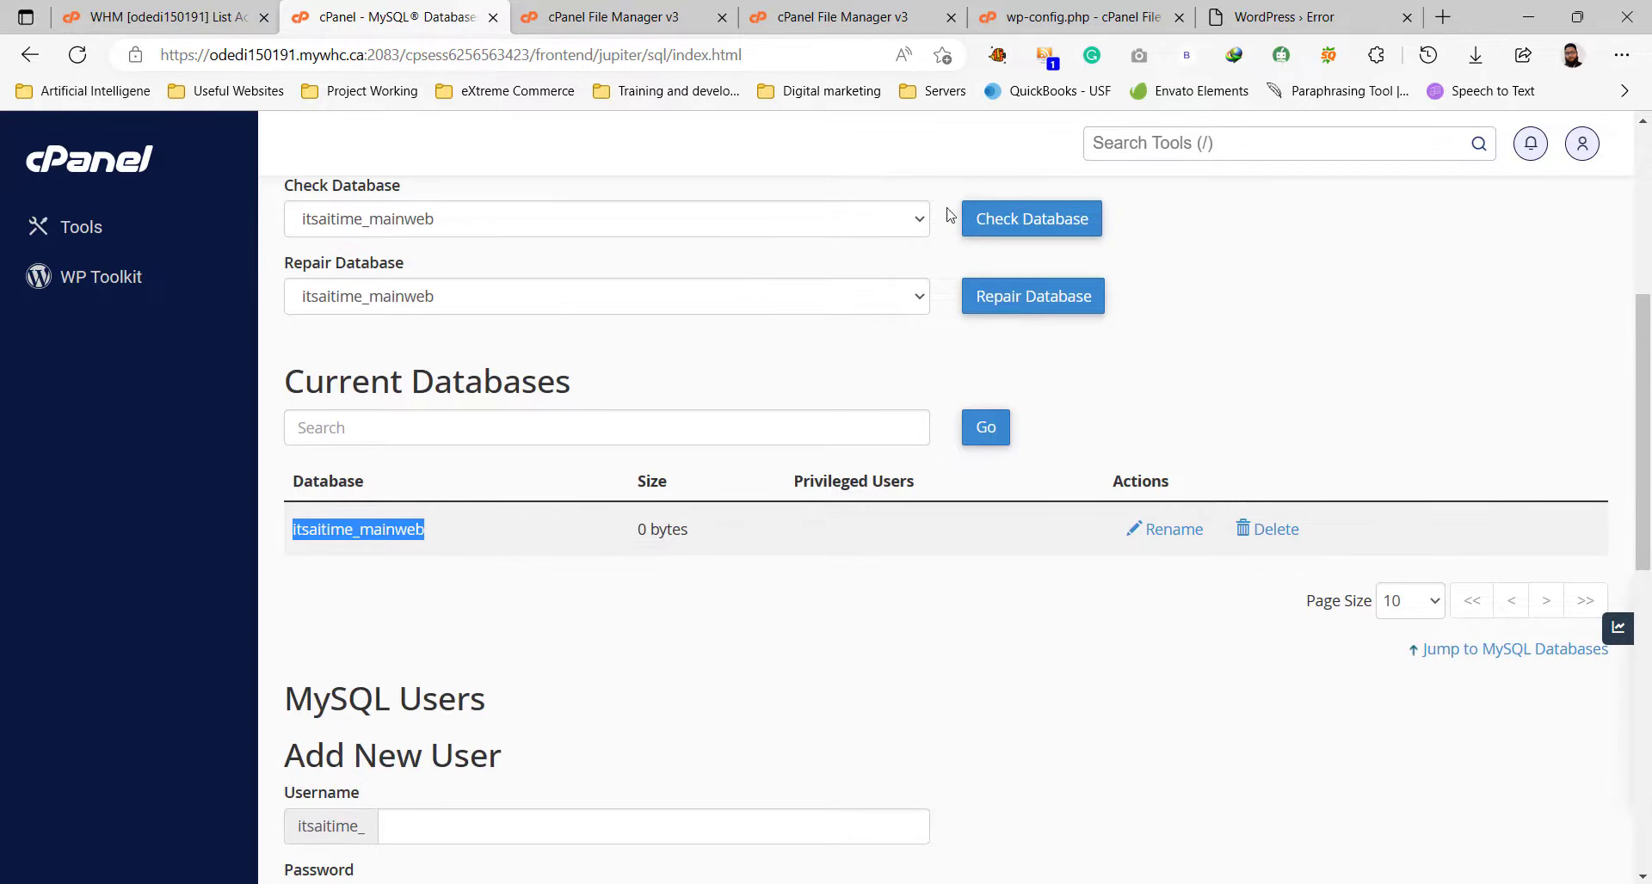
click(1080, 22)
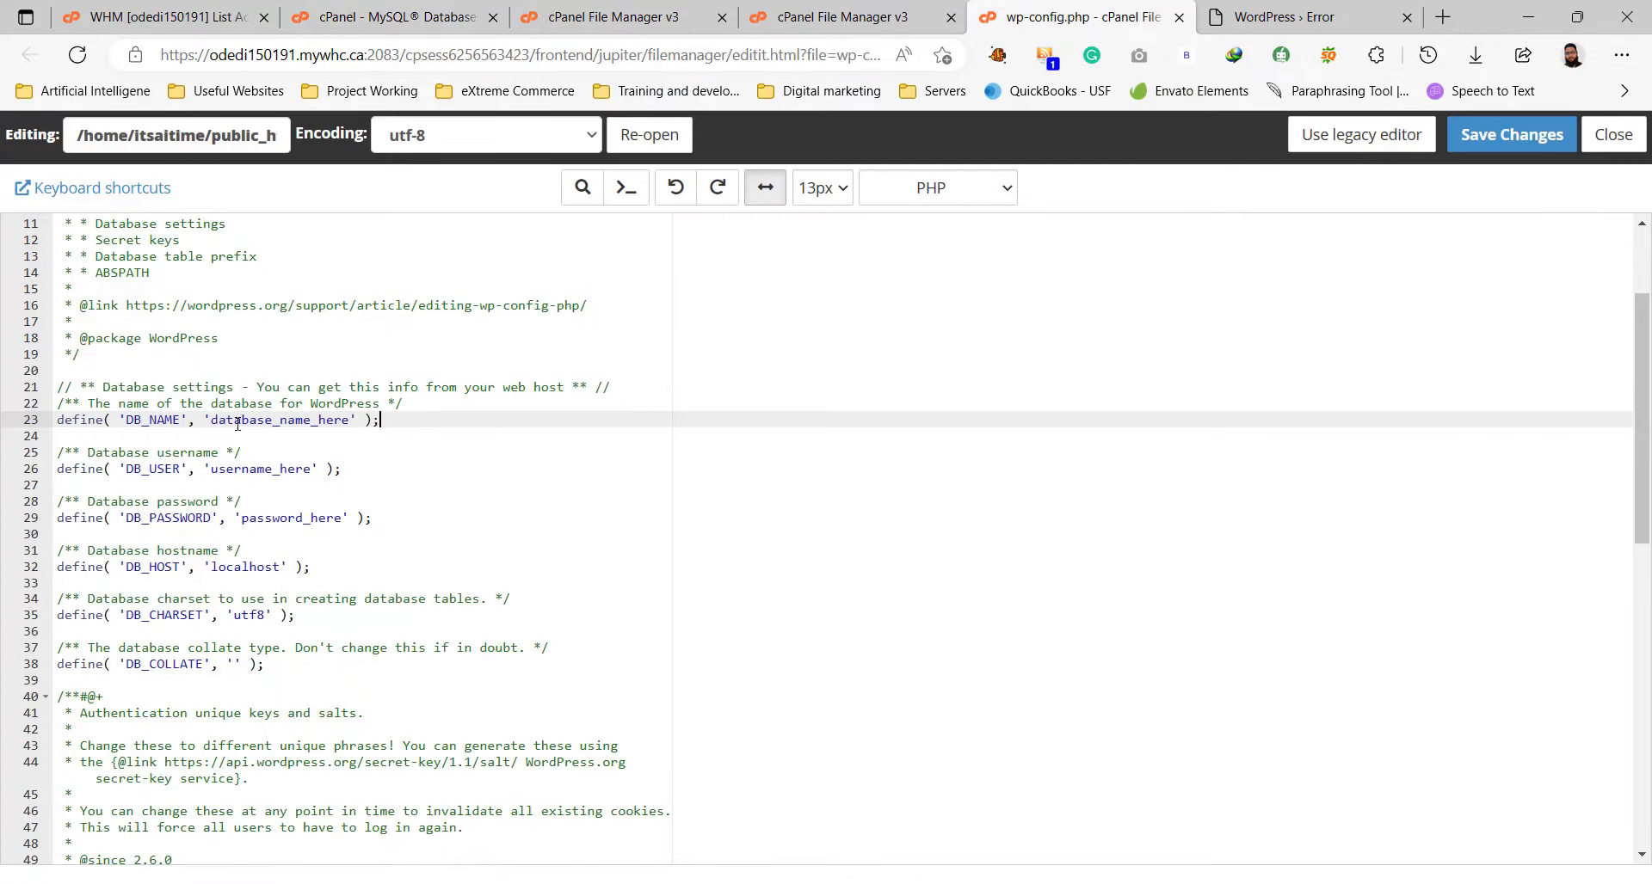
drag(213, 422, 351, 423)
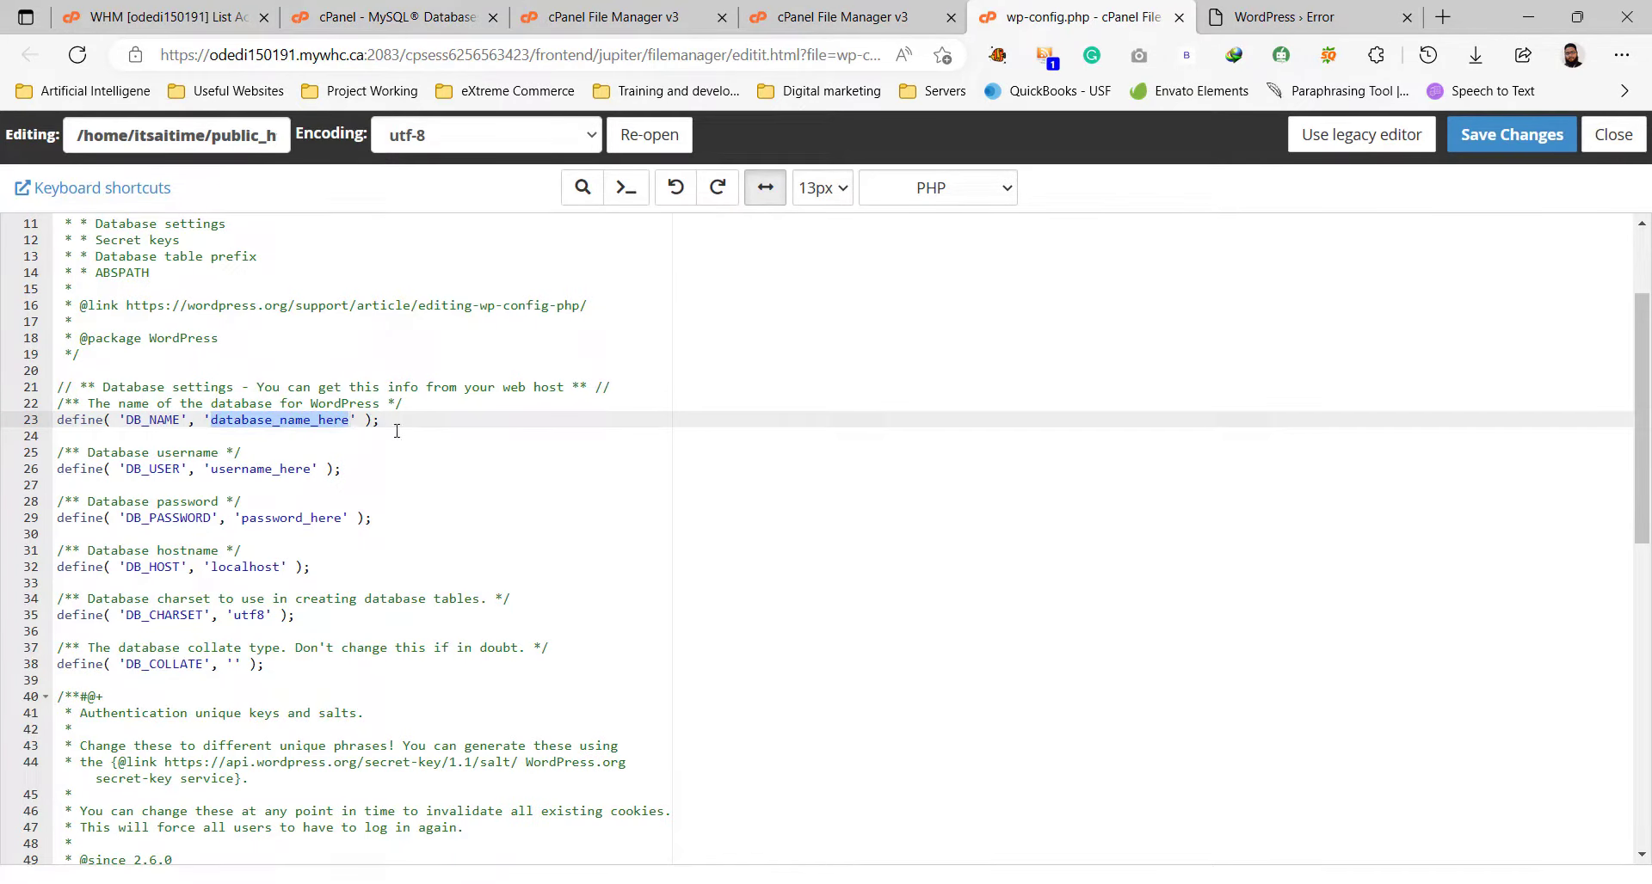
key(ctrl+v)
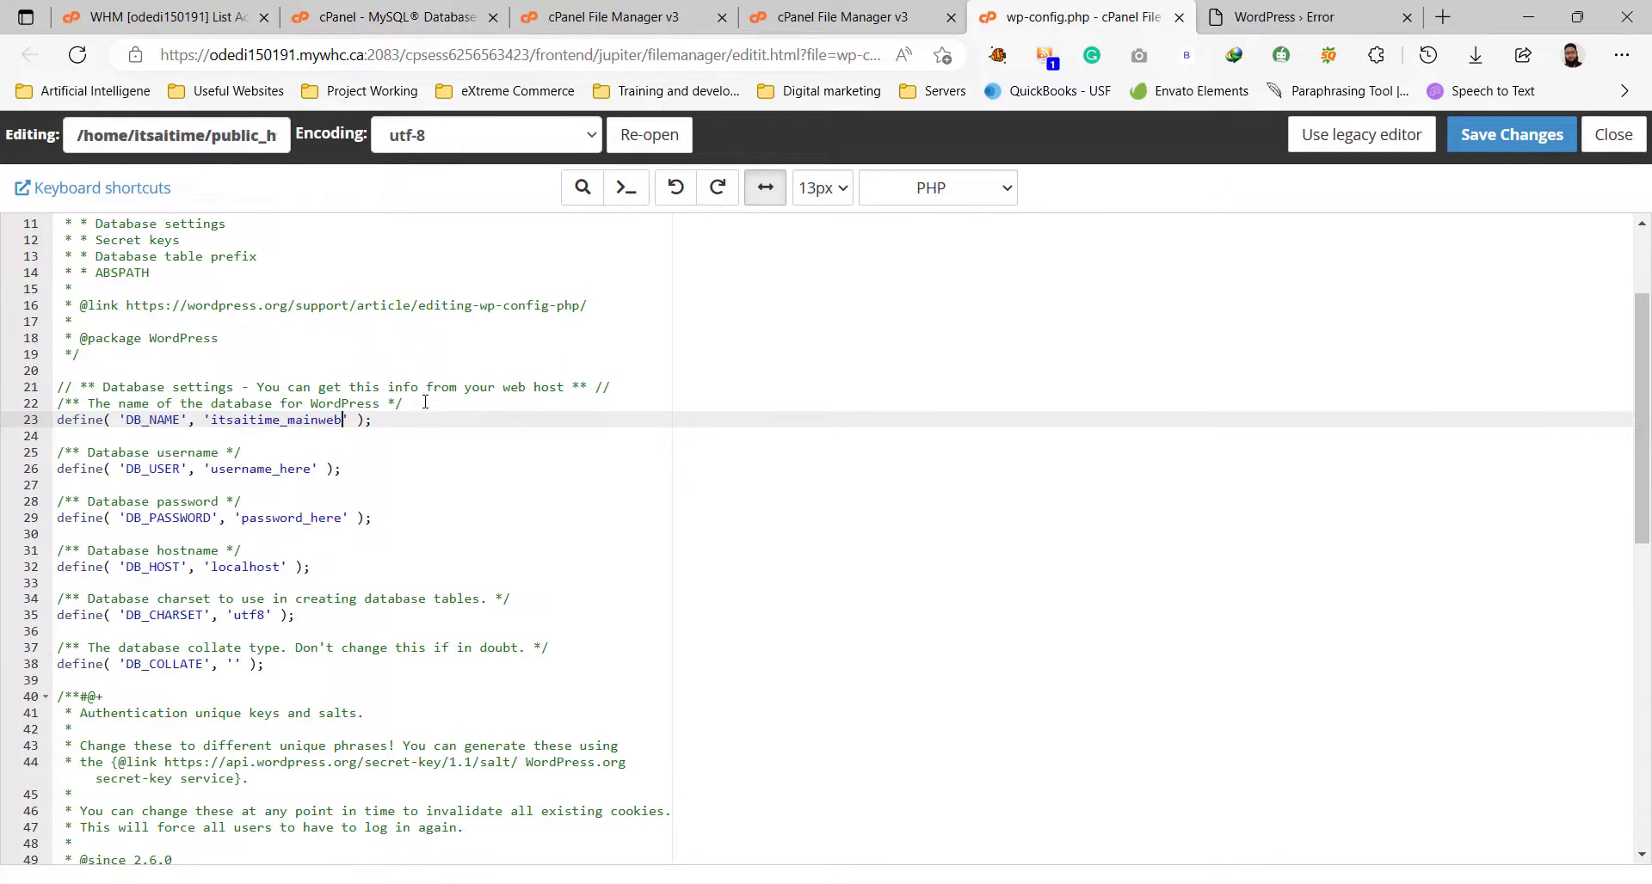
Copy itsaitime_mainusr from Current Users and paste it over username_here on line 26.
click(443, 19)
scroll(480, 553, down, 6)
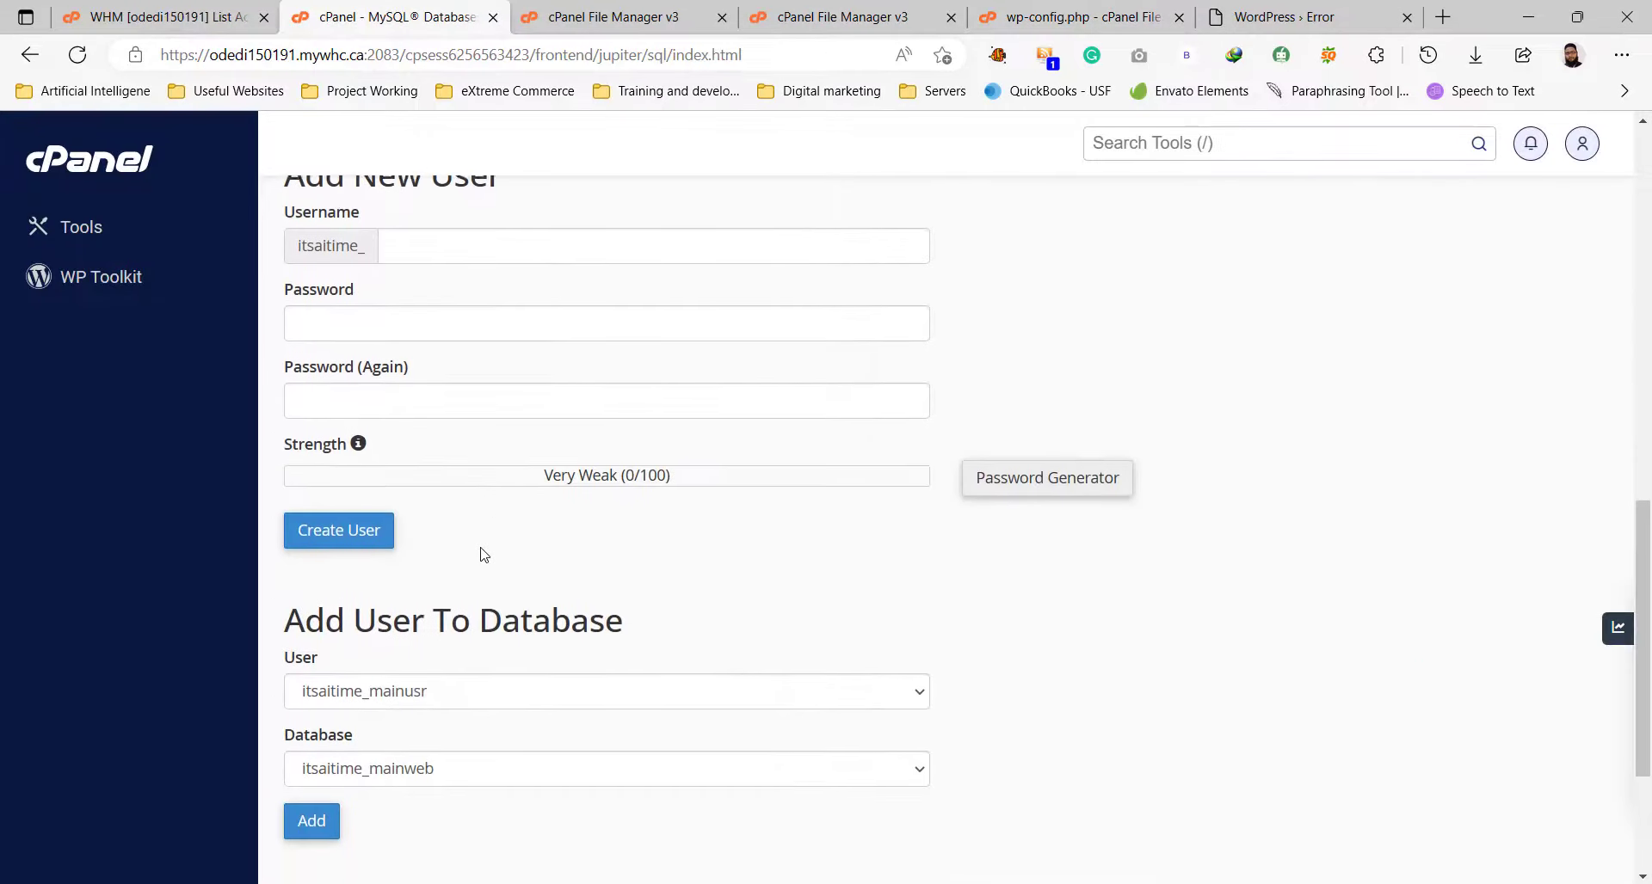
scroll(478, 553, down, 3)
drag(289, 753, 425, 748)
key(ctrl+c)
click(539, 700)
click(545, 737)
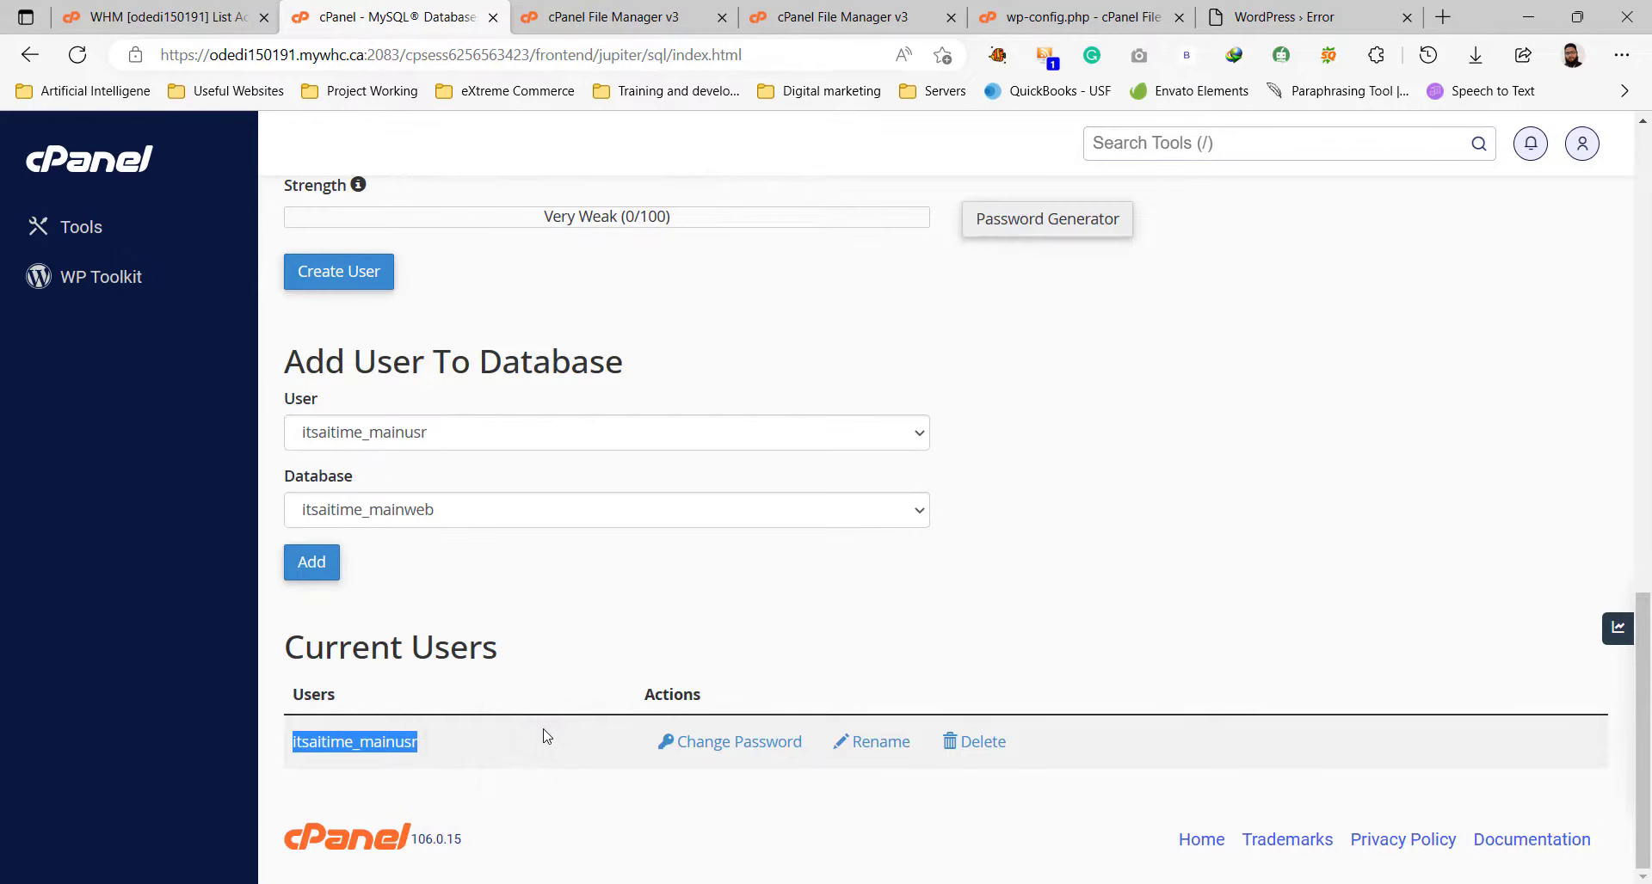
click(1120, 9)
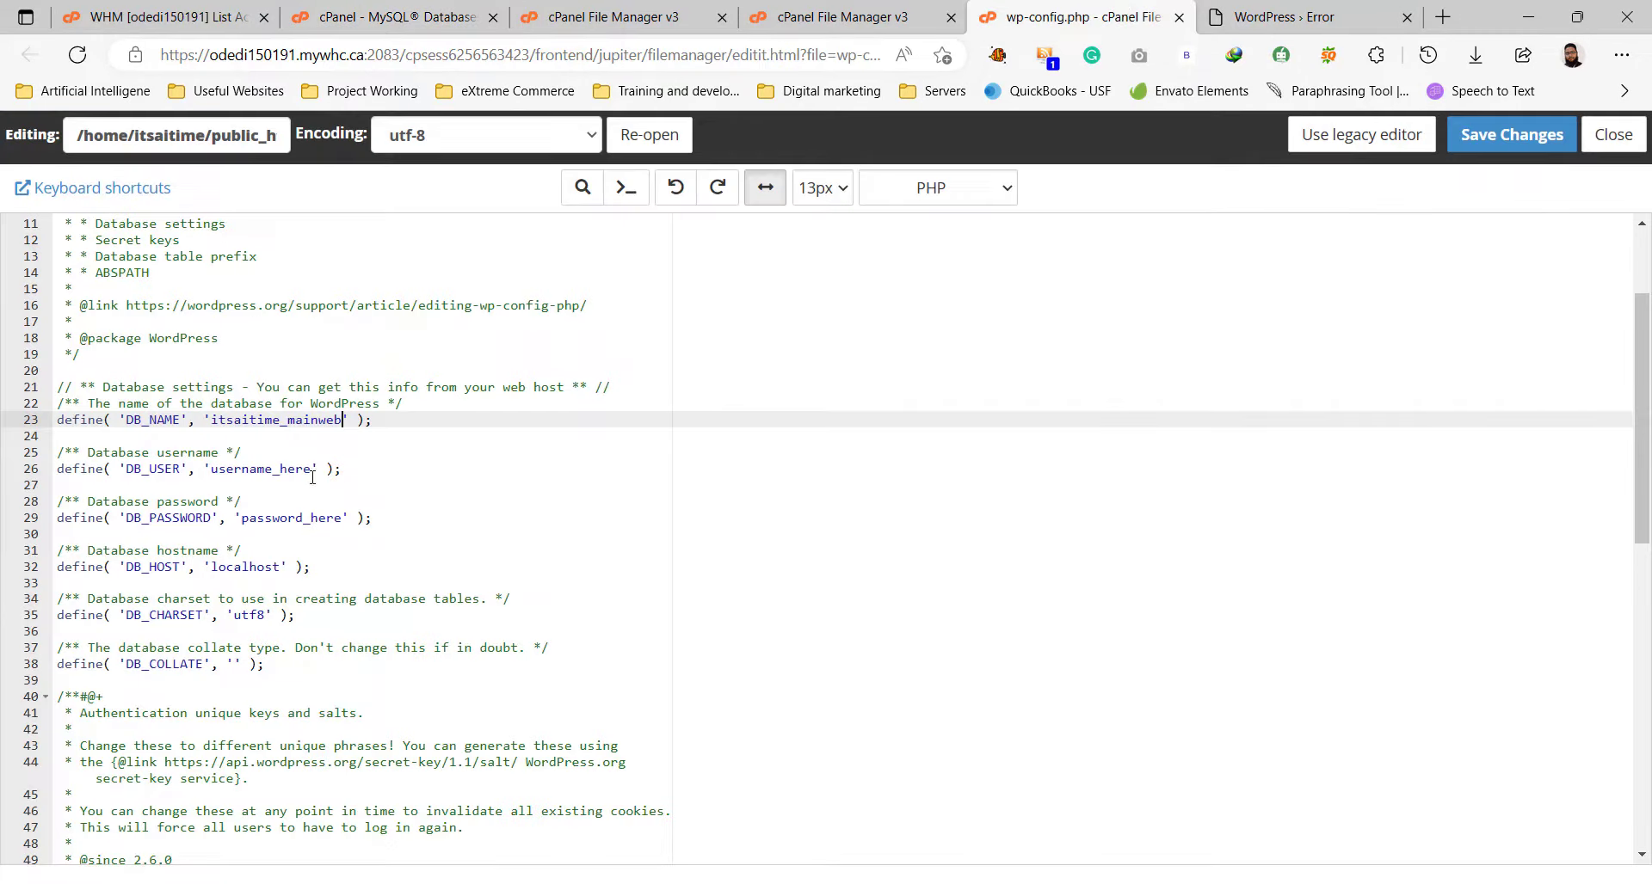
drag(214, 468, 309, 469)
key(ctrl+v)
Replace password_here on line 29 with the saved password from the notes and save wp-config.php.
key(alt+Tab)
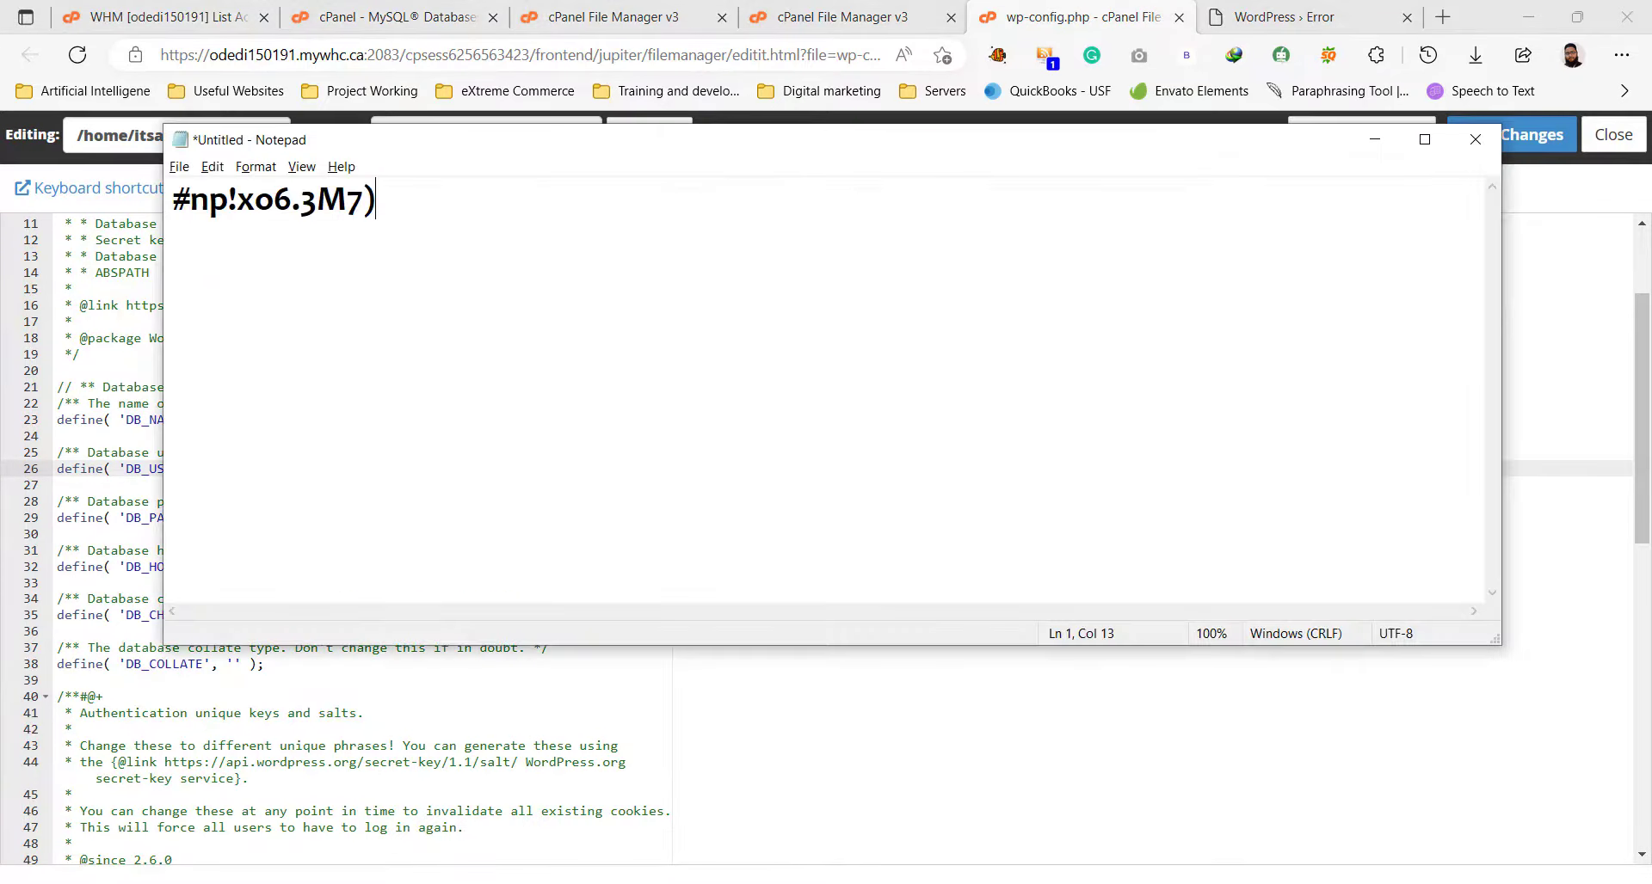
drag(376, 200, 163, 193)
key(ctrl+c)
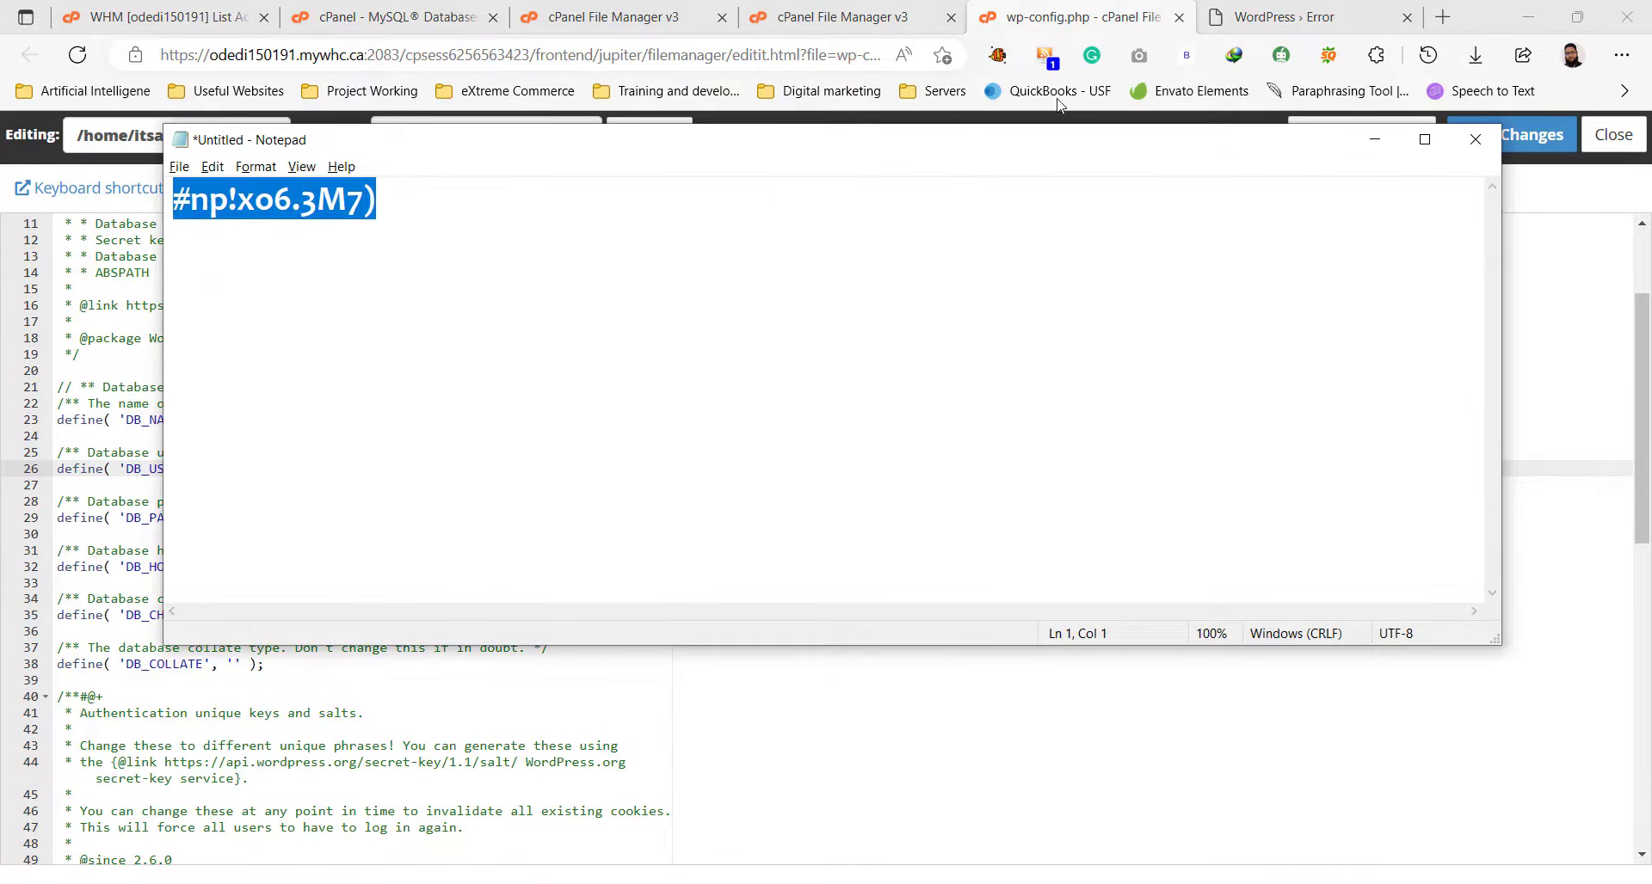
click(1375, 139)
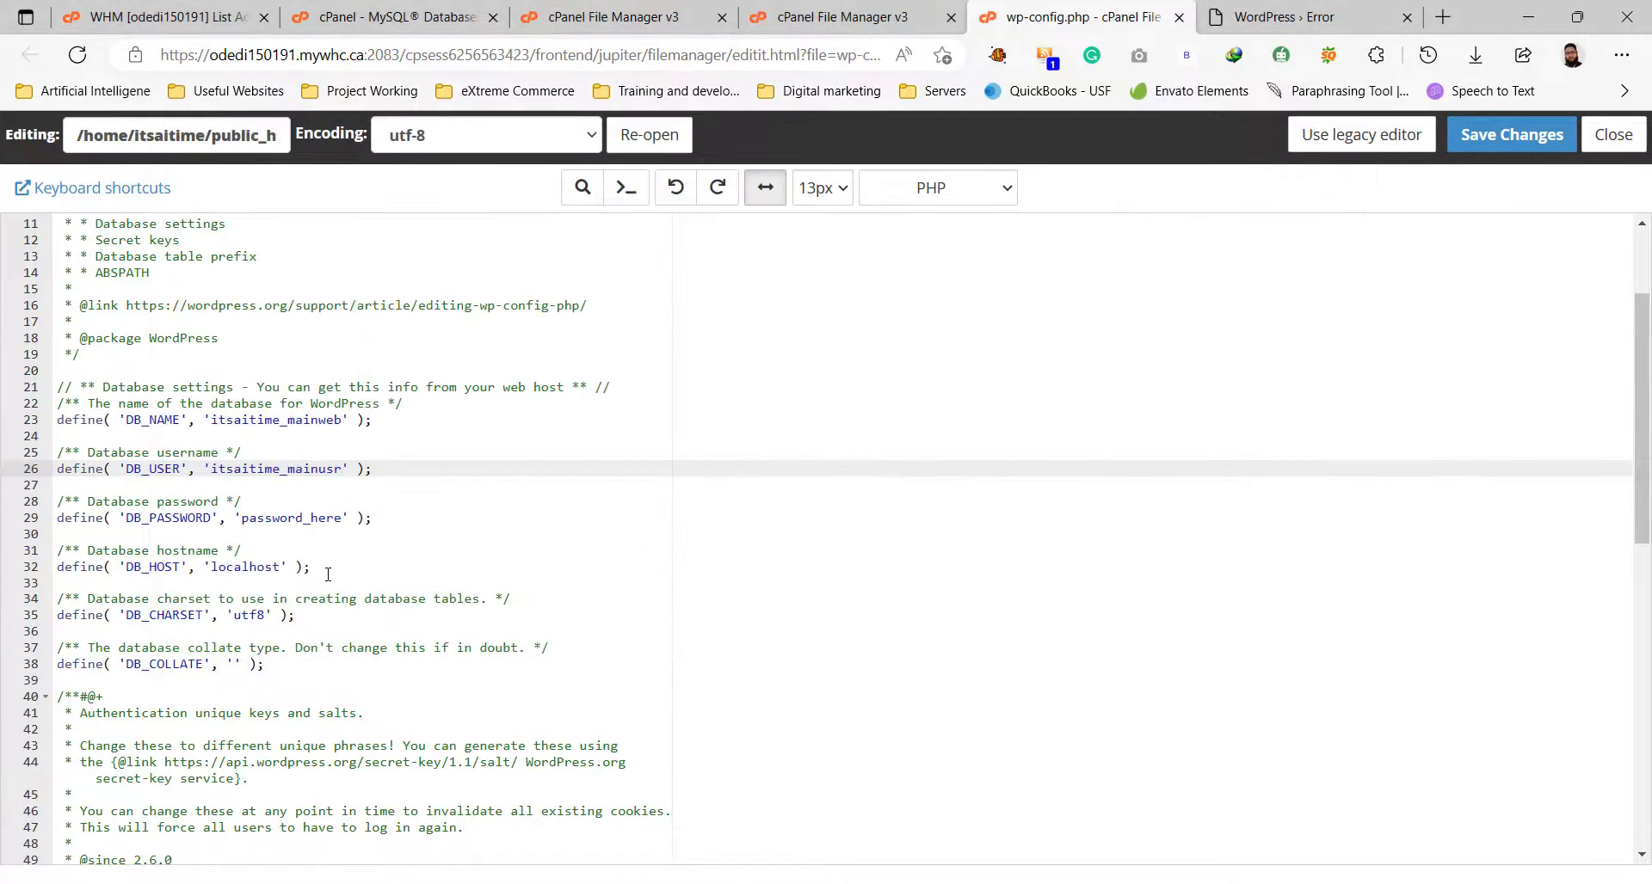
drag(243, 517, 345, 517)
key(ctrl+v)
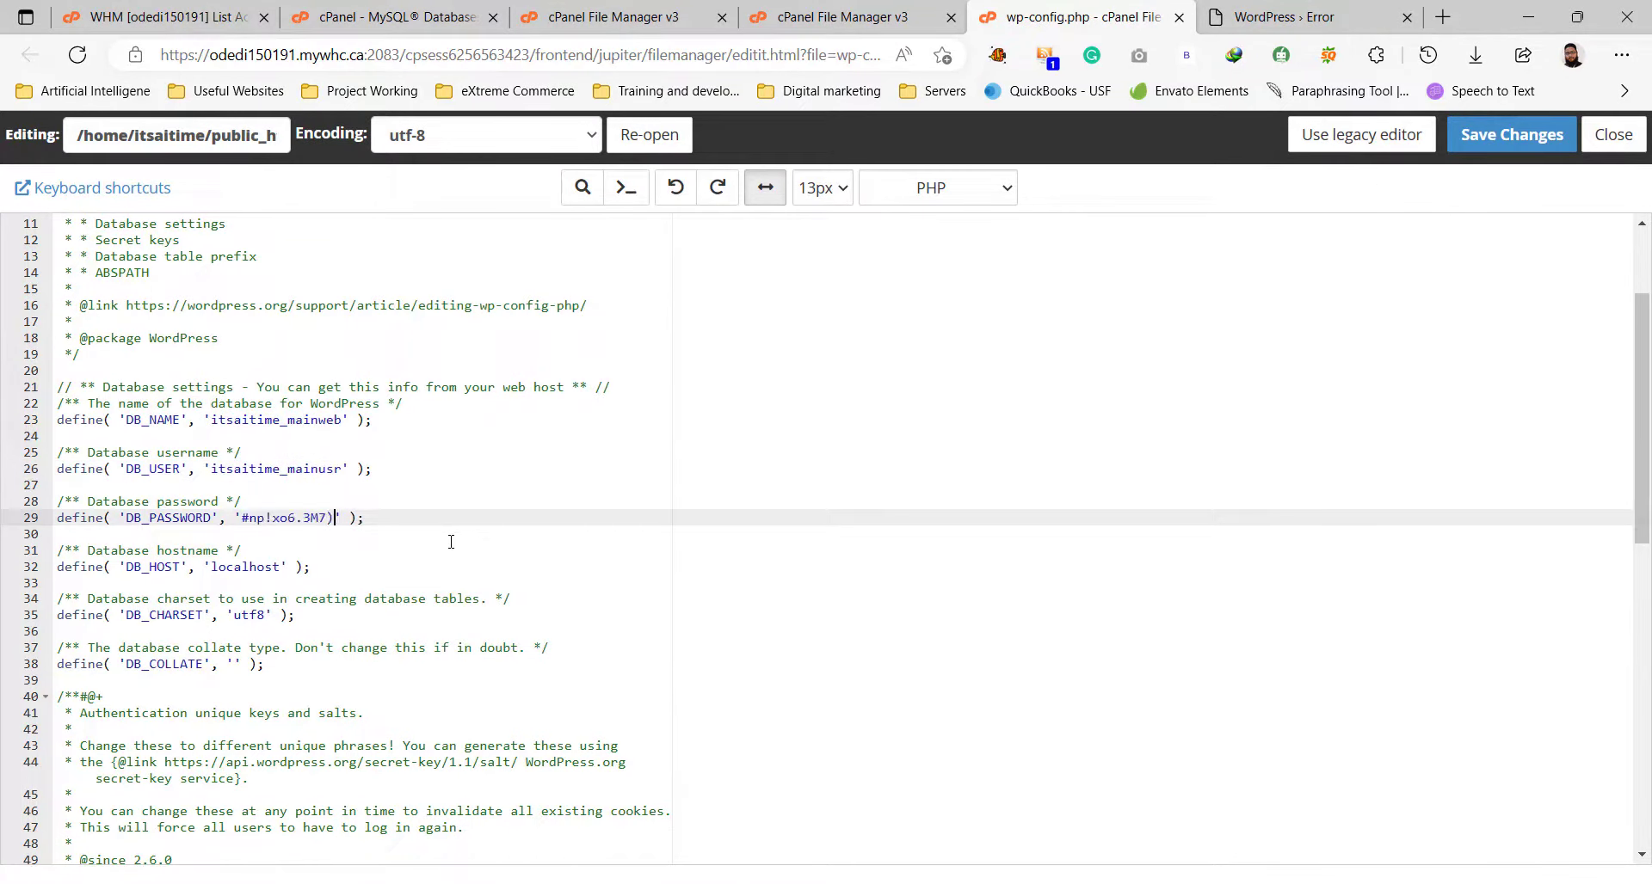
click(1512, 135)
click(918, 170)
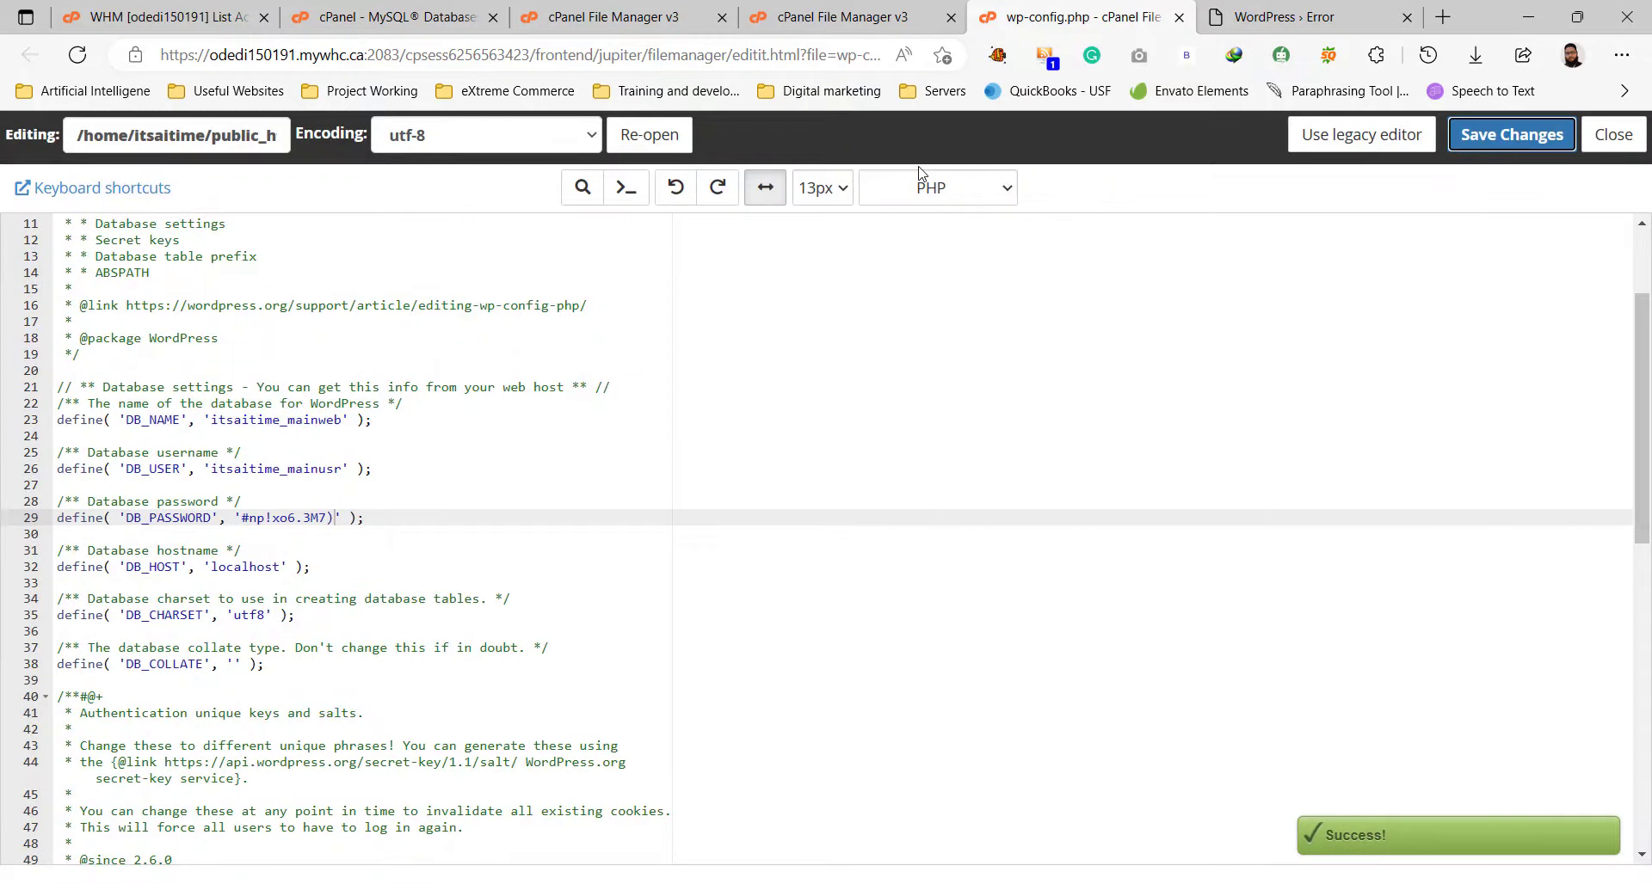
Close the editor and load the site home page, which still shows the database connection error.
click(1611, 136)
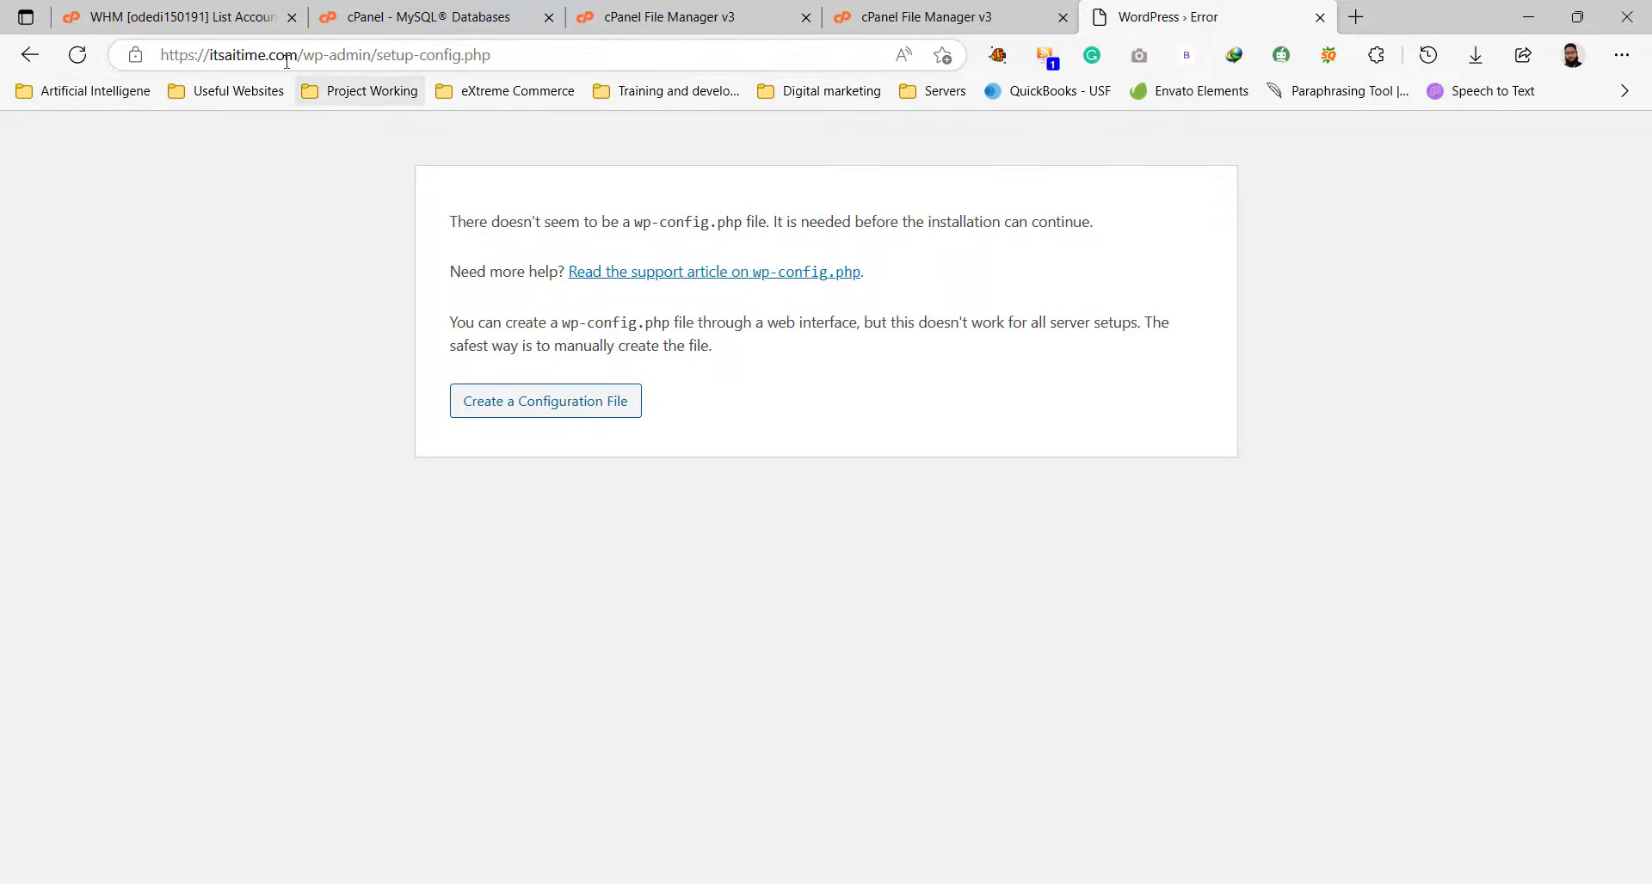
drag(303, 57, 548, 57)
key(BackSpace)
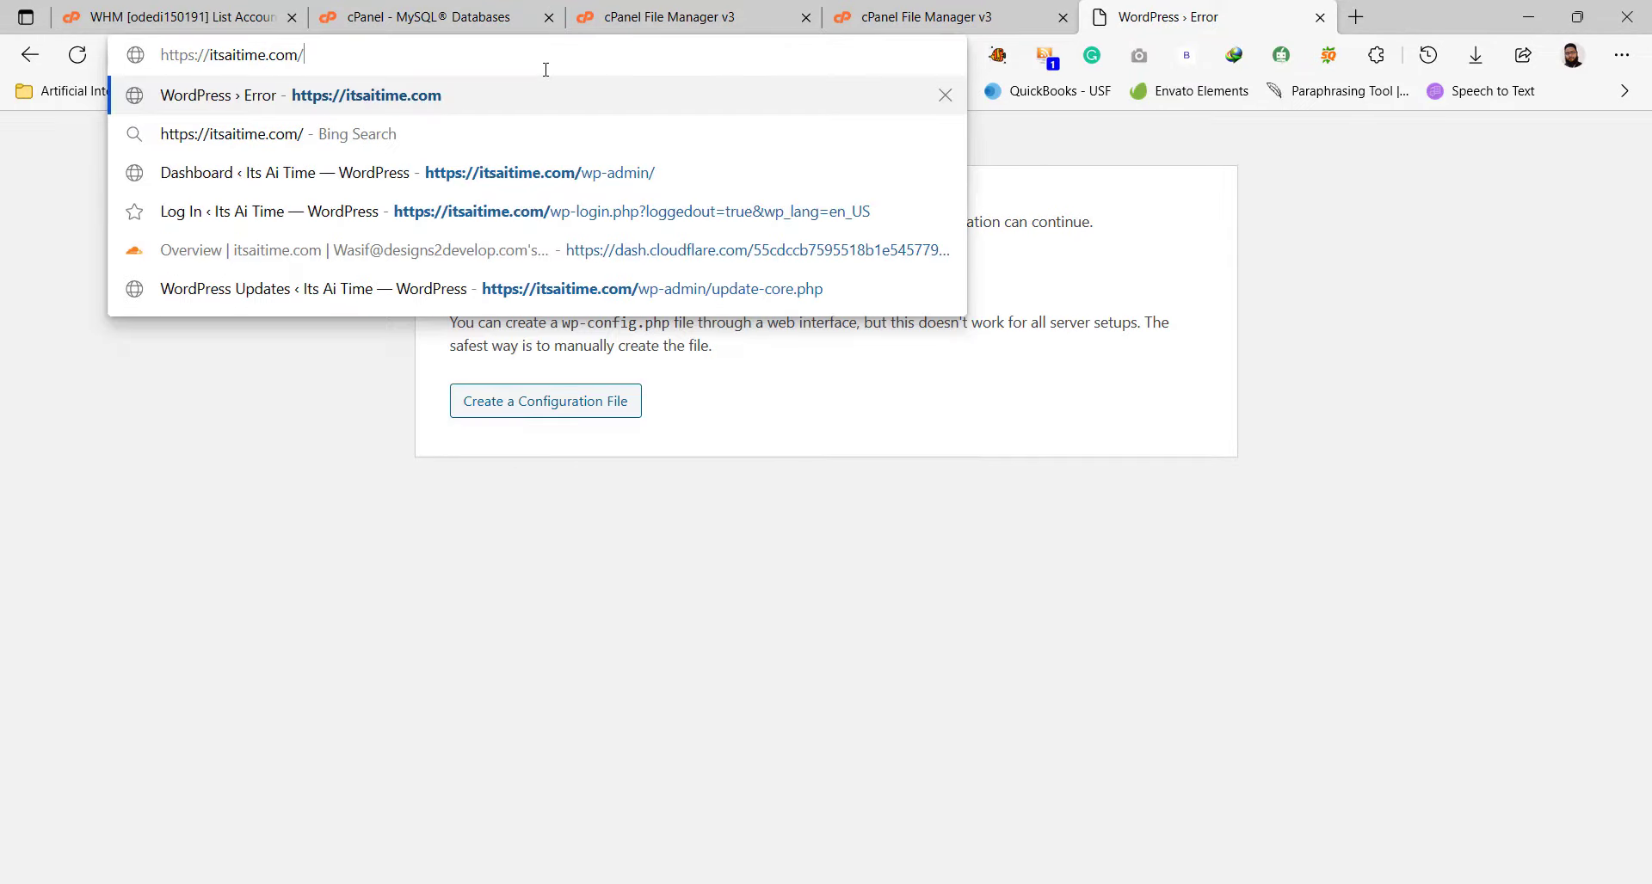
key(Return)
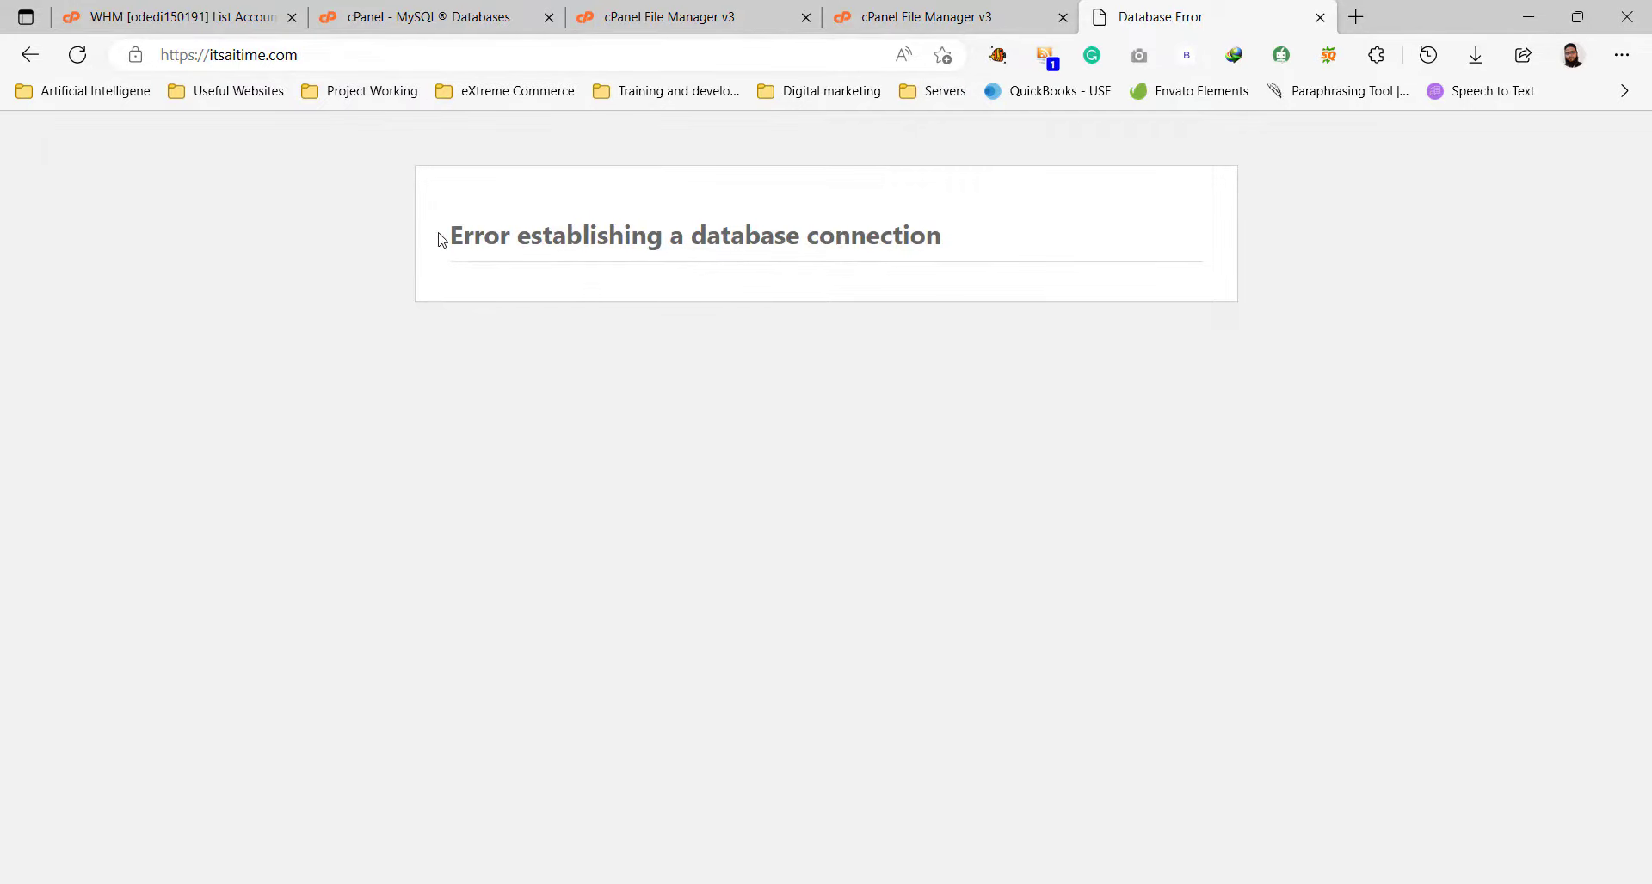
drag(457, 235, 944, 234)
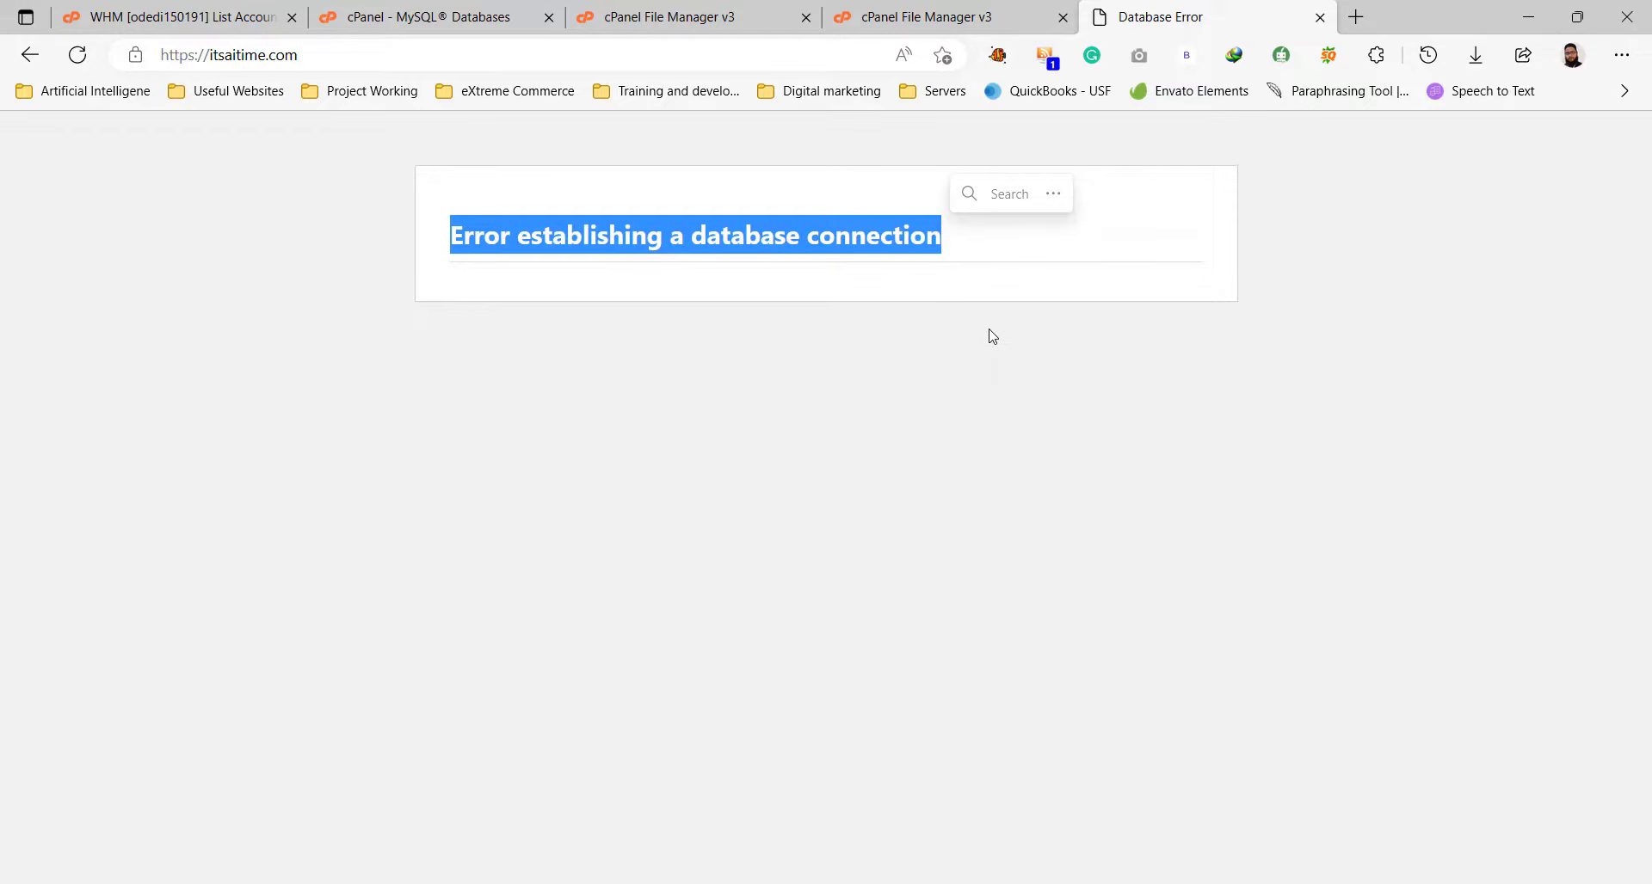
Add user itsaitime_mainusr to database itsaitime_mainweb under Add User To Database.
click(964, 10)
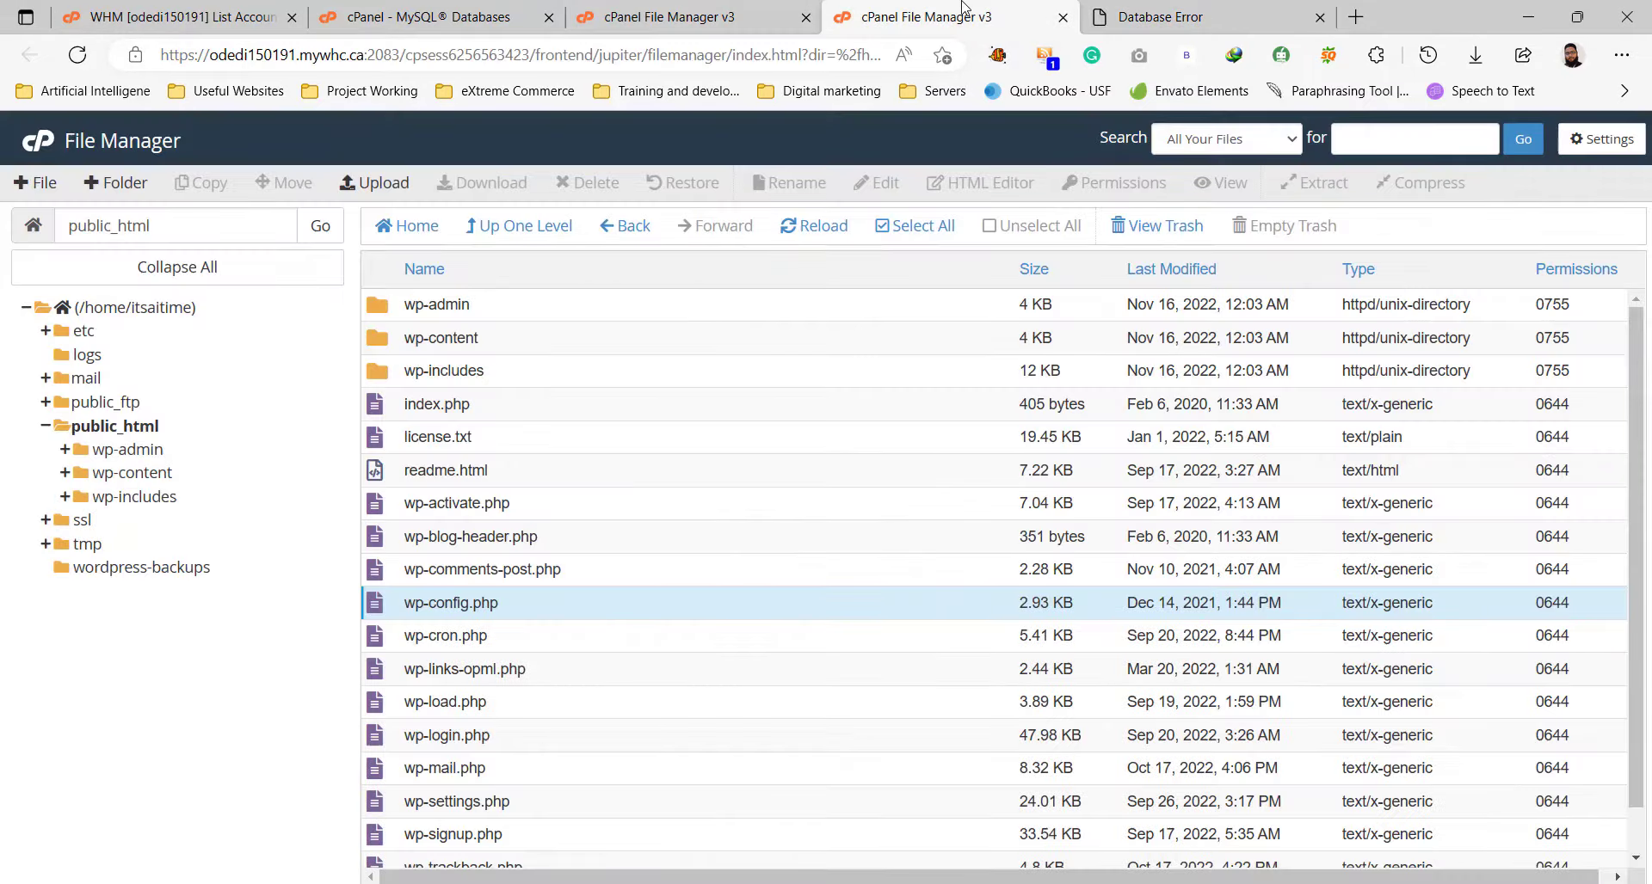
click(479, 10)
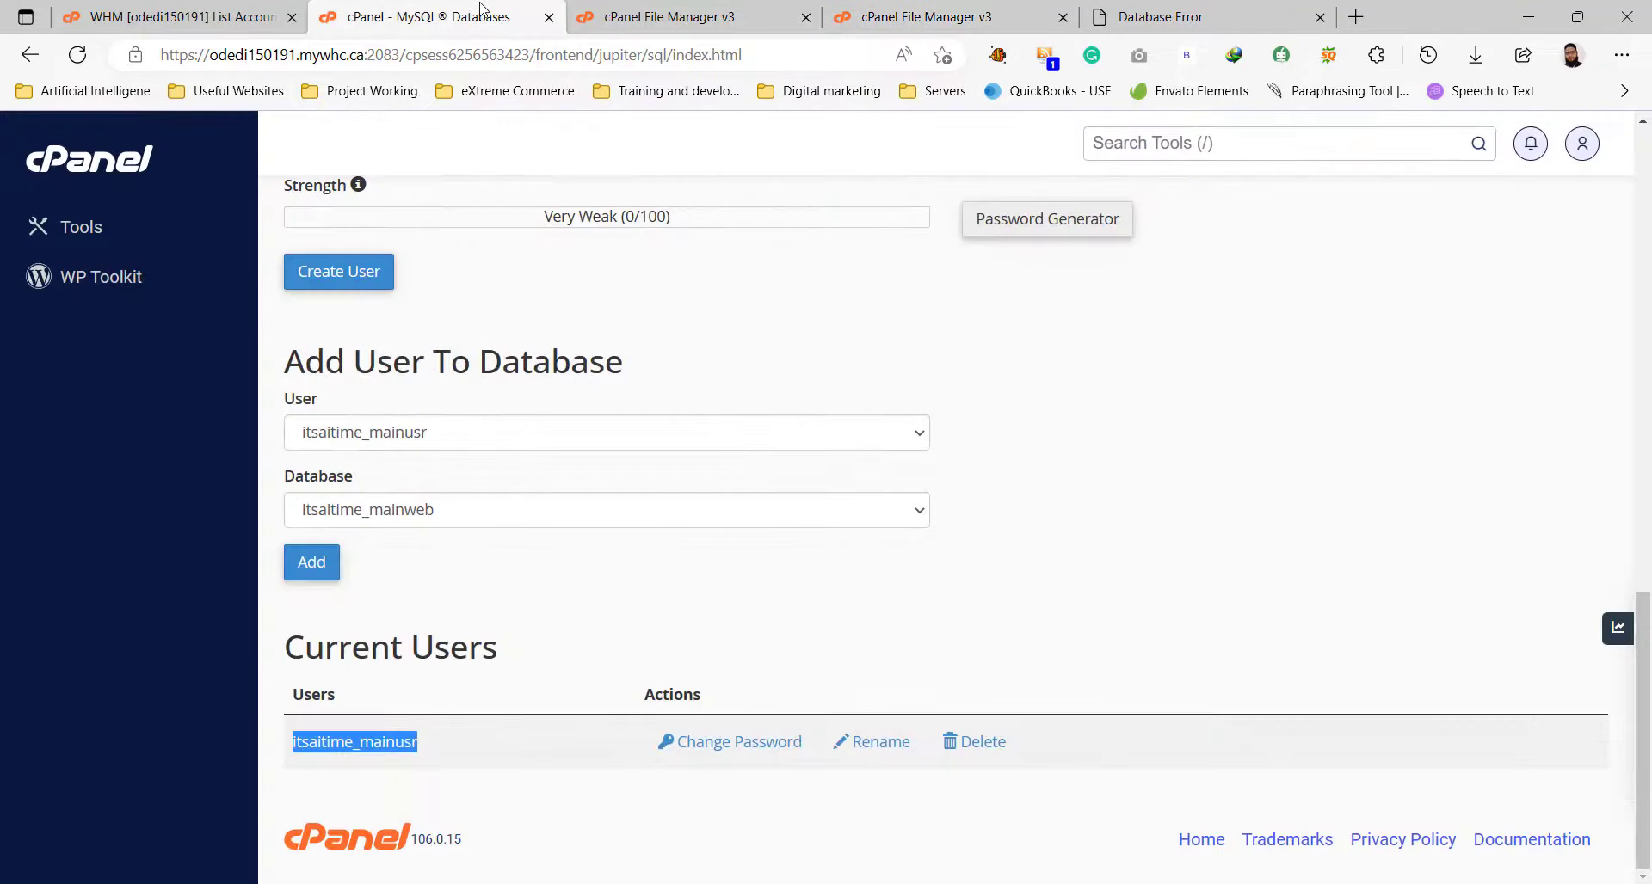
click(649, 560)
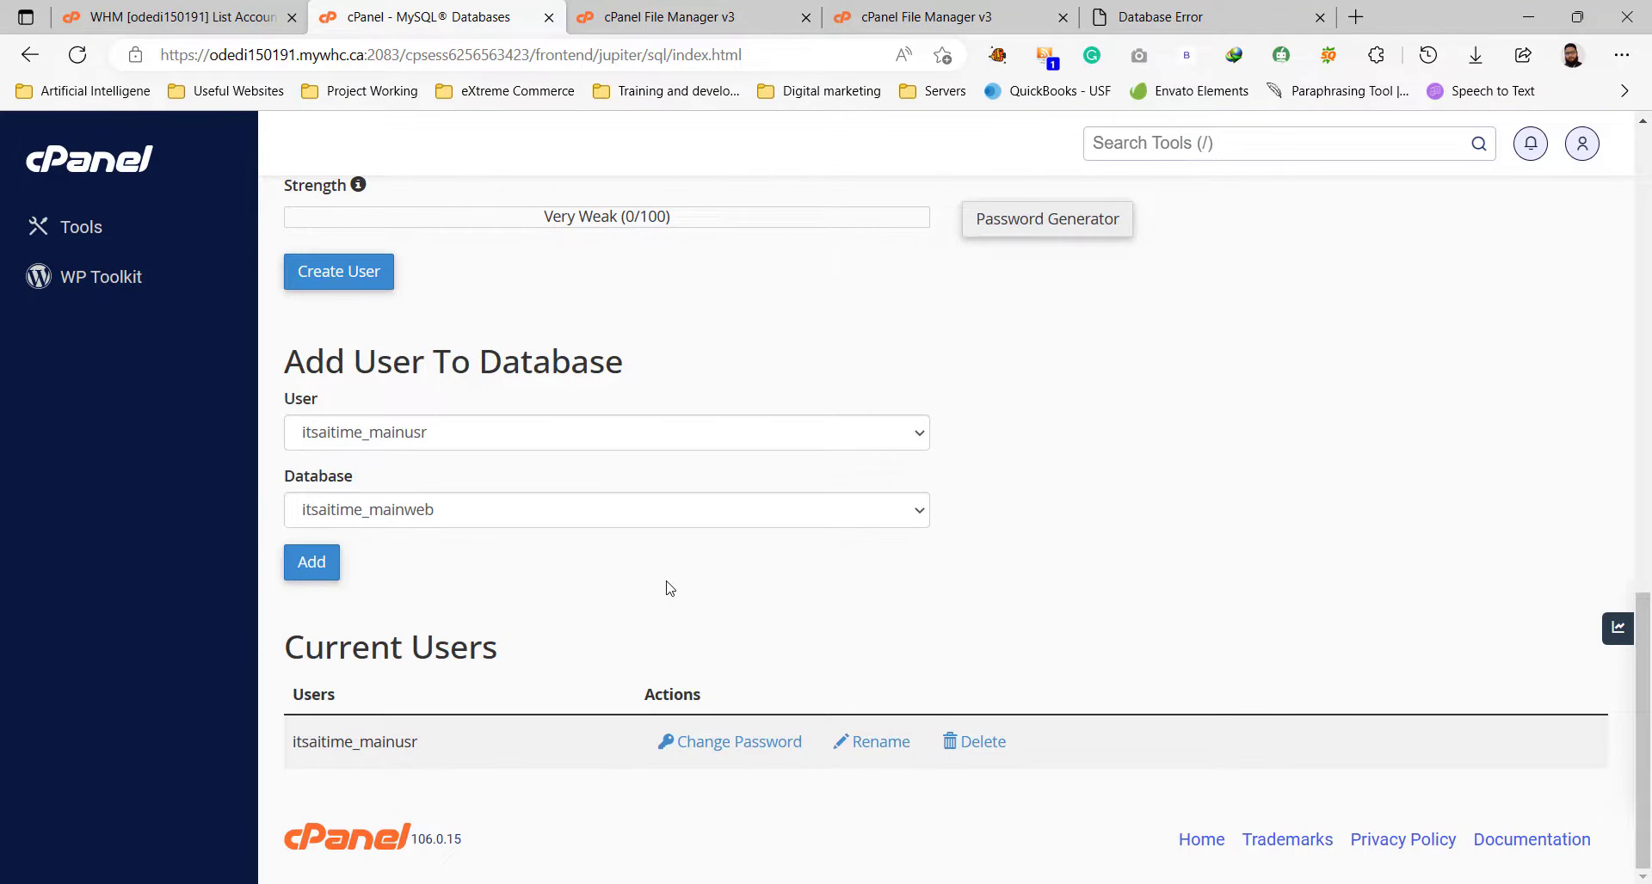
drag(289, 350, 676, 356)
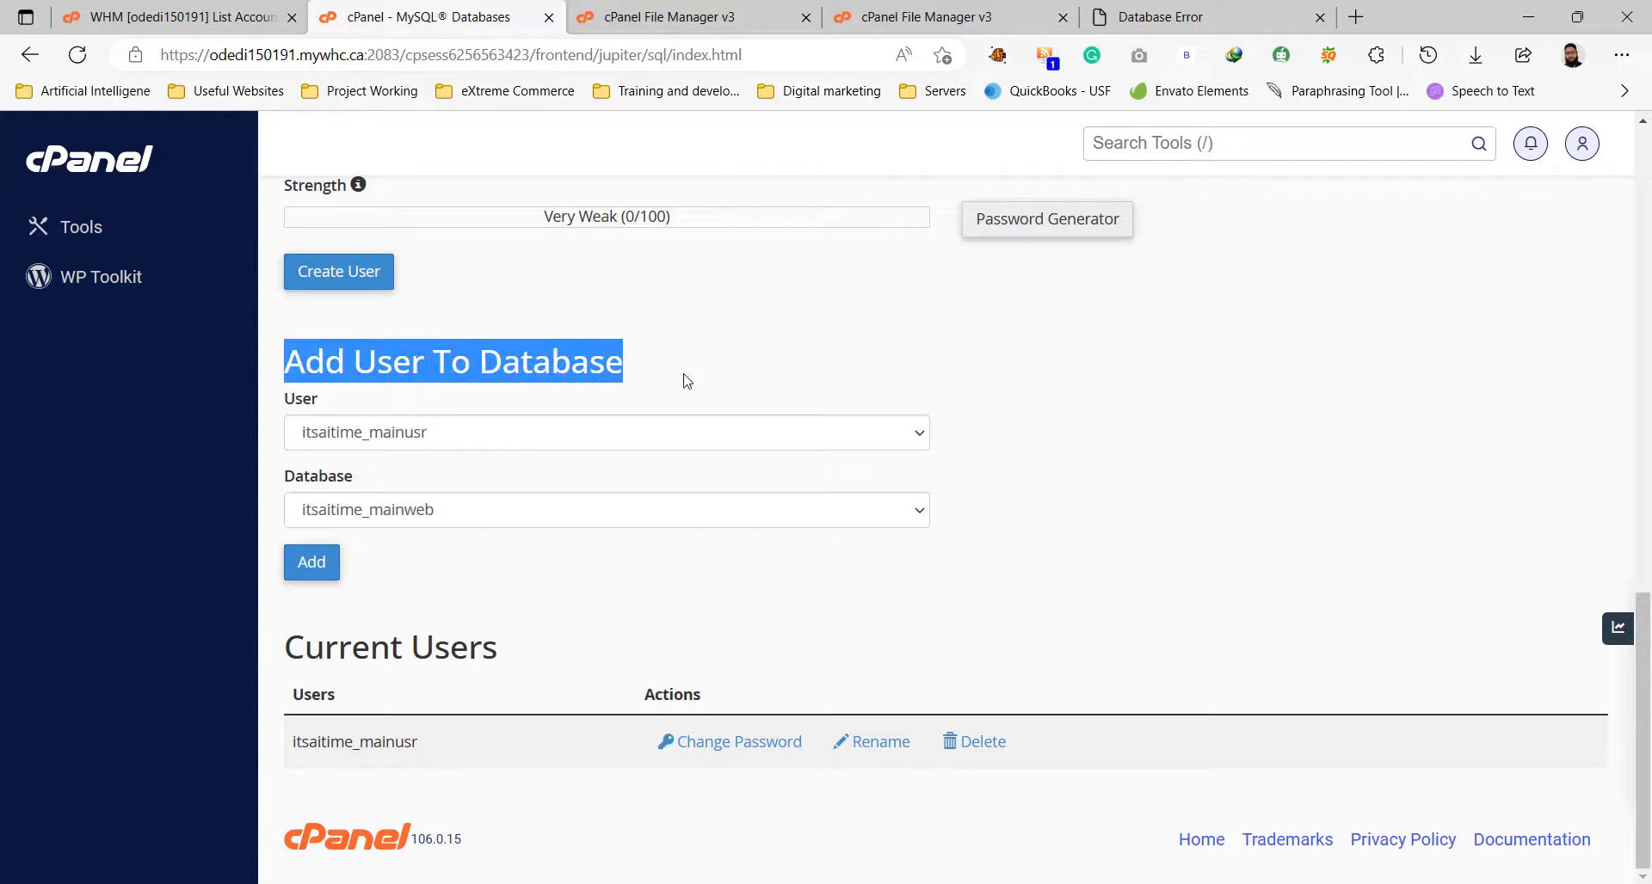
click(685, 378)
click(436, 439)
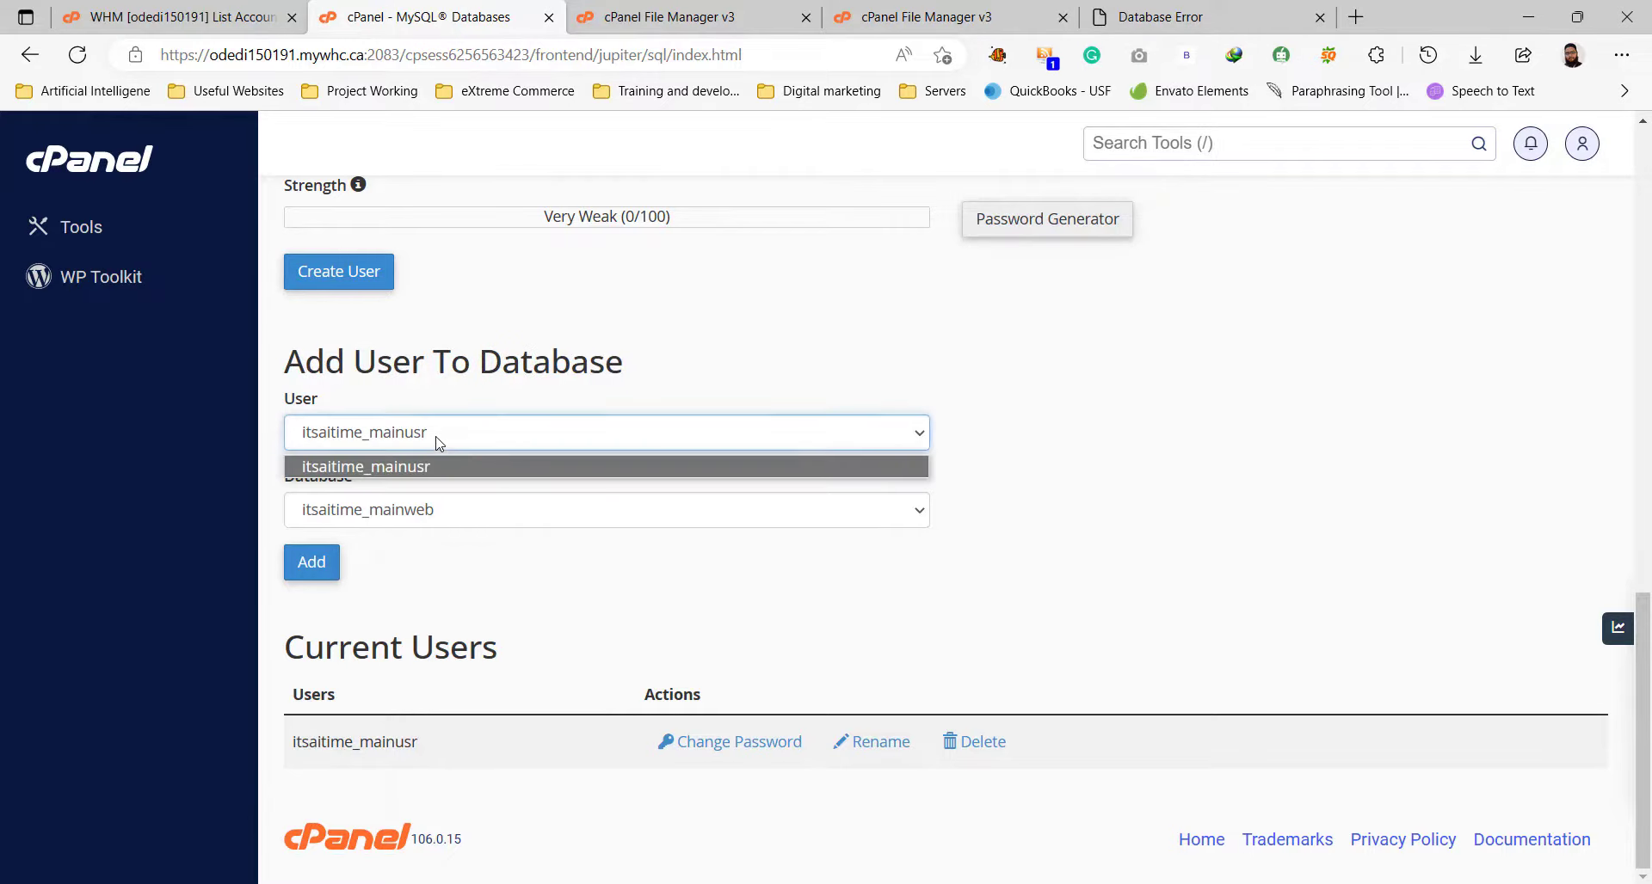
click(438, 476)
click(436, 513)
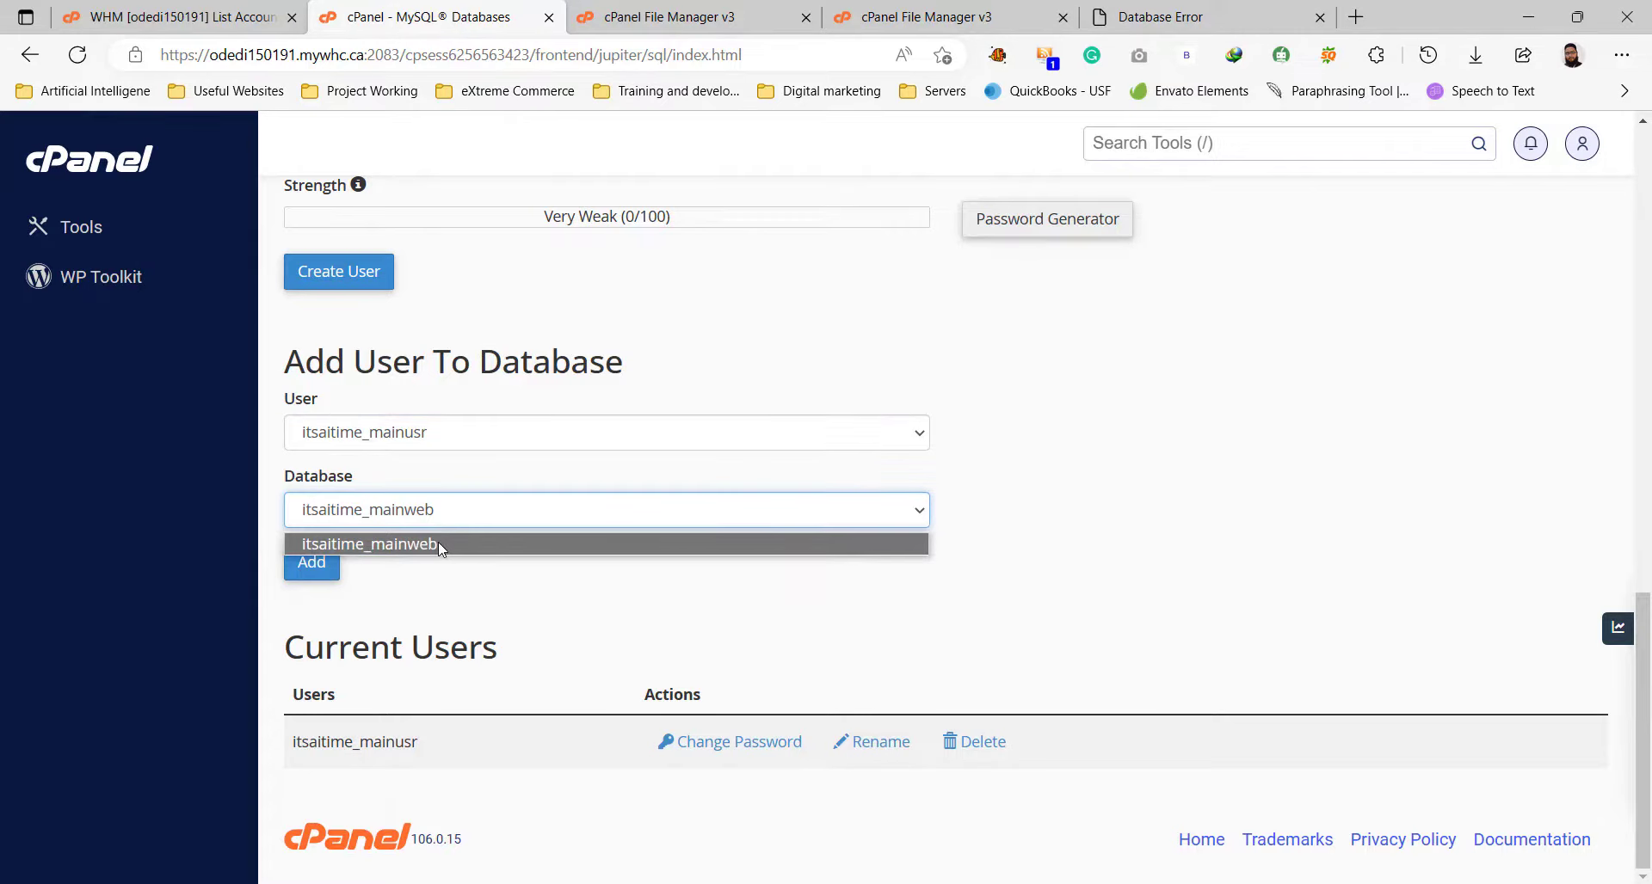
click(437, 542)
click(324, 568)
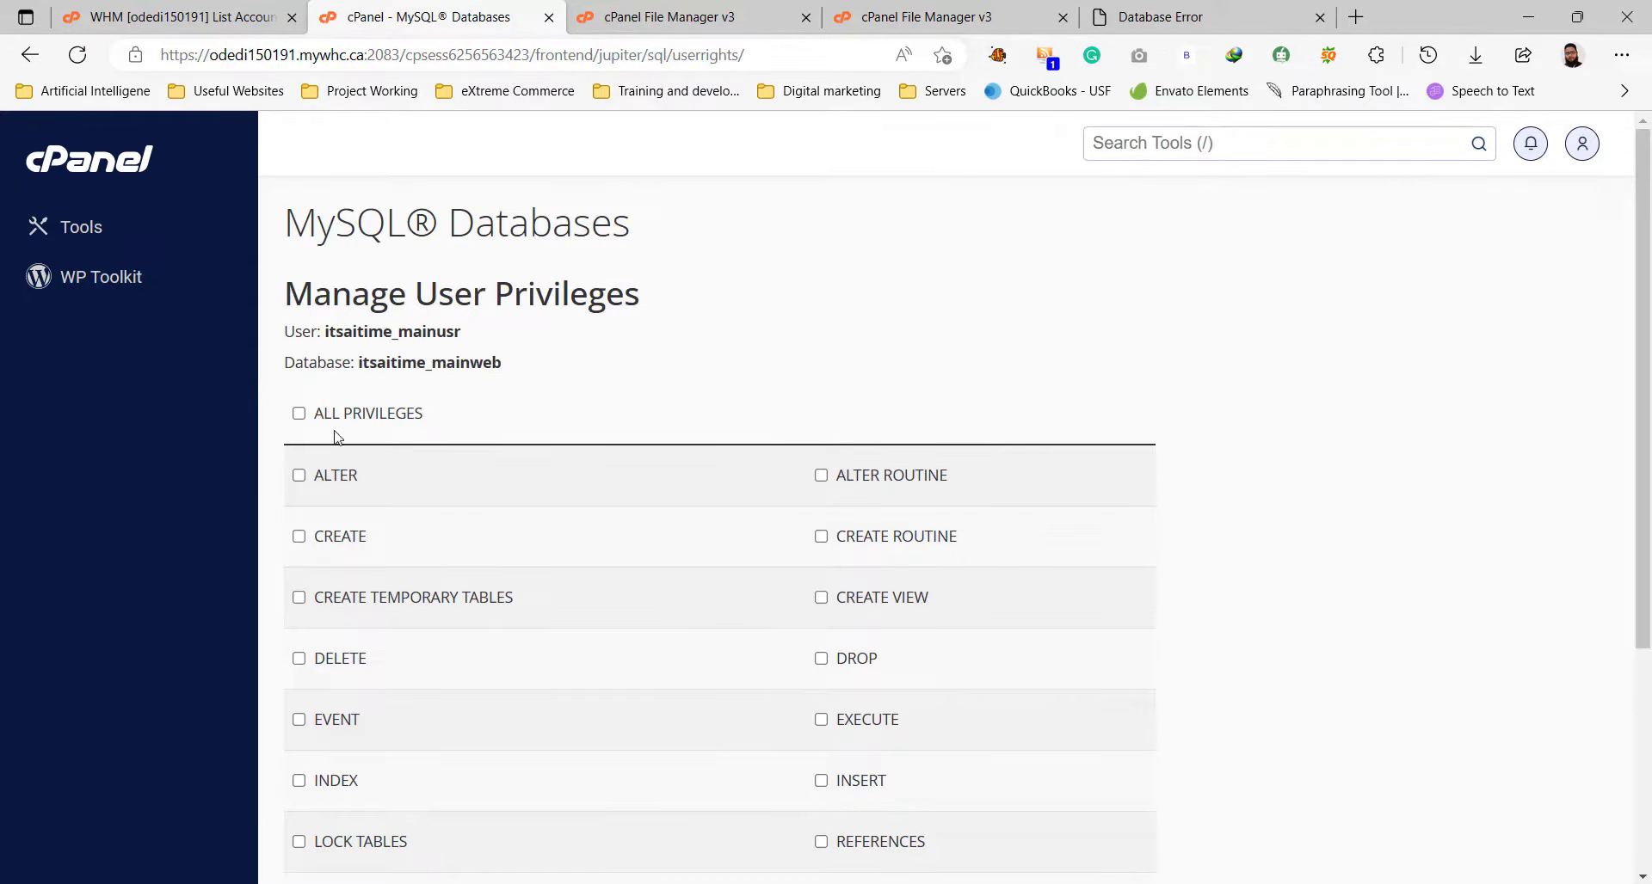
Grant the user ALL PRIVILEGES and apply with Make Changes.
drag(428, 417, 319, 422)
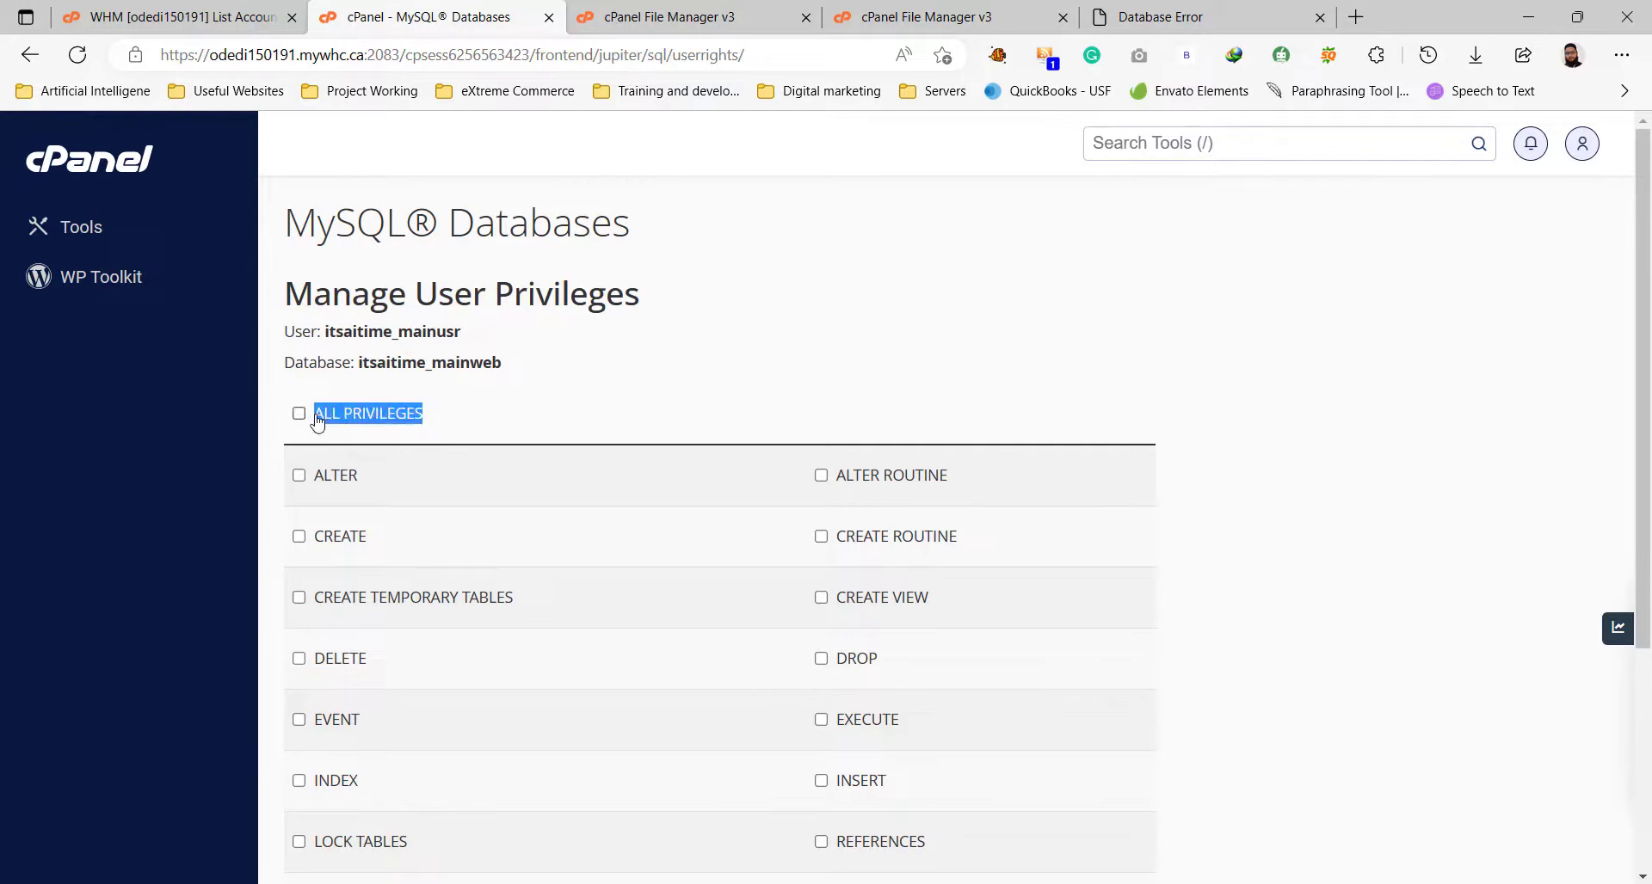
click(298, 413)
click(568, 421)
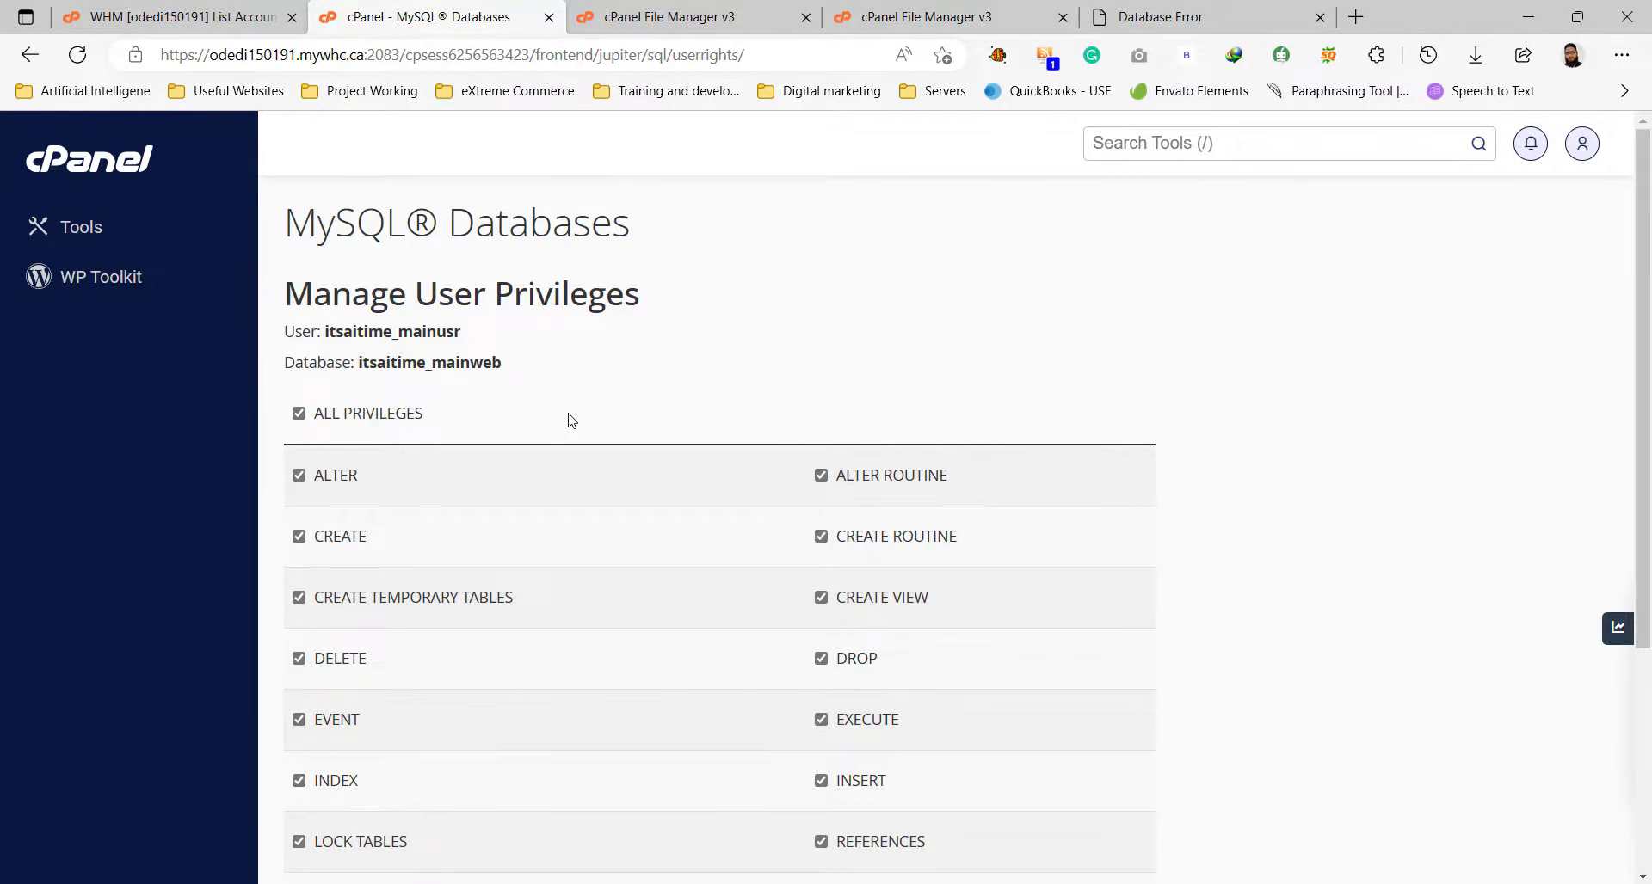
scroll(568, 421, down, 4)
click(335, 714)
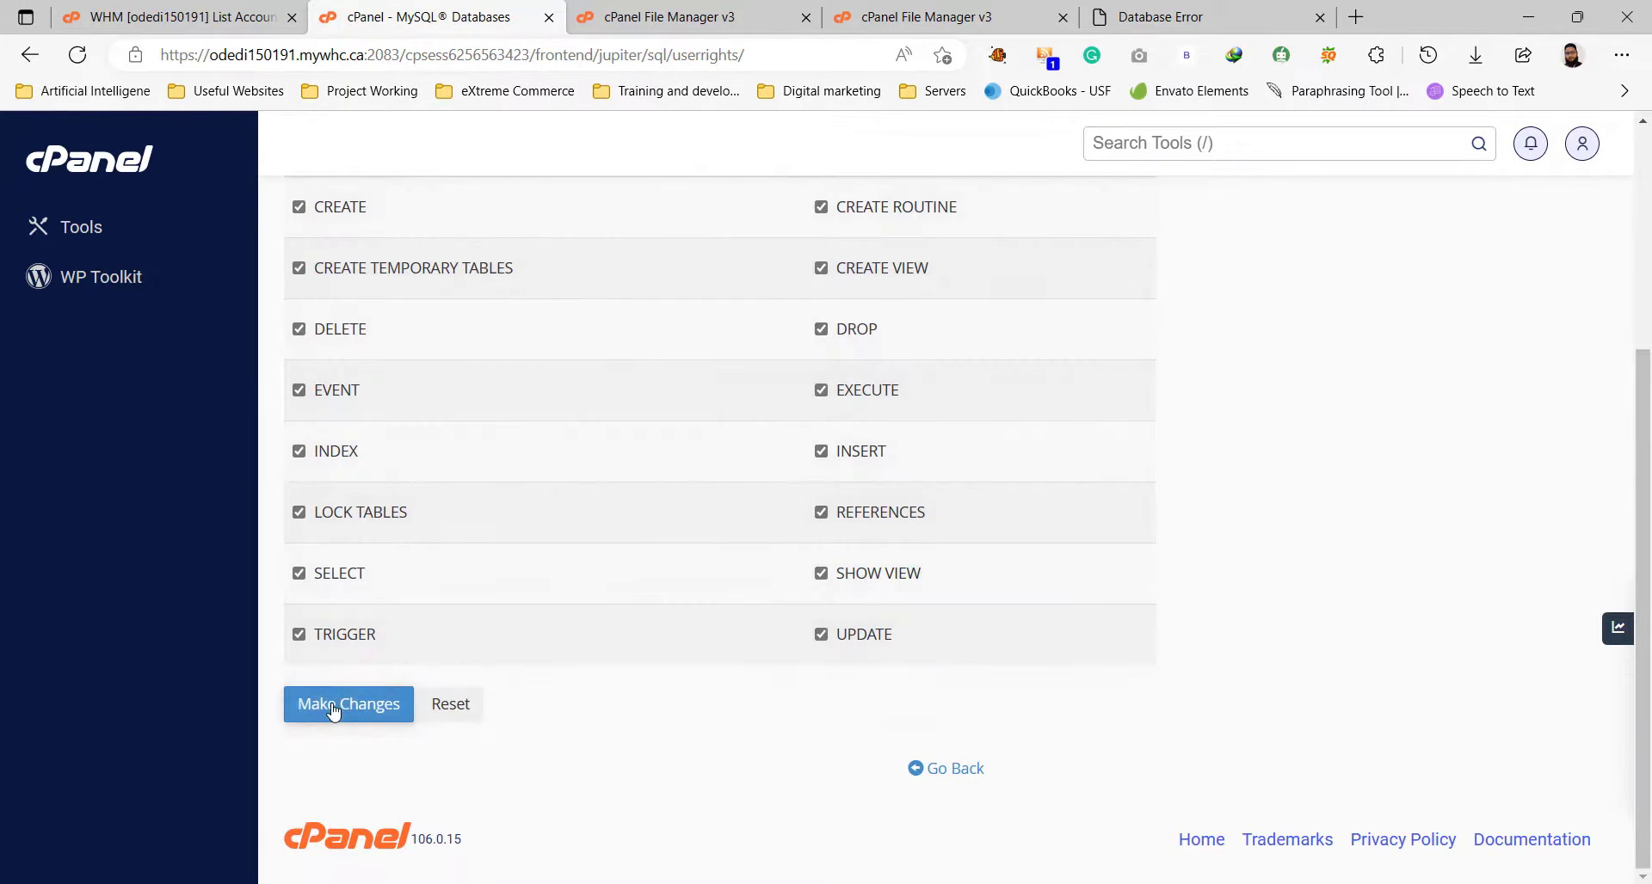
Reload the site and continue installation in English (United States).
click(1157, 15)
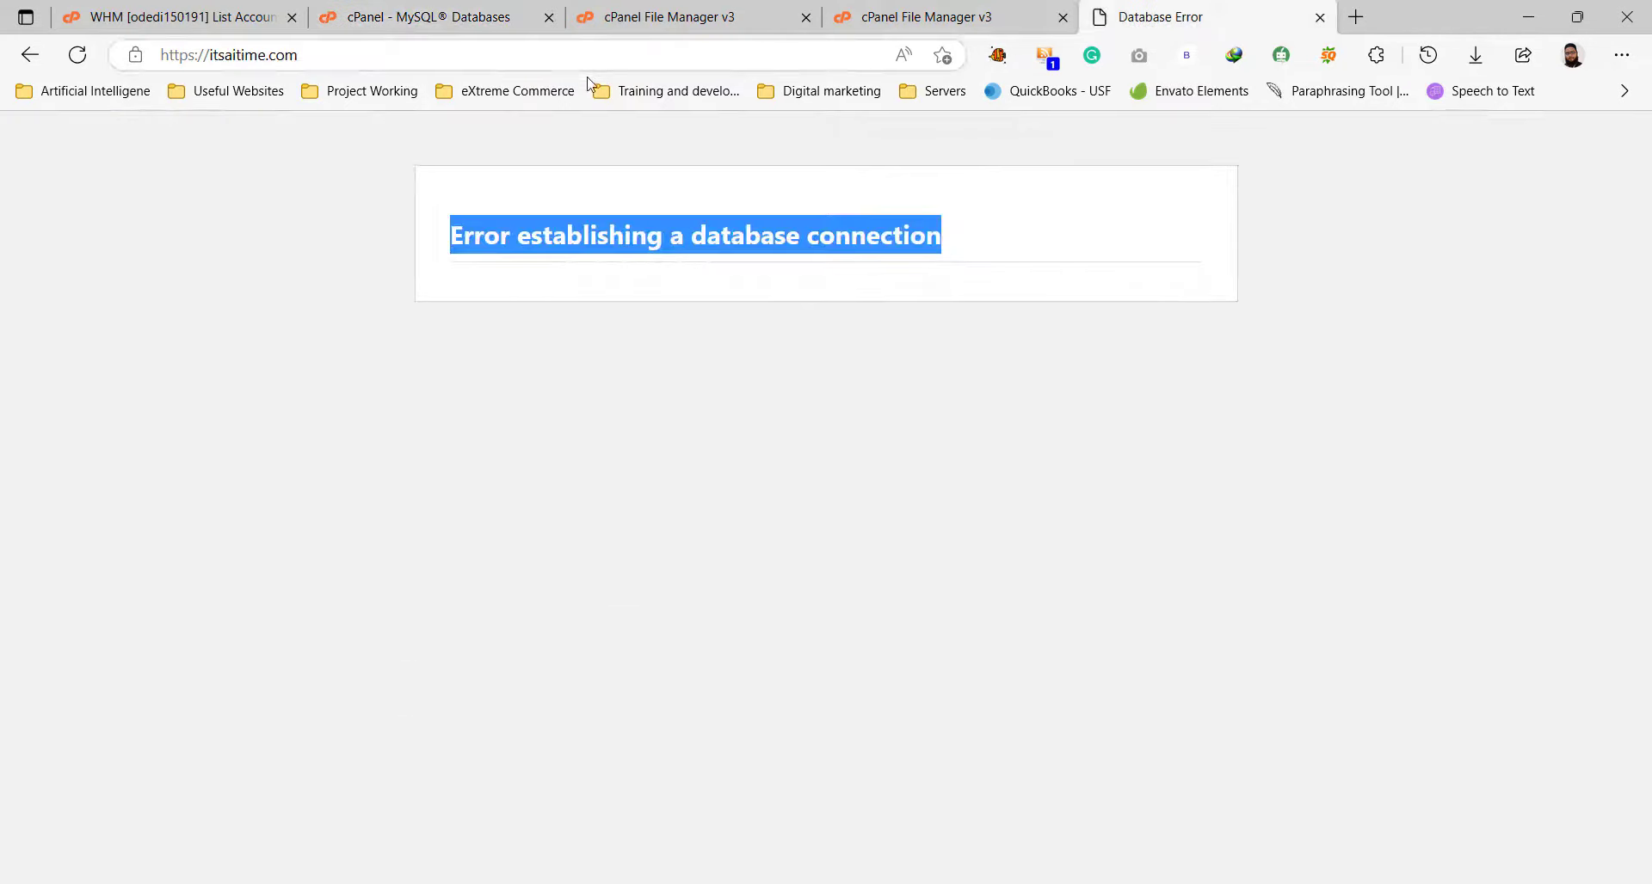
click(78, 55)
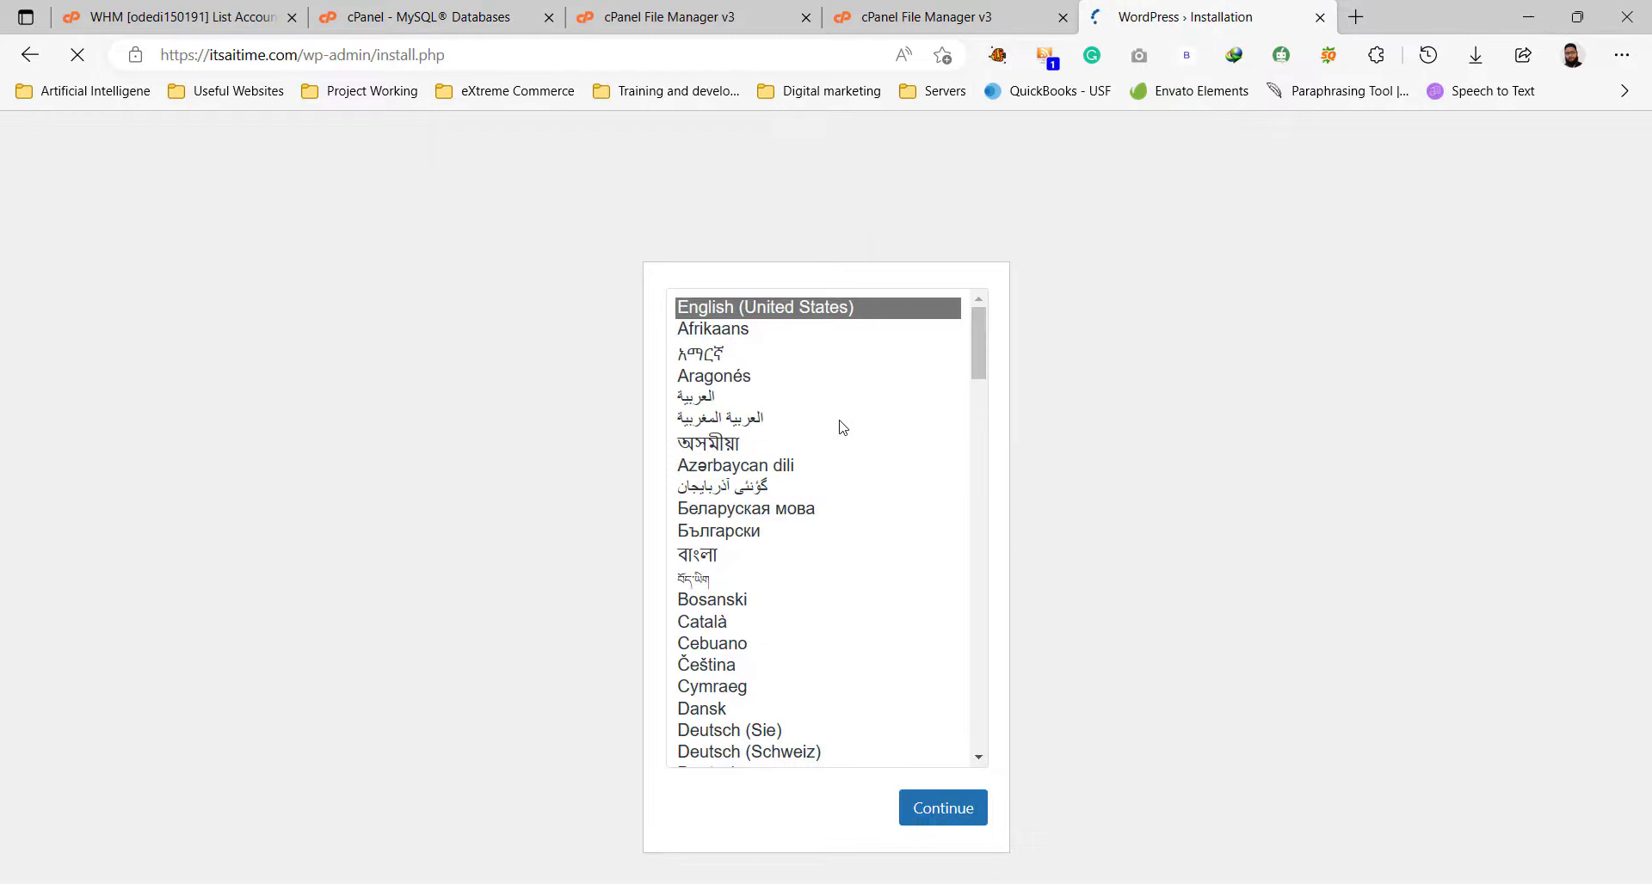
click(944, 808)
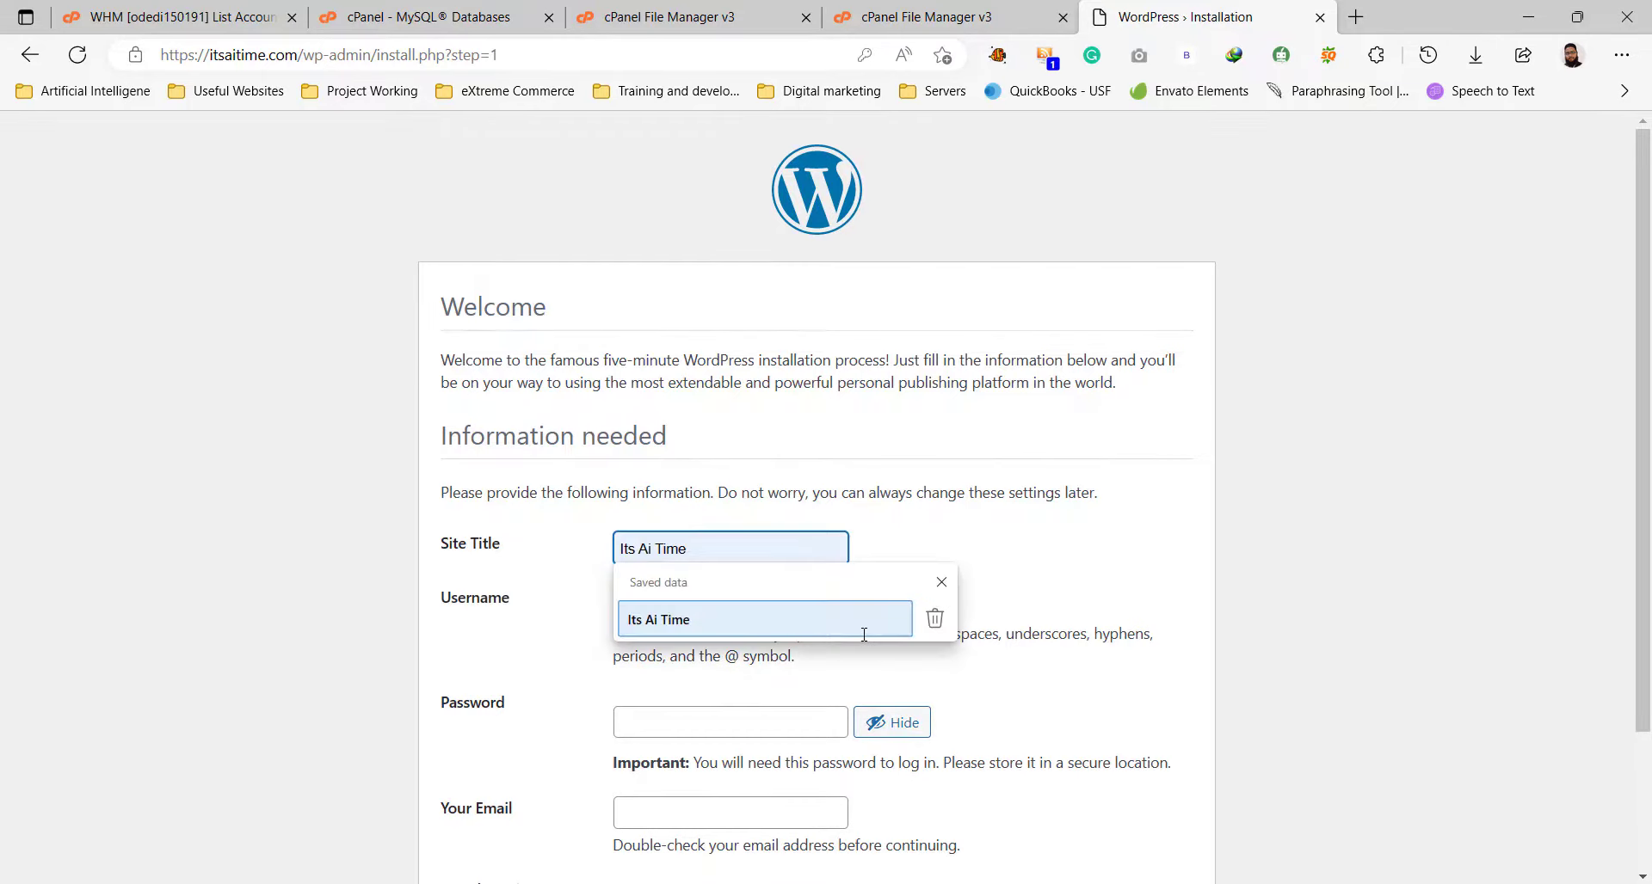
Enter site title 'Its Ai Time', an admin username and a password, confirming weak-password use.
click(864, 635)
key(Tab)
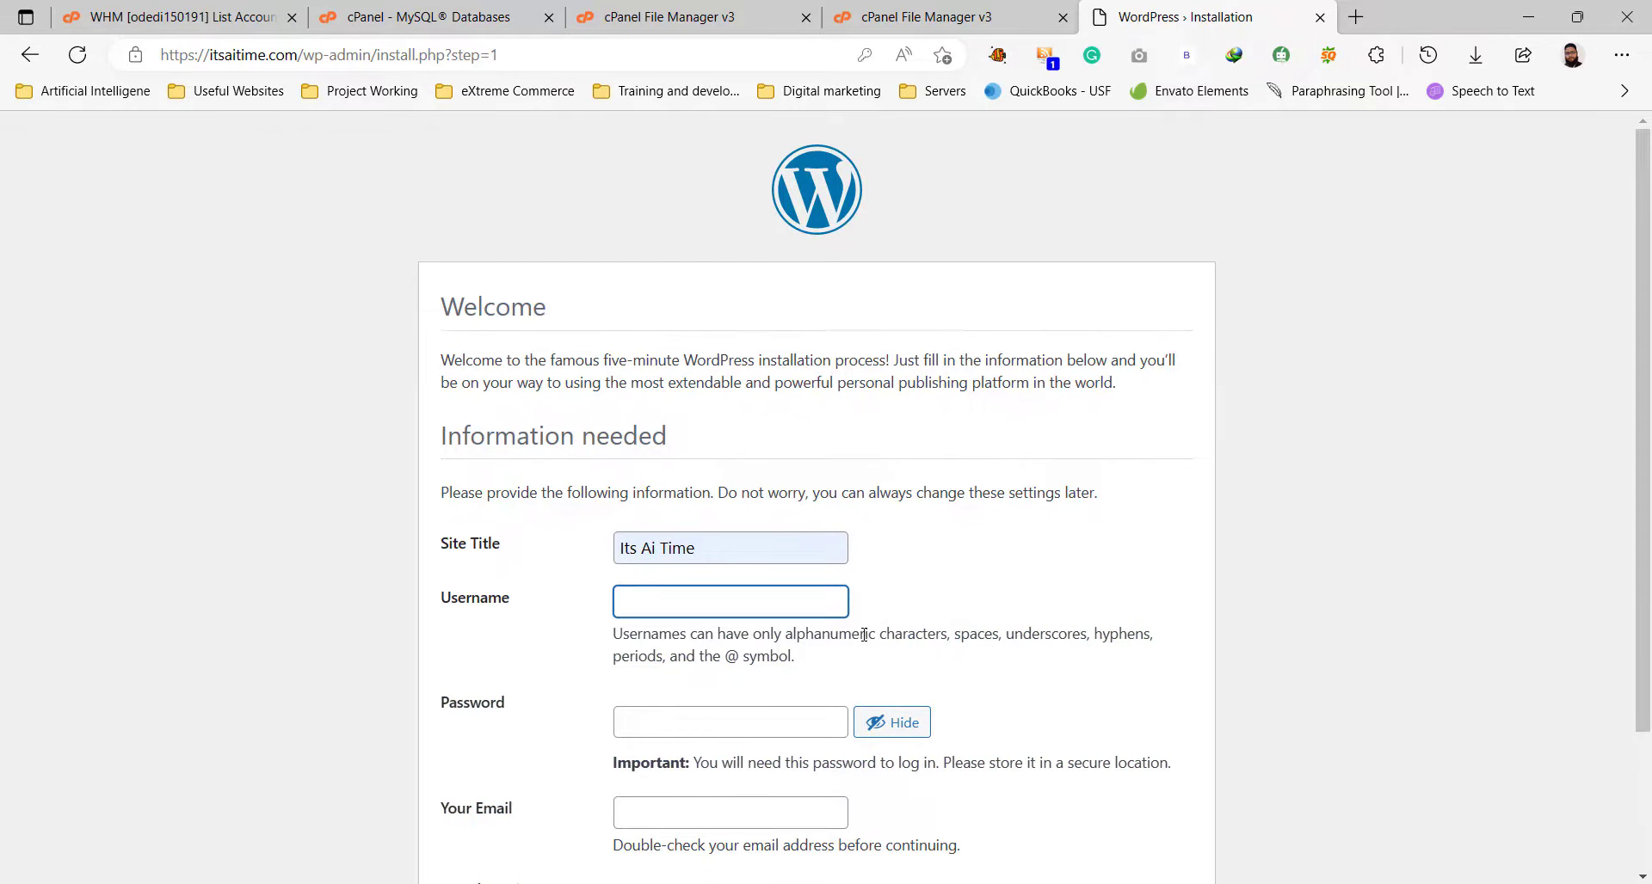
text(abcusm)
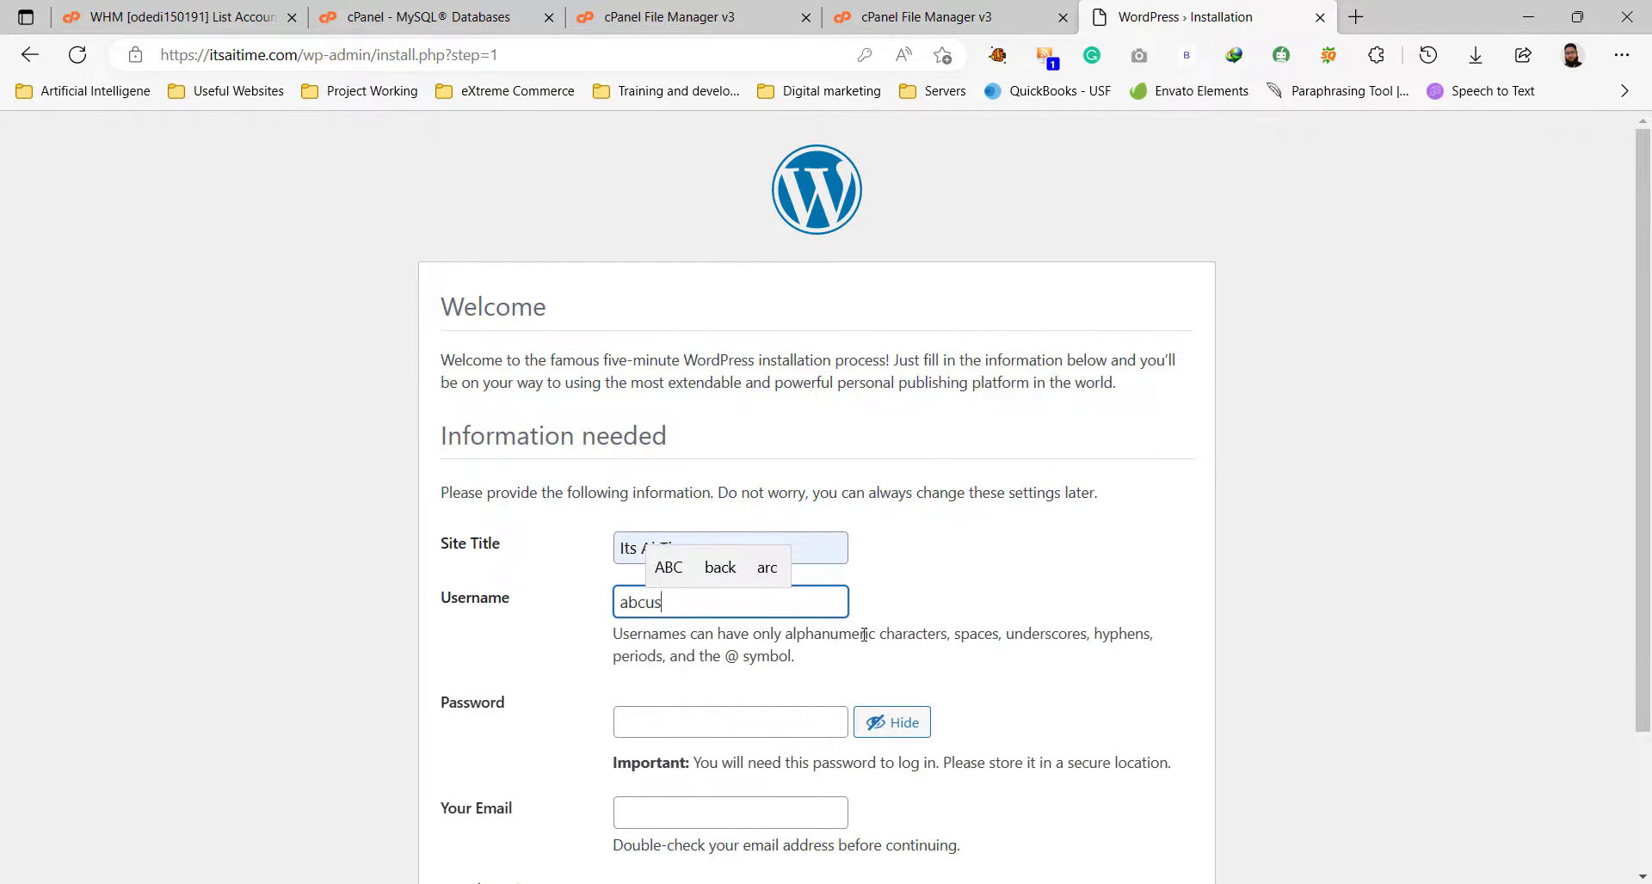
key(Tab)
text(a)
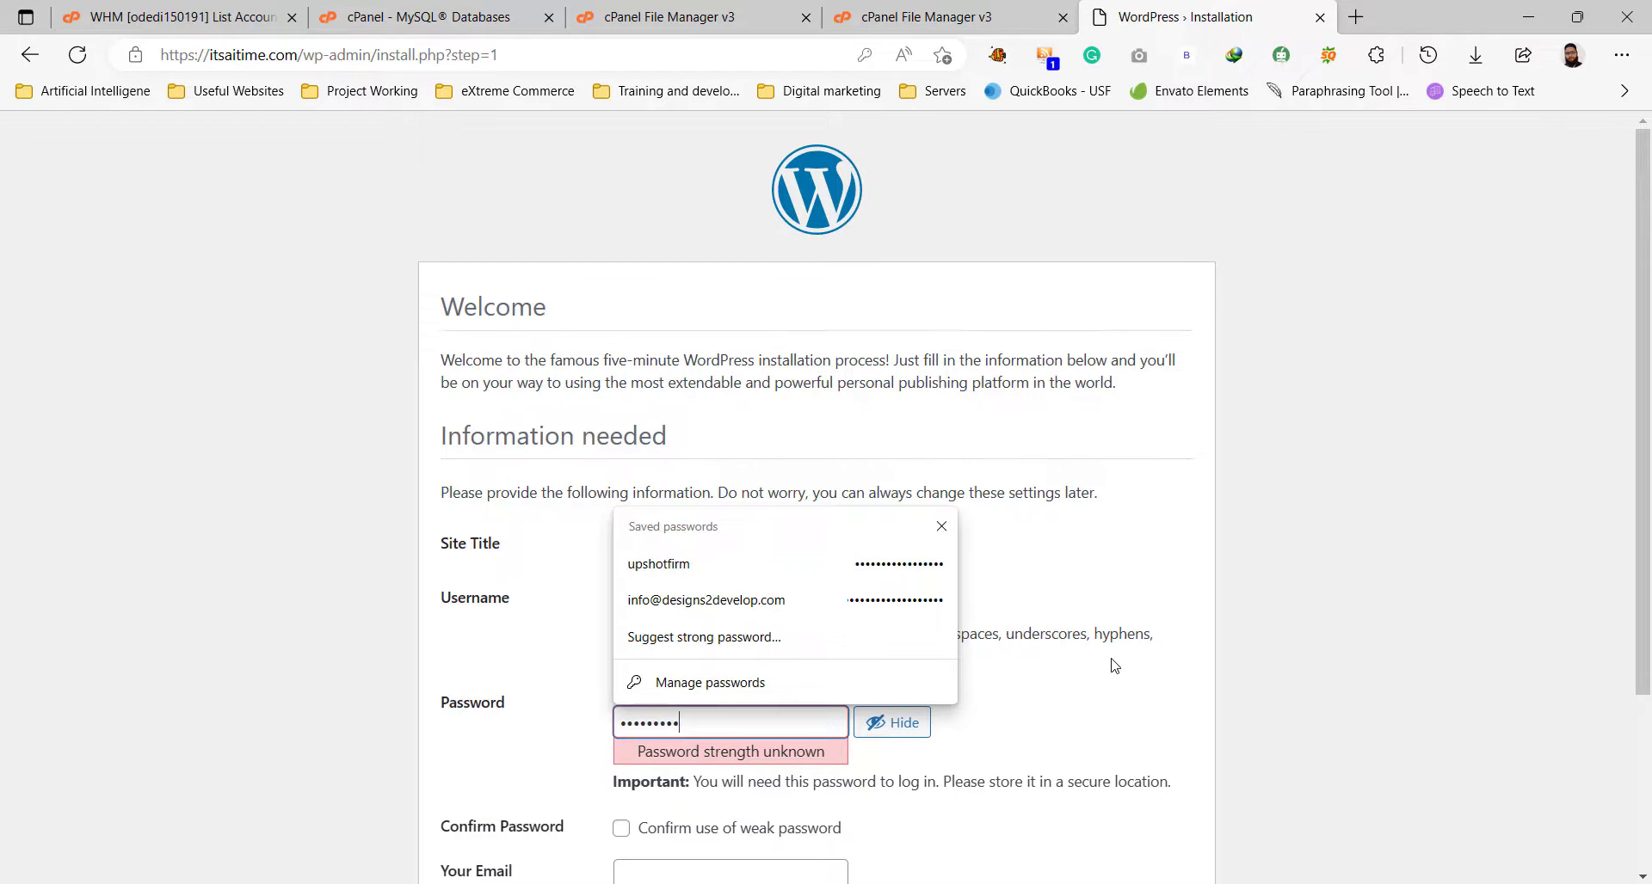
scroll(1114, 666, down, 3)
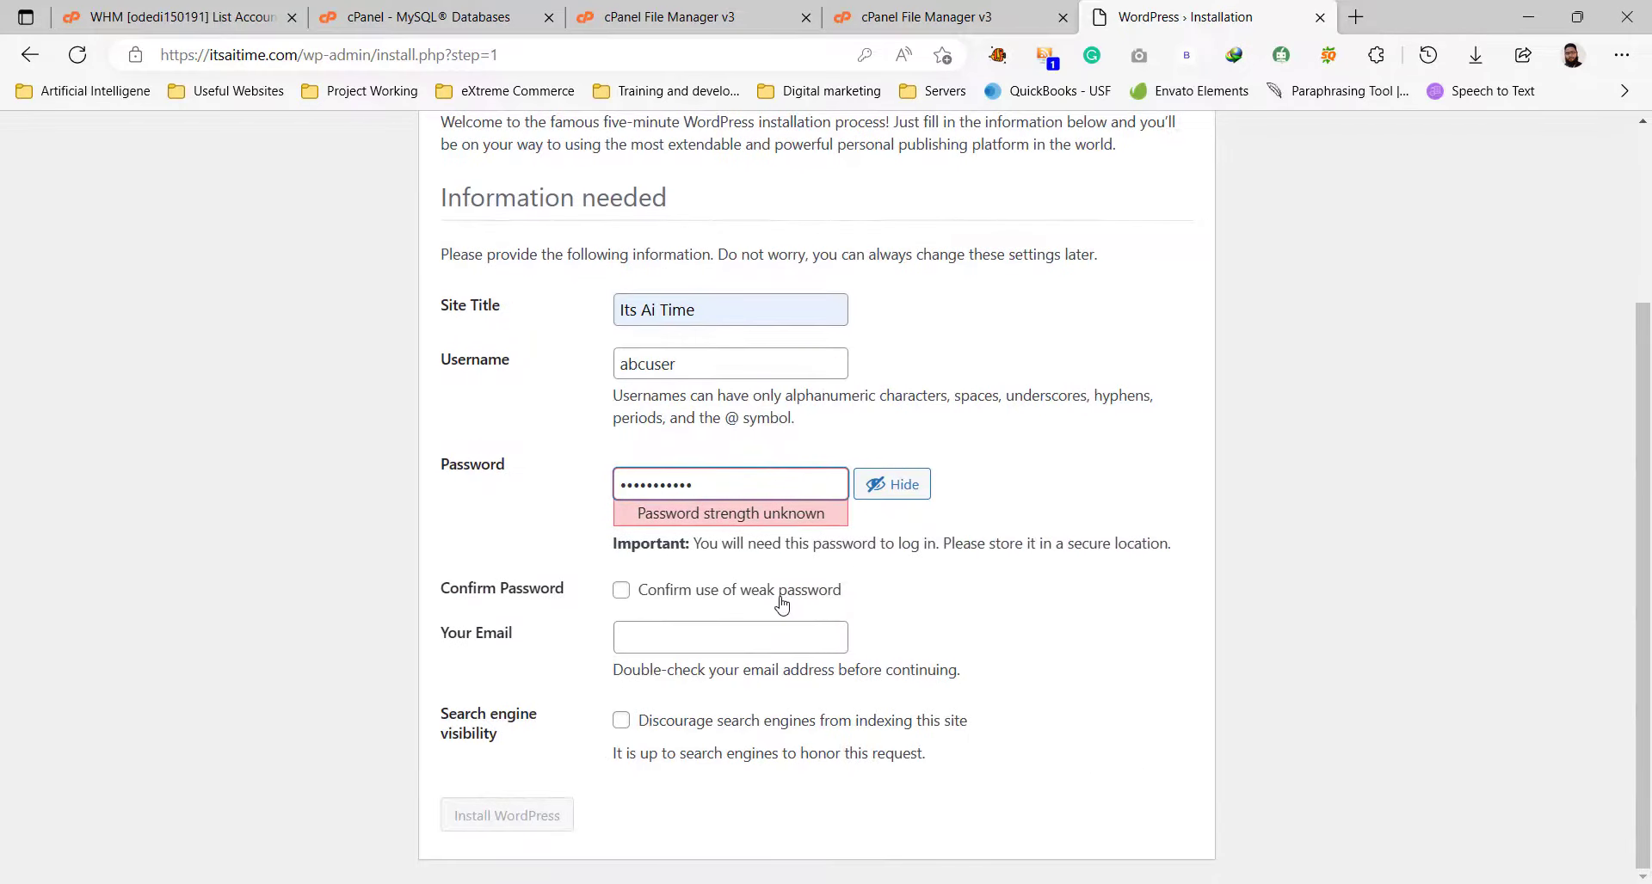
click(778, 603)
Fill in the admin e-mail address, install WordPress, and go to the login page.
click(641, 638)
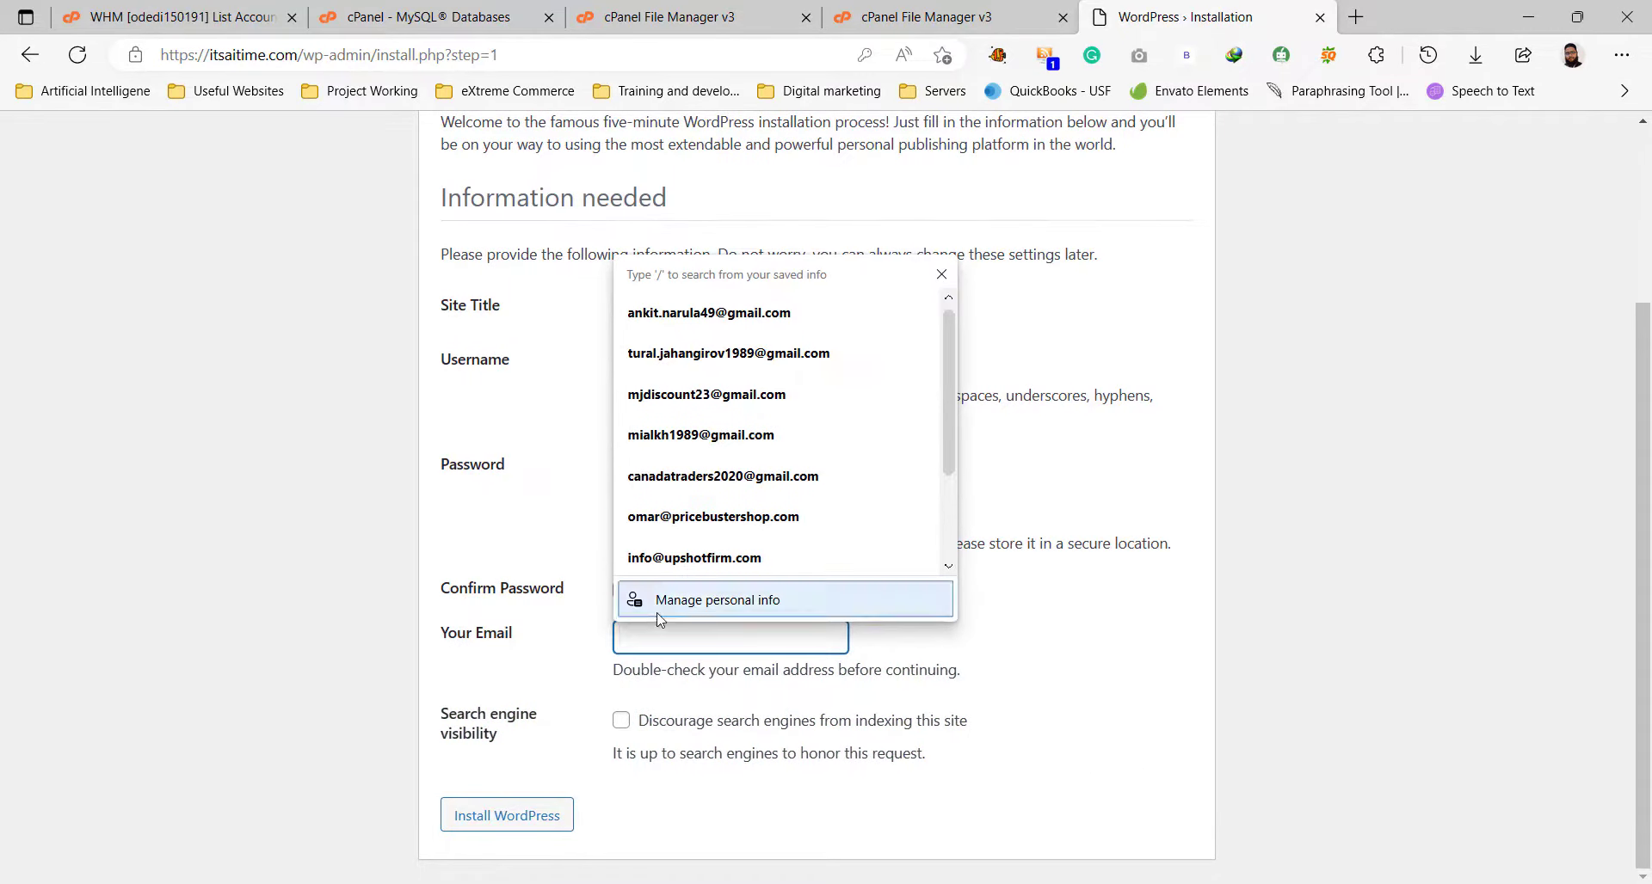
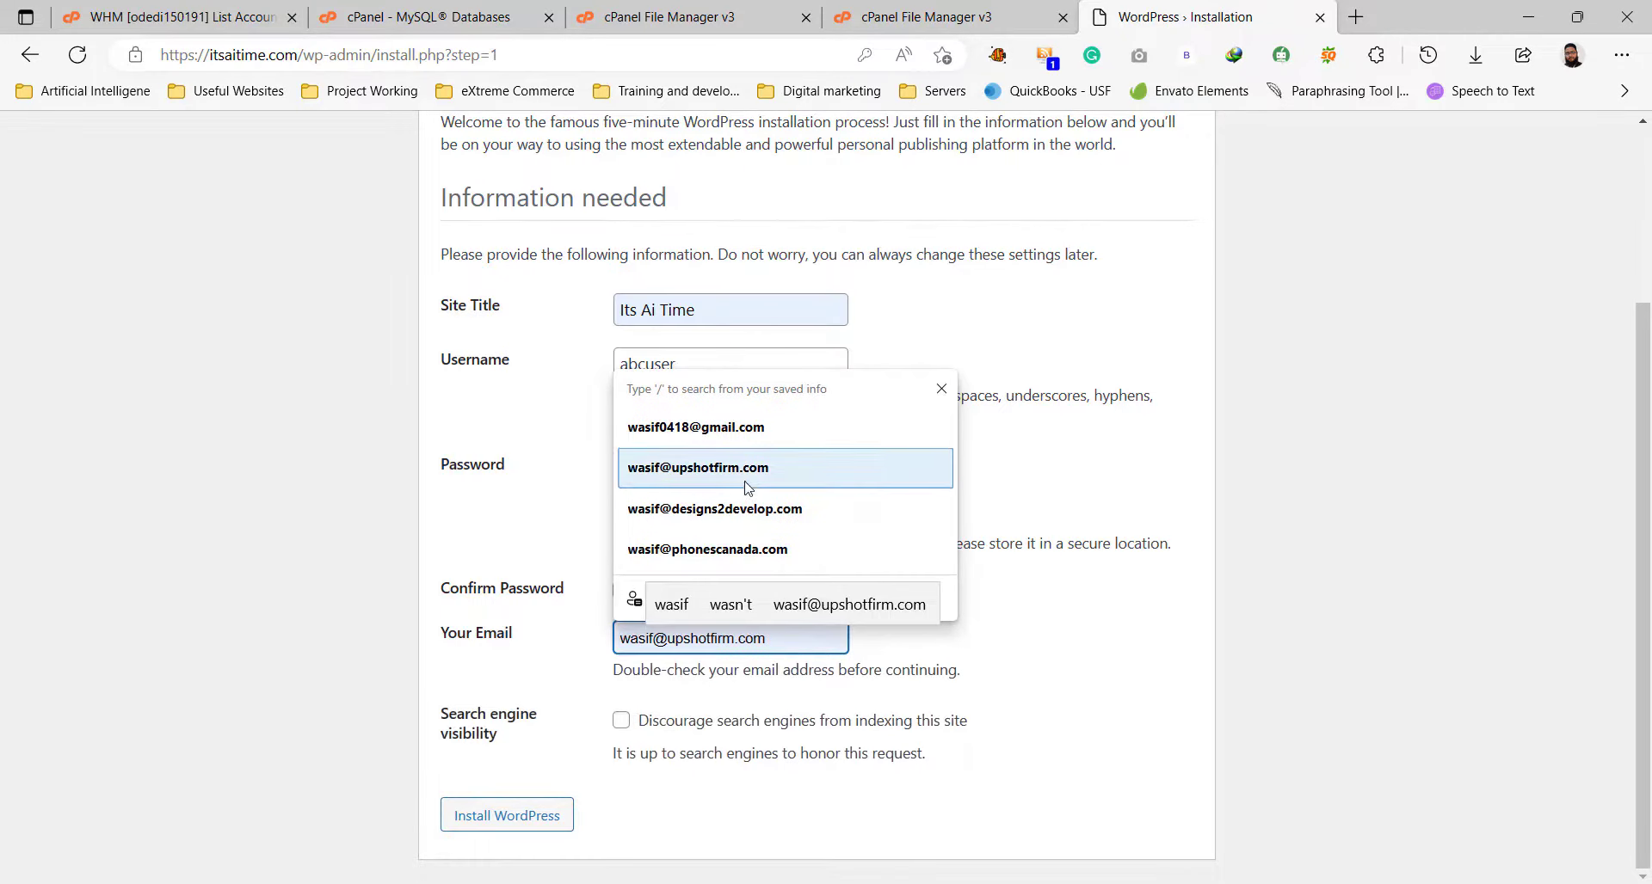
click(714, 467)
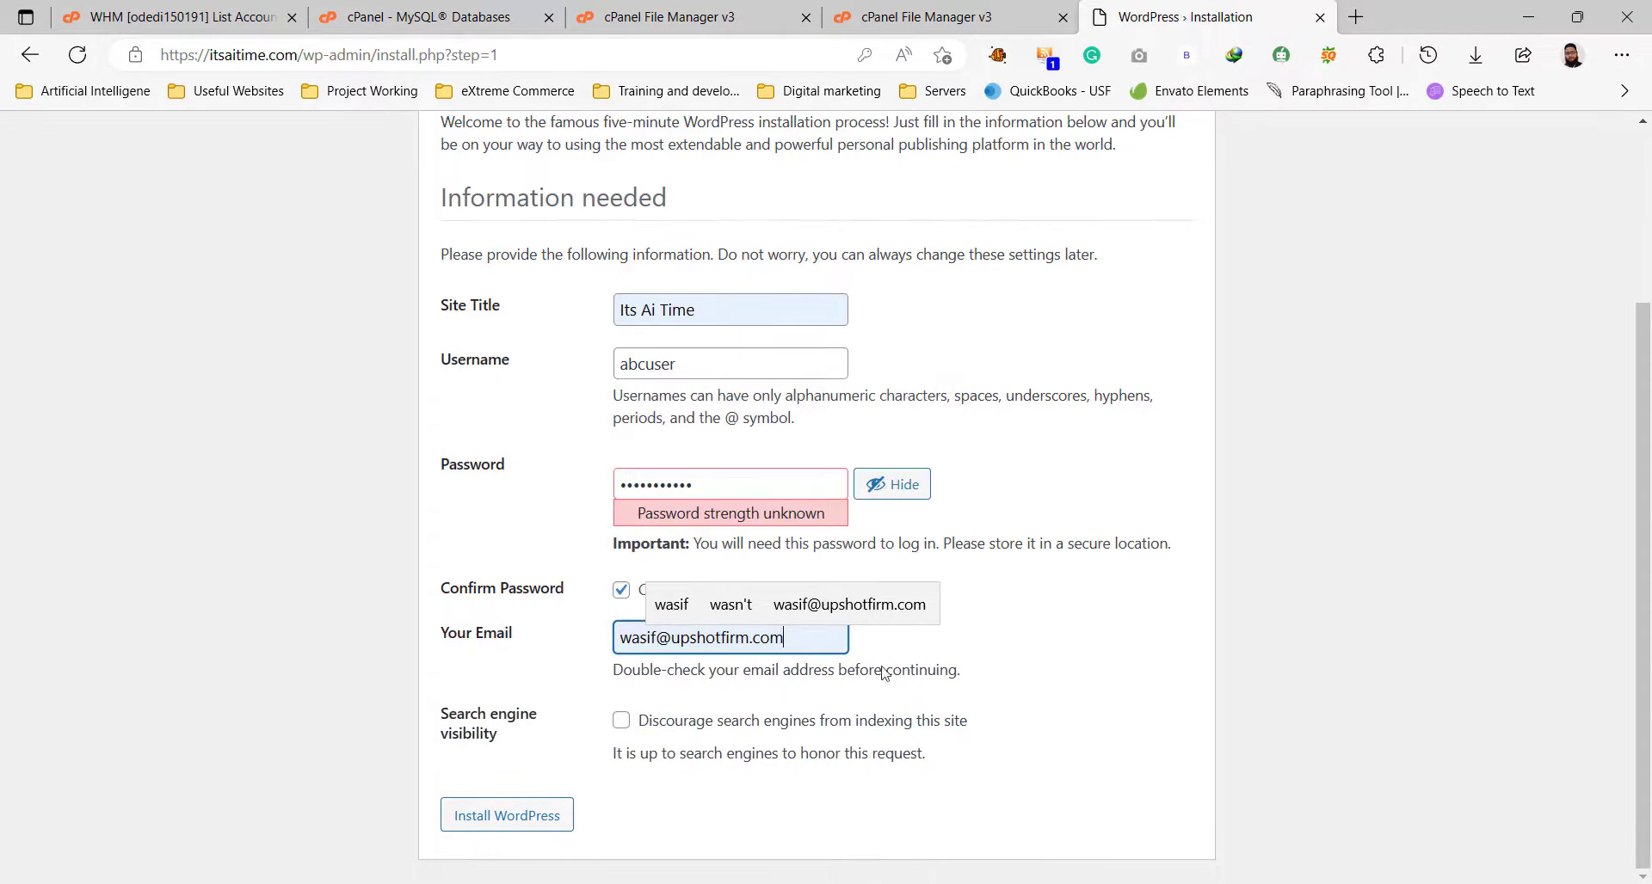
click(718, 742)
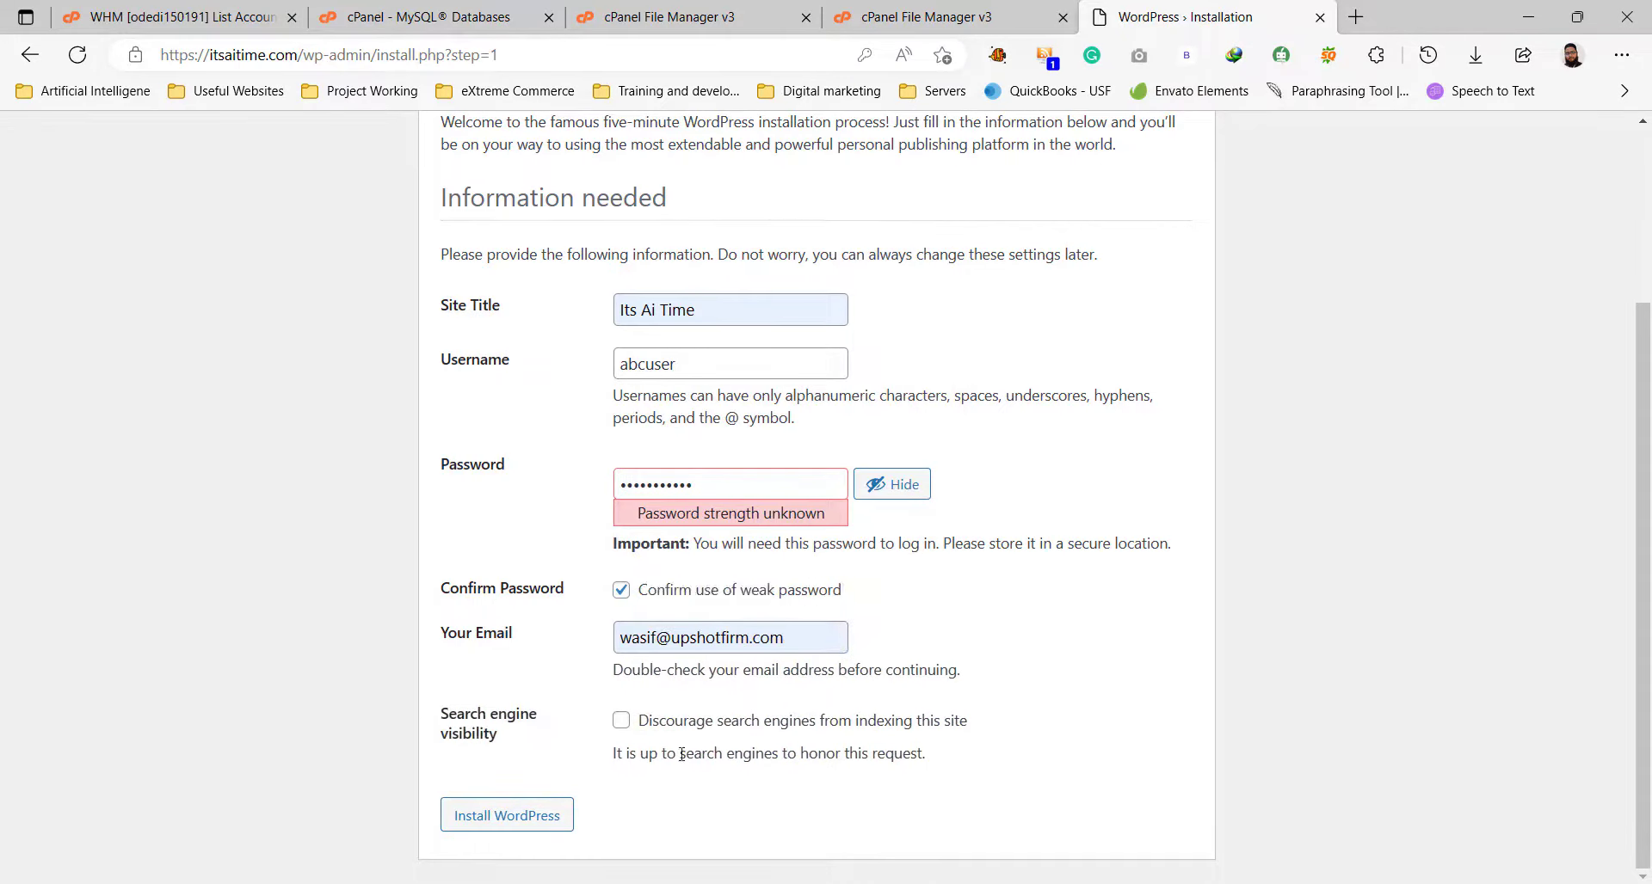
click(535, 825)
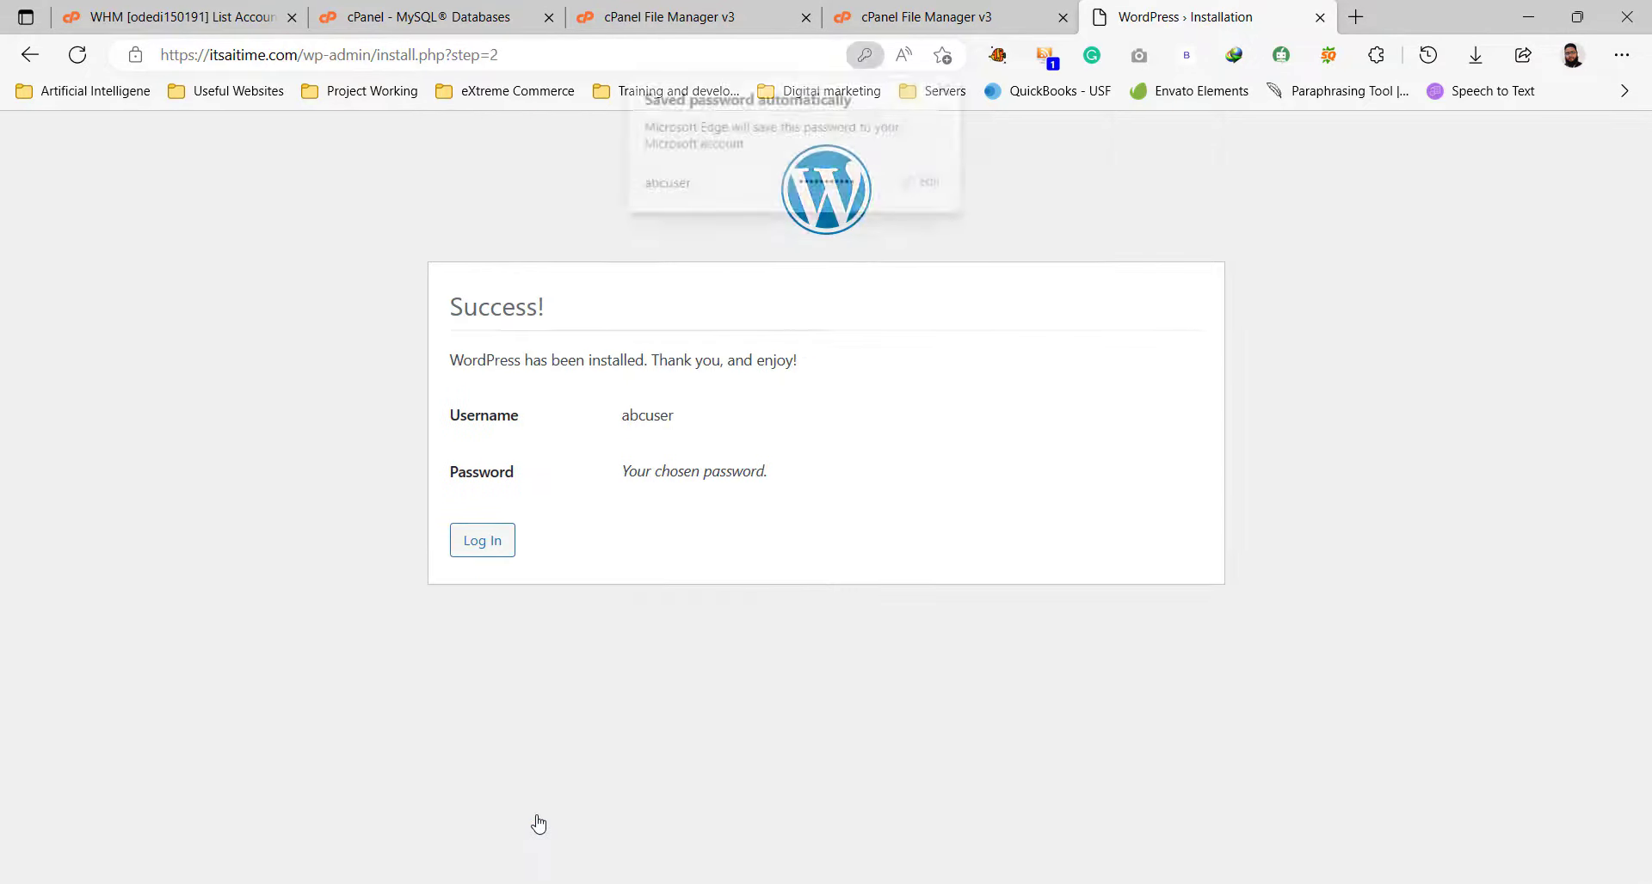
click(479, 541)
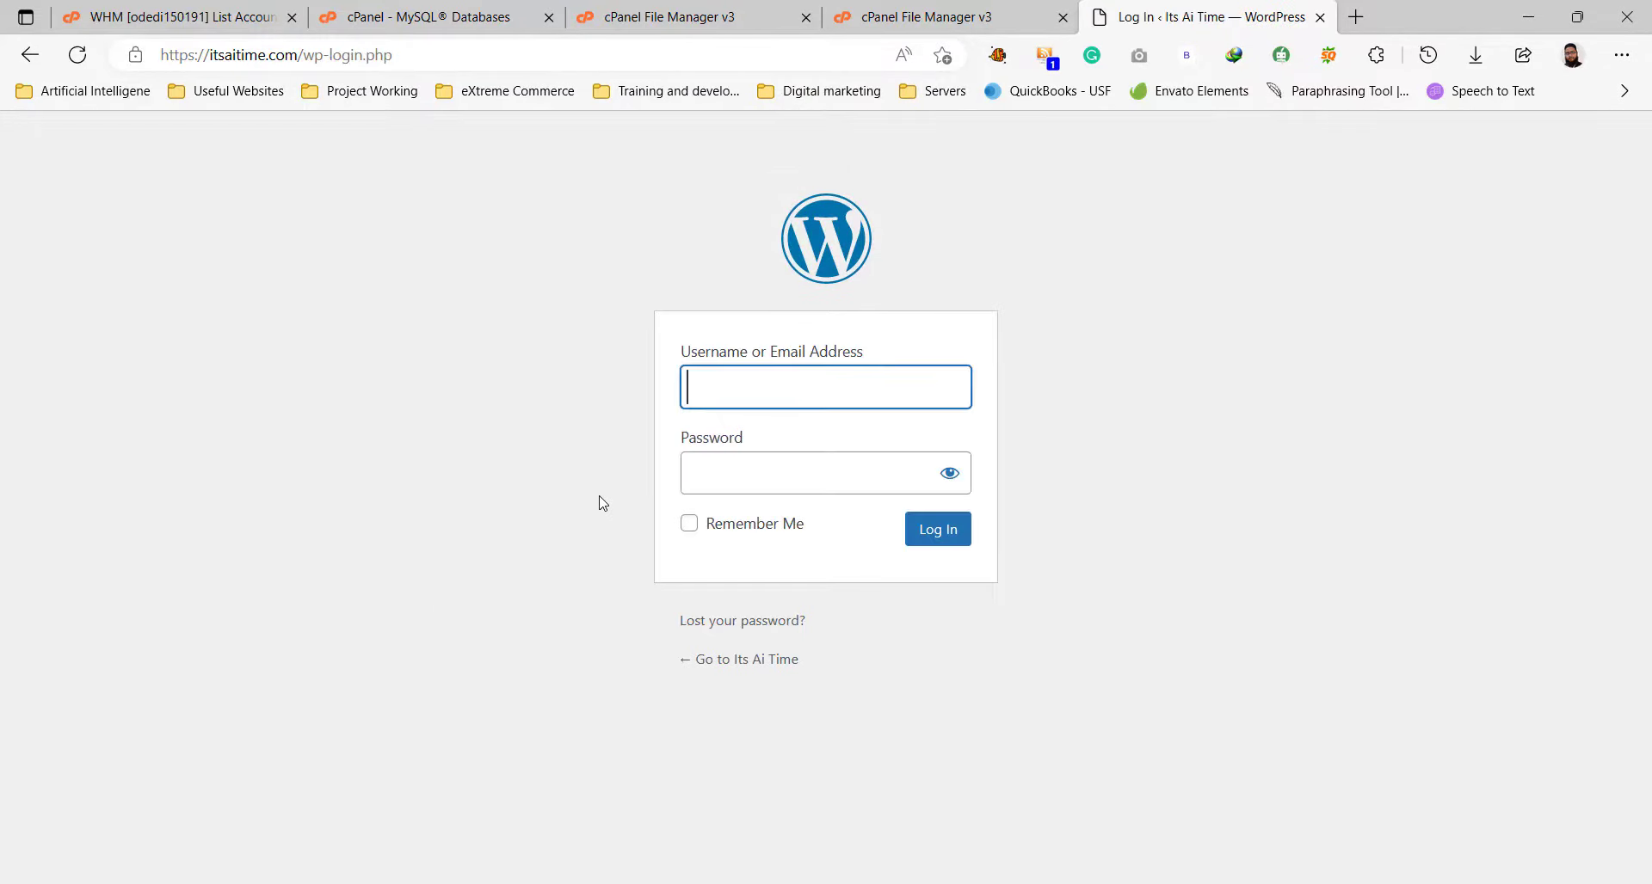
click(931, 537)
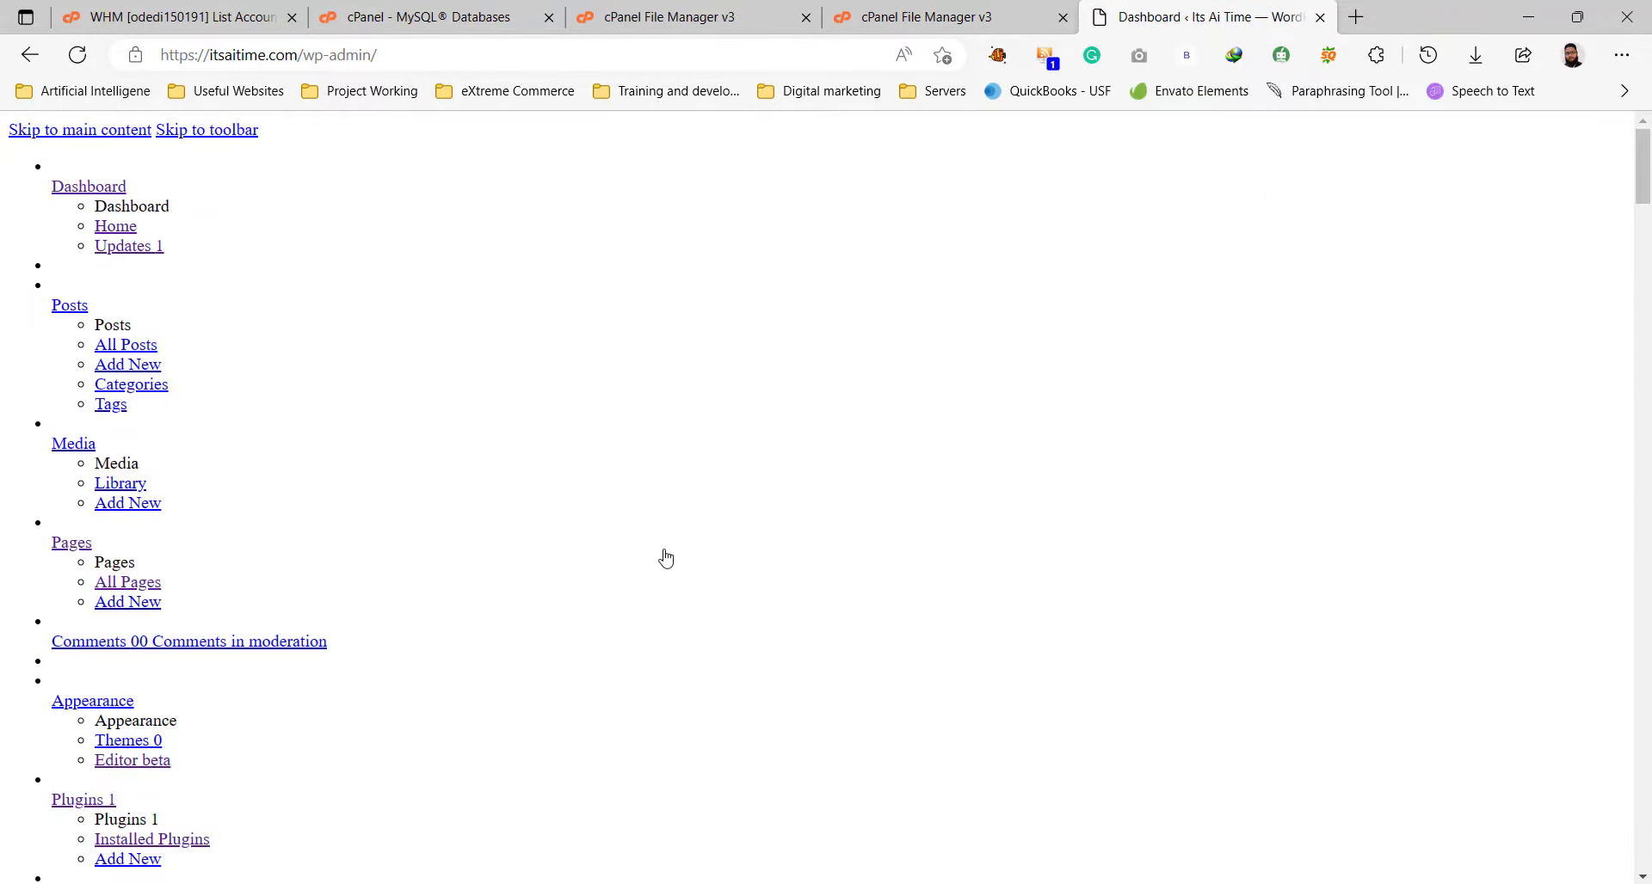
scroll(687, 584, down, 9)
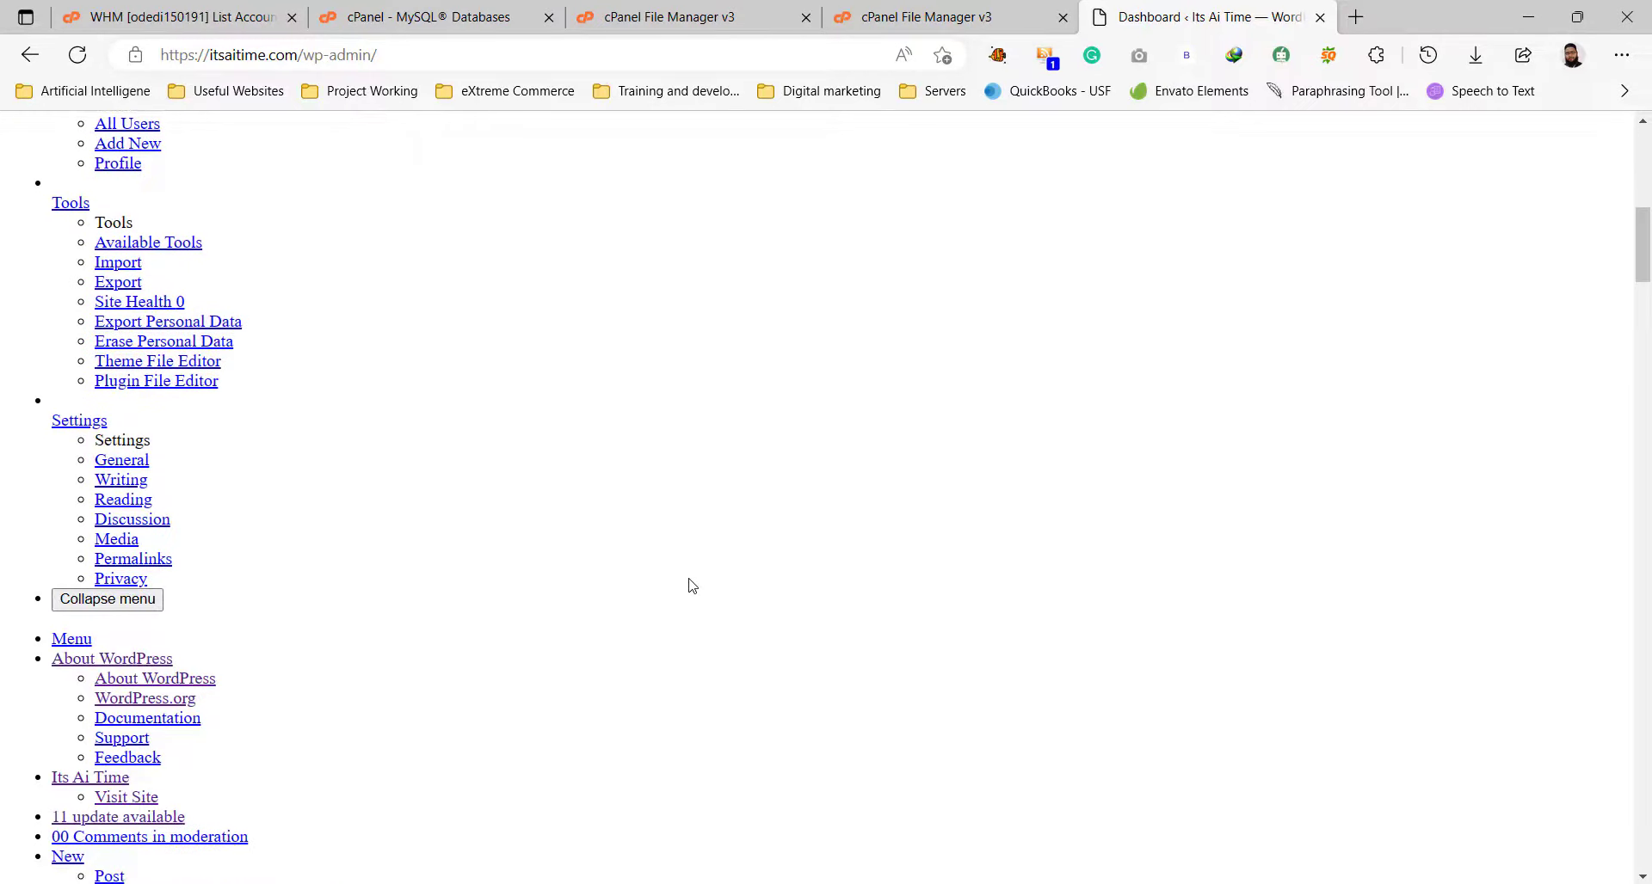
scroll(692, 586, up, 10)
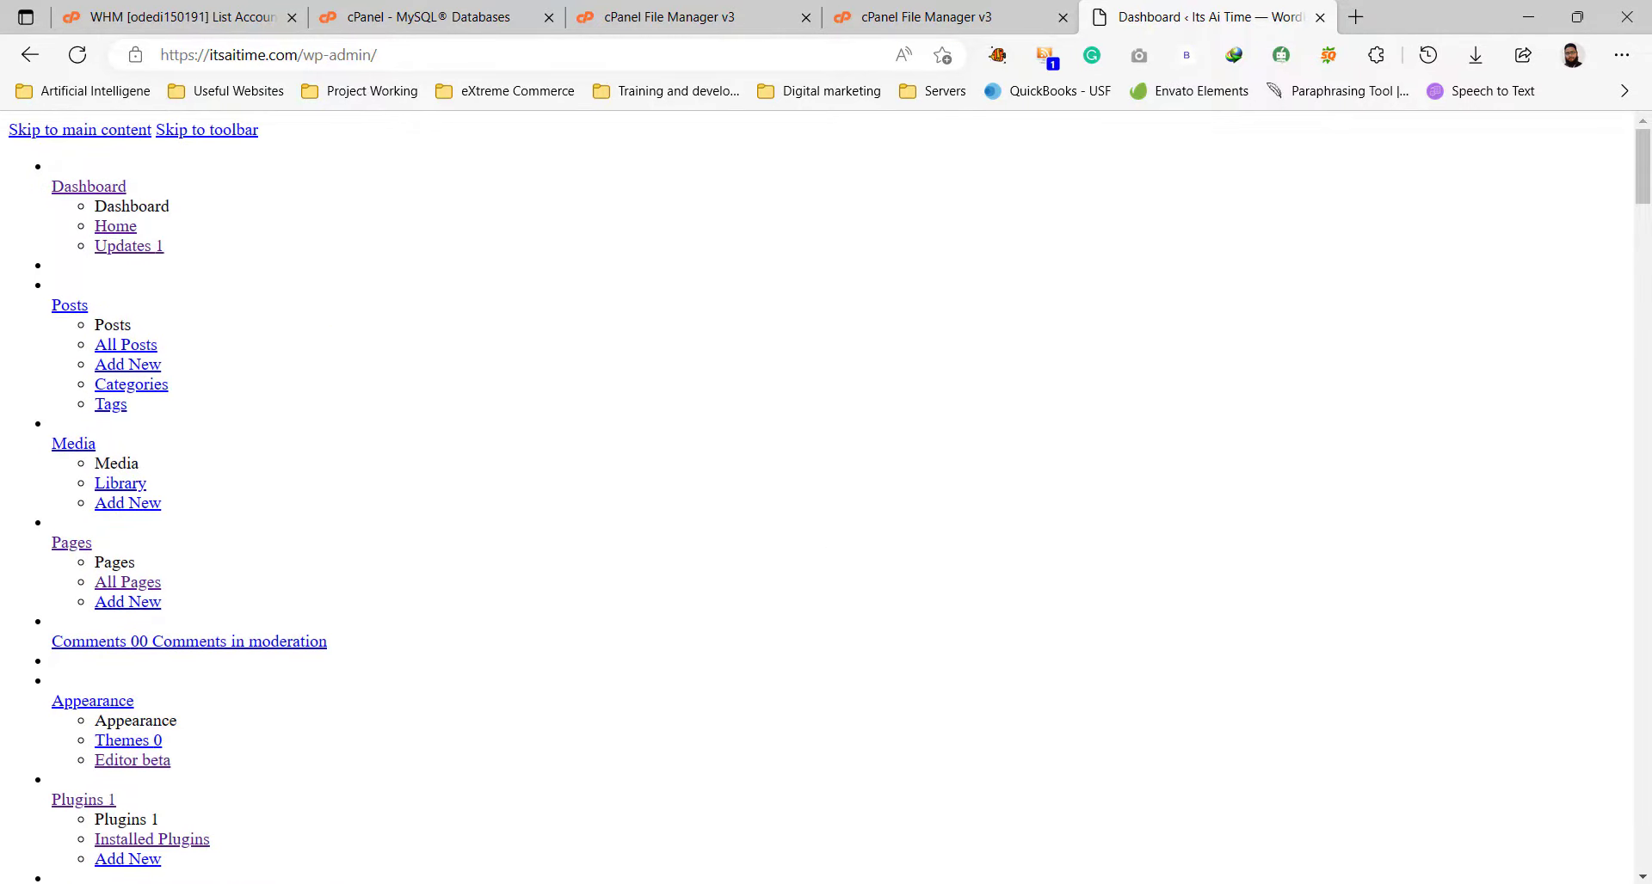
drag(1643, 164, 1649, 84)
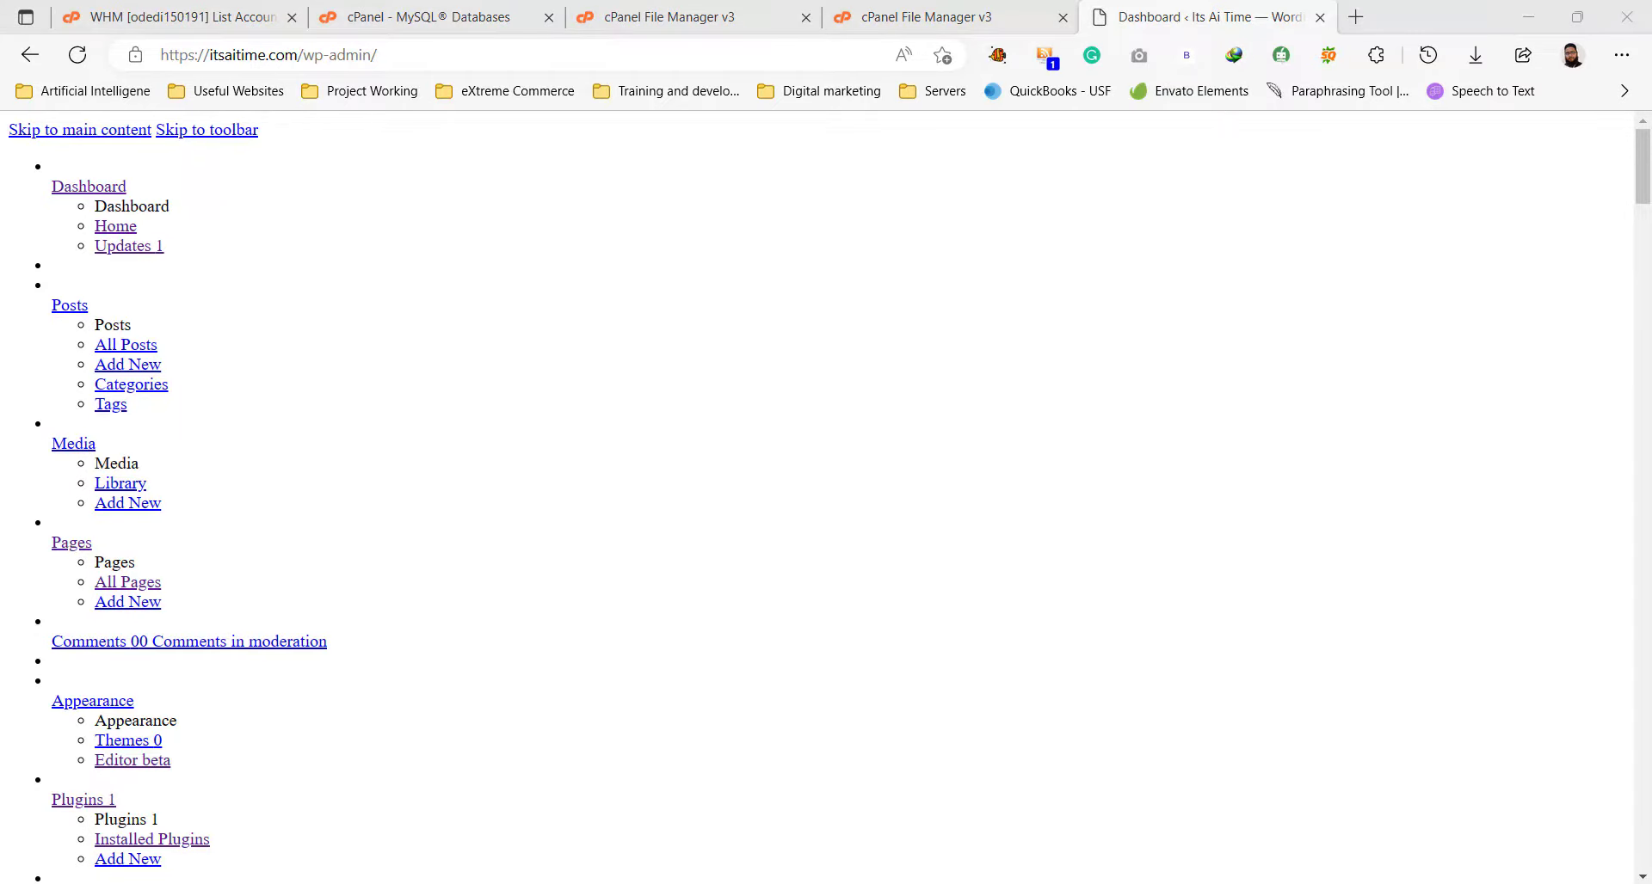
Open wp-config.php in the code editor and place the cursor on empty line 85.
key(ctrl+shift+Tab)
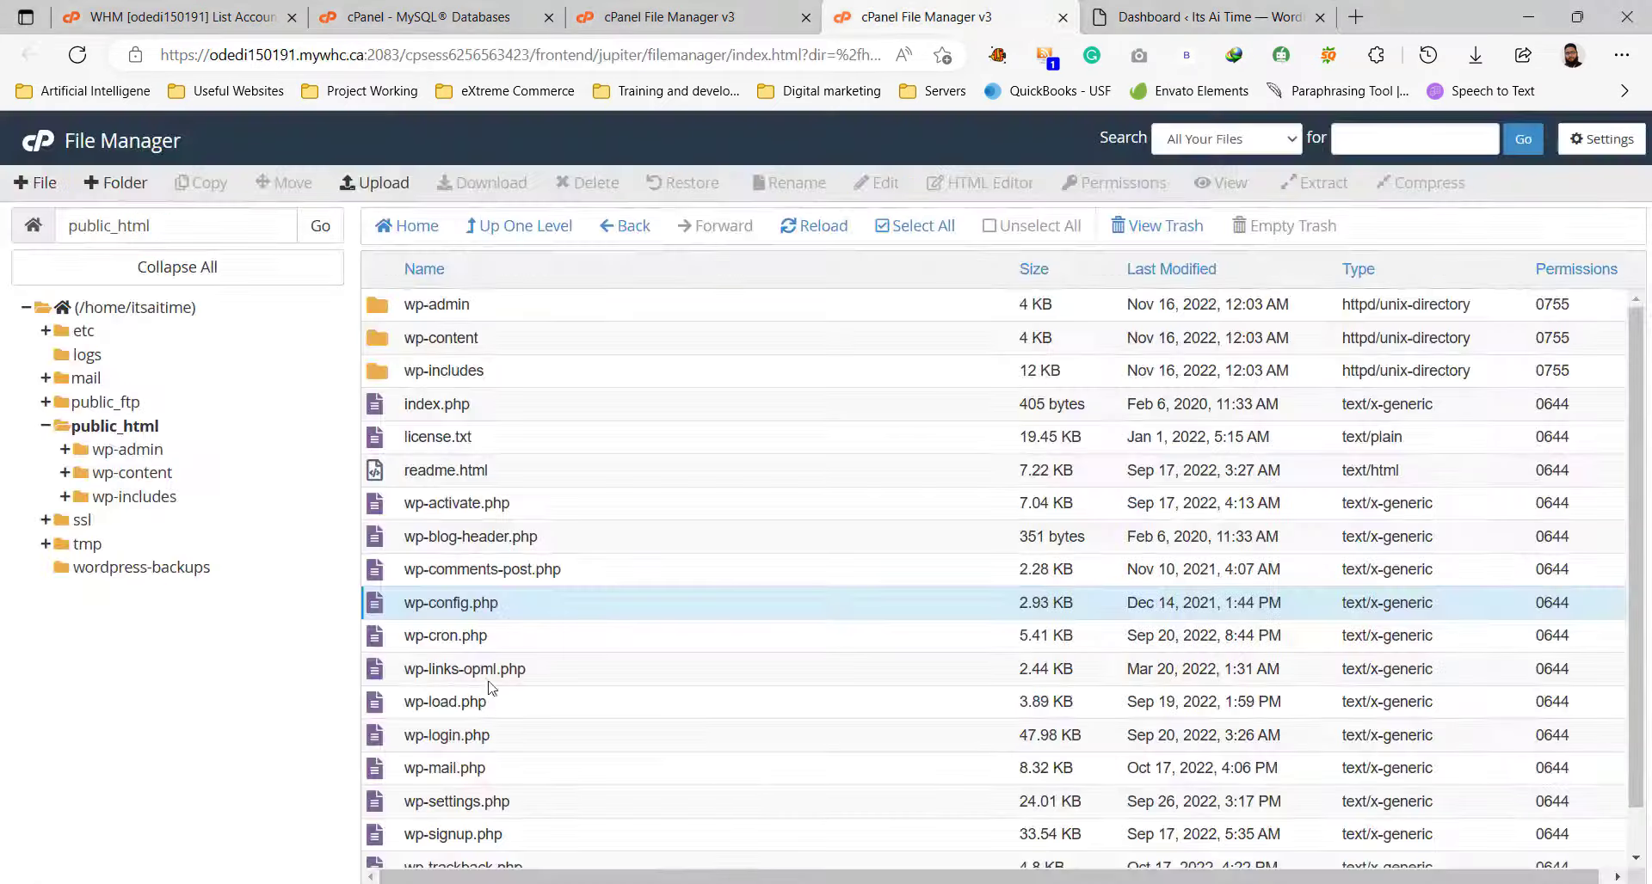
right_click(576, 615)
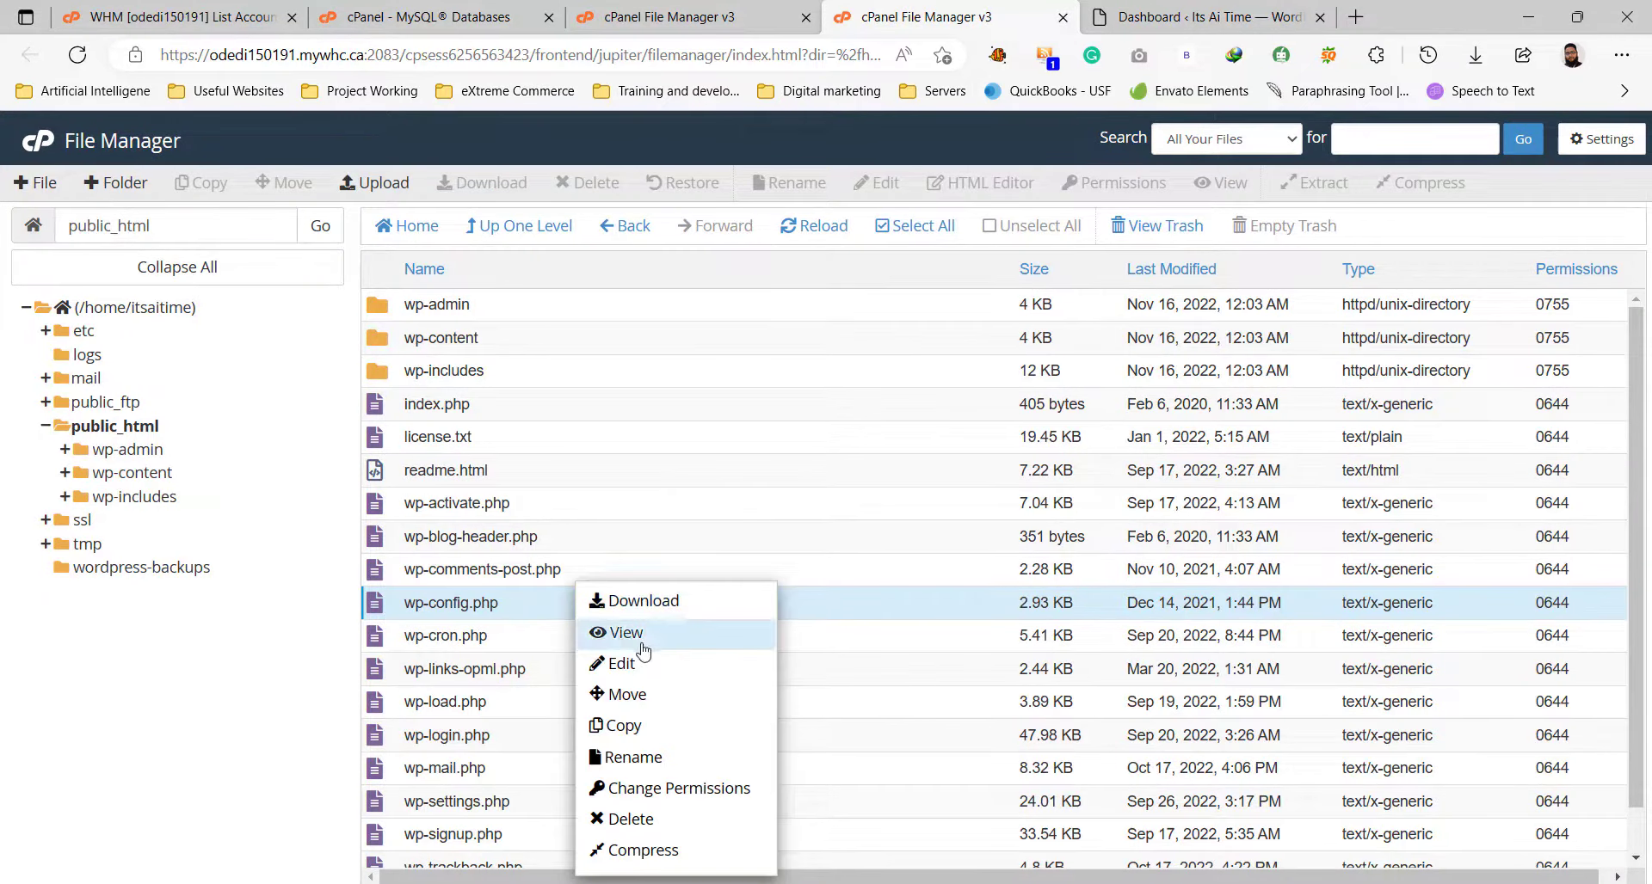
click(652, 664)
click(1020, 665)
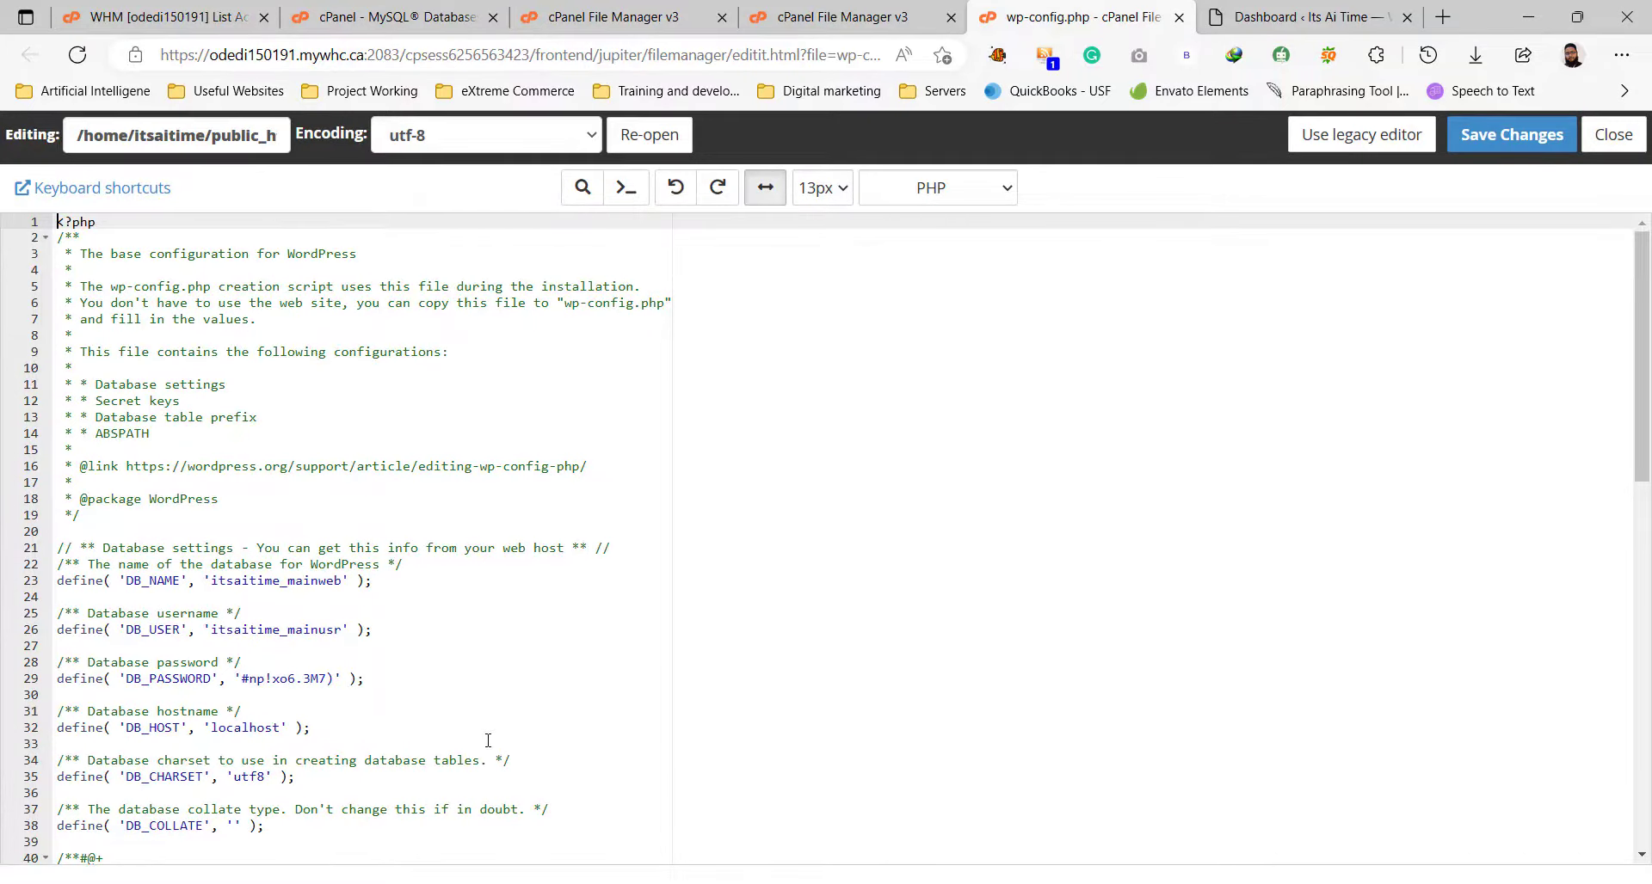
scroll(488, 740, down, 5)
scroll(490, 740, down, 12)
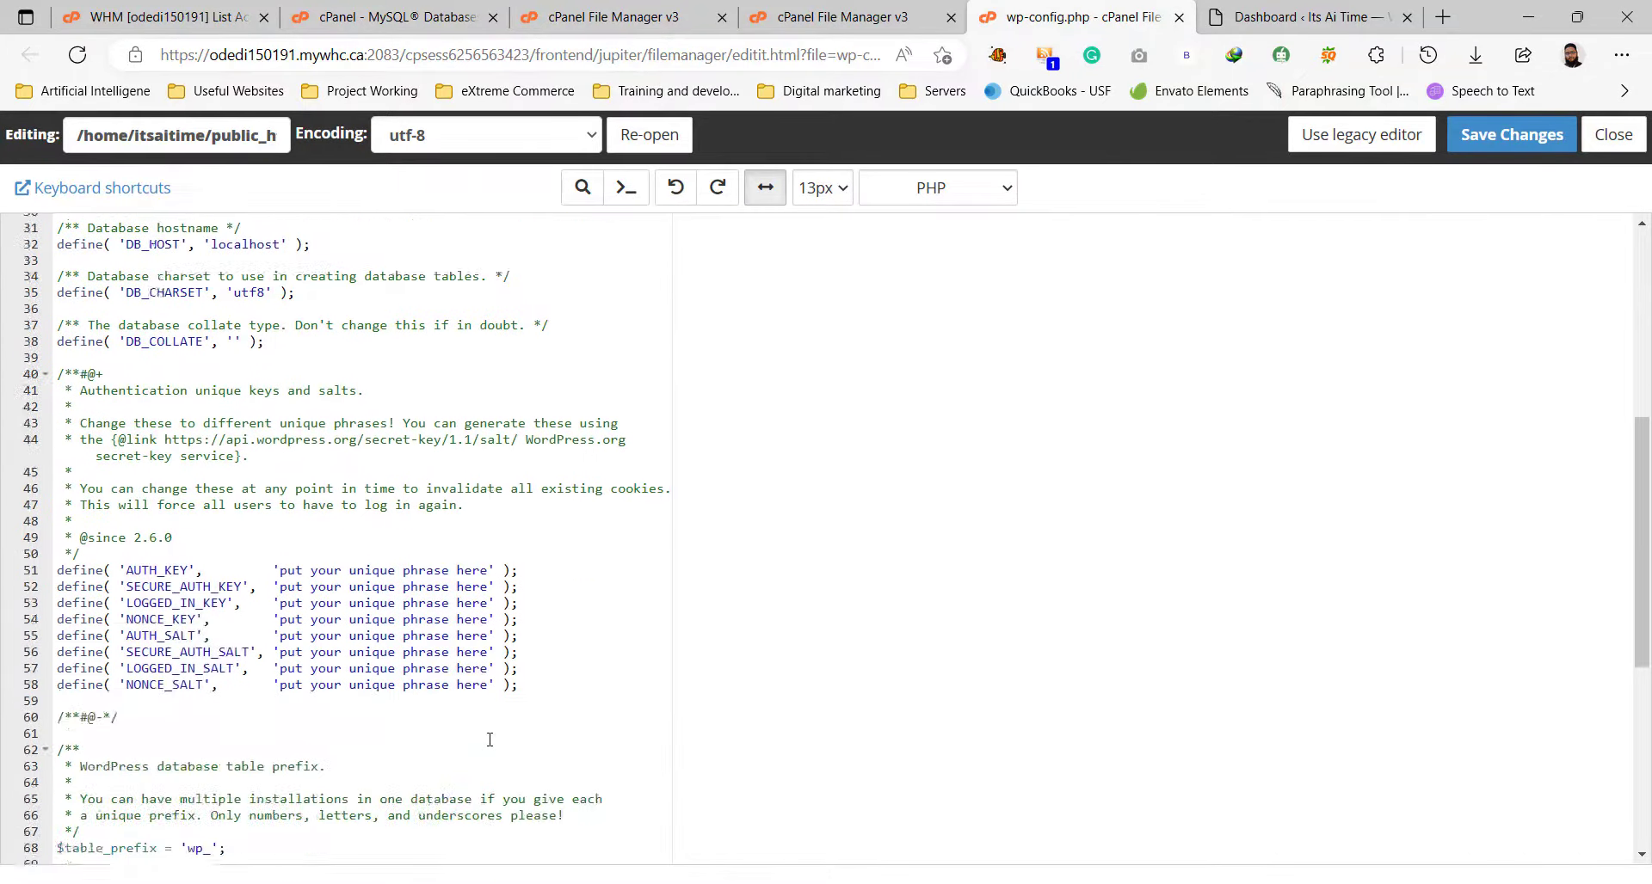
click(119, 721)
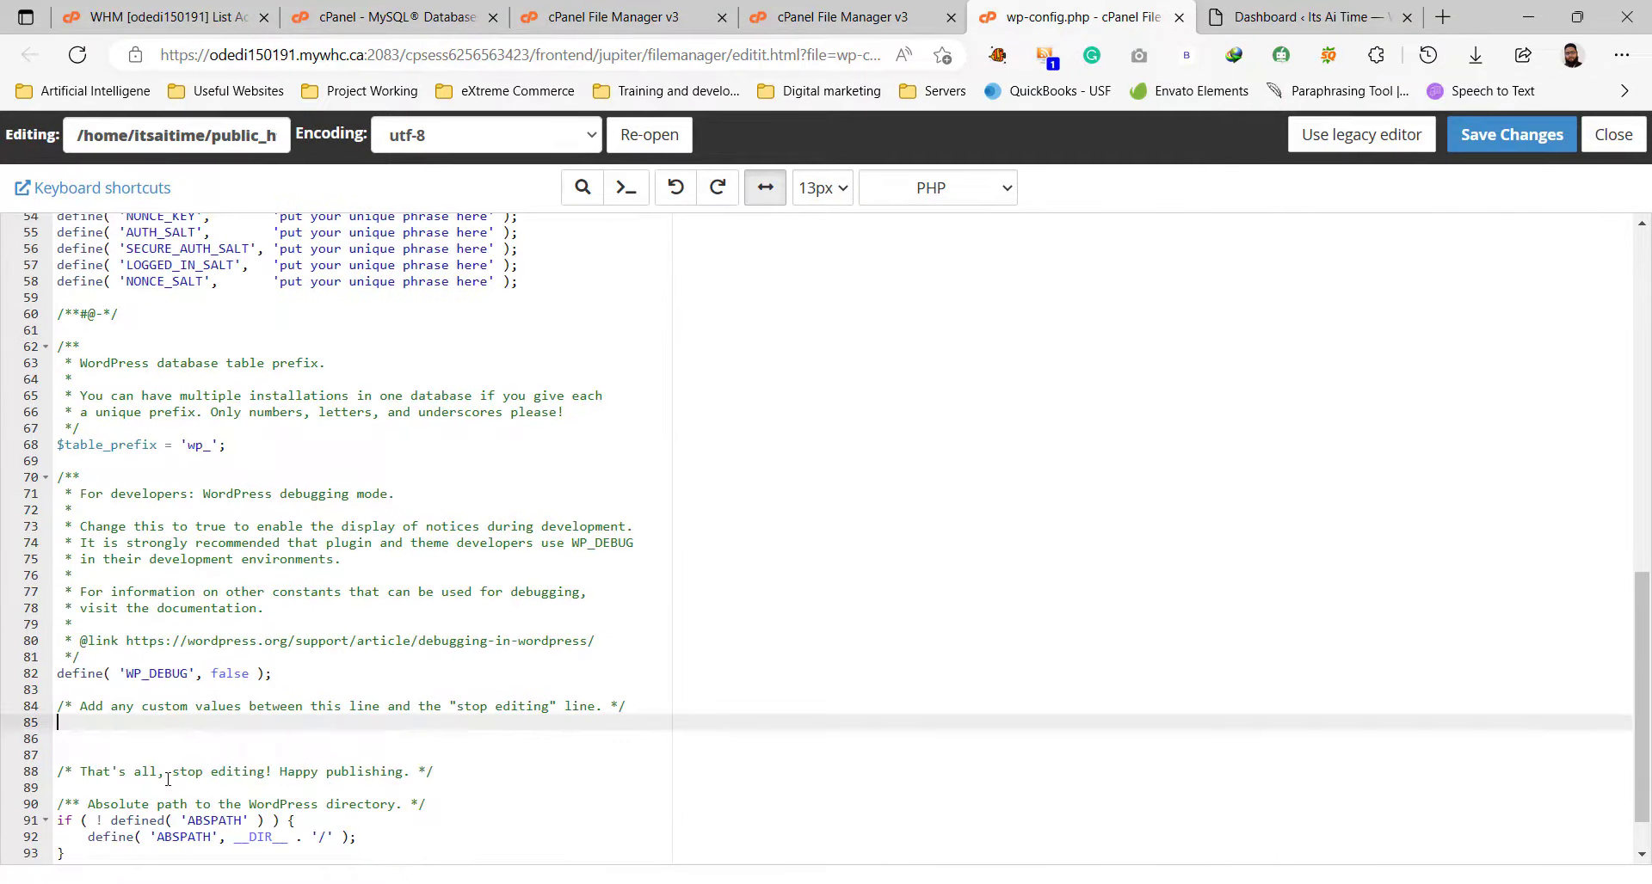
Paste define('CONCATENATE_SCRIPTS', false); from Notepad onto line 85.
click(401, 830)
drag(770, 199, 171, 207)
right_click(309, 208)
click(378, 265)
click(170, 721)
right_click(170, 721)
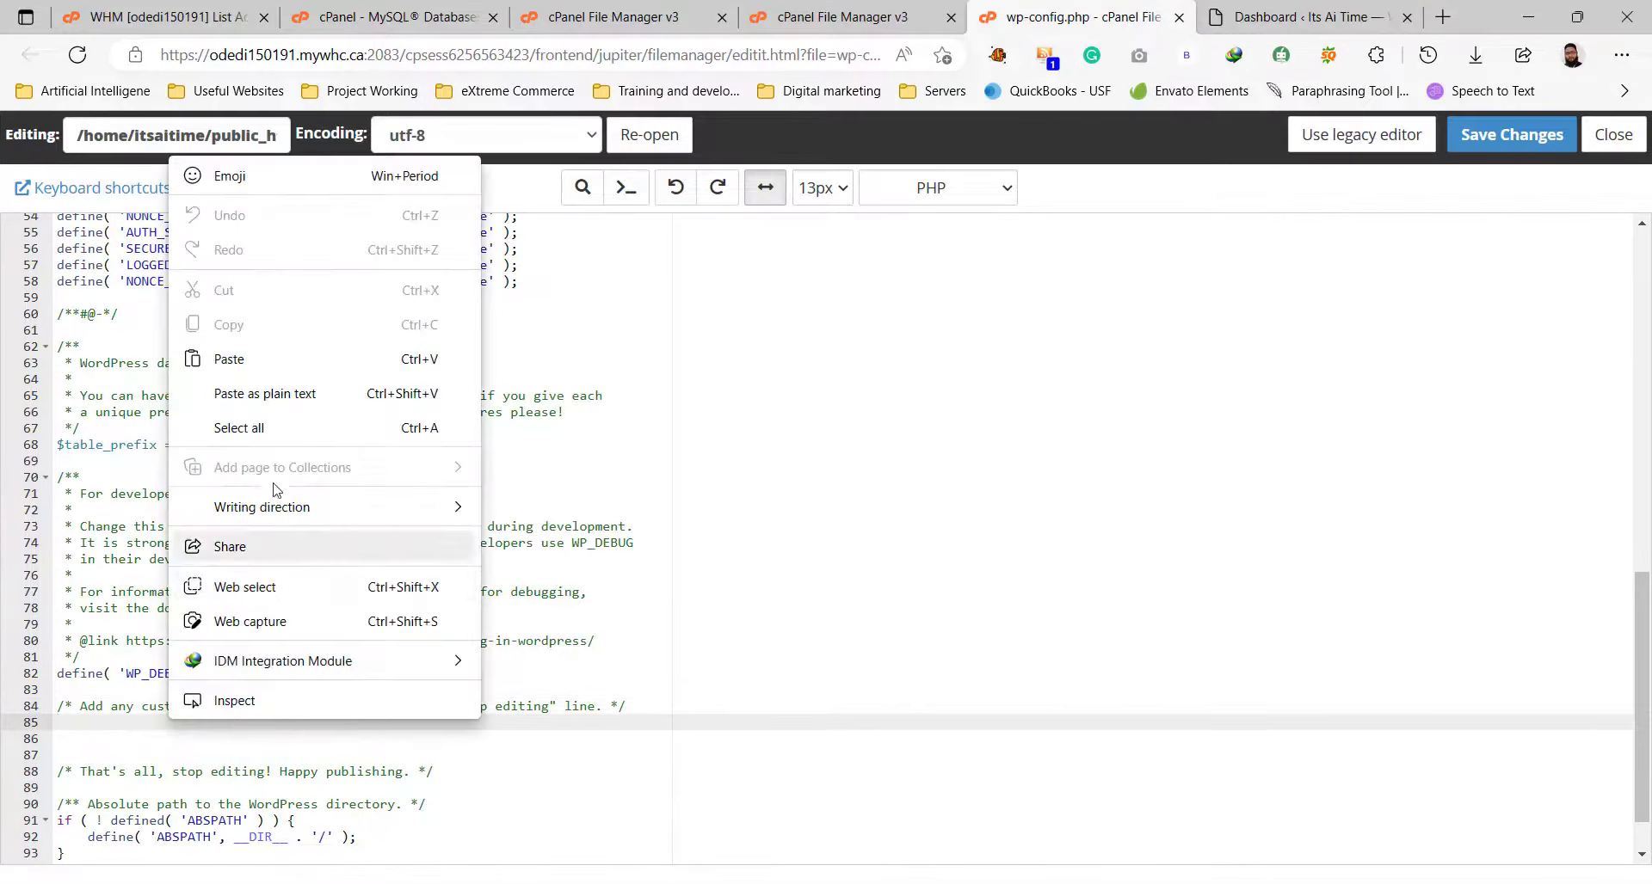
click(270, 352)
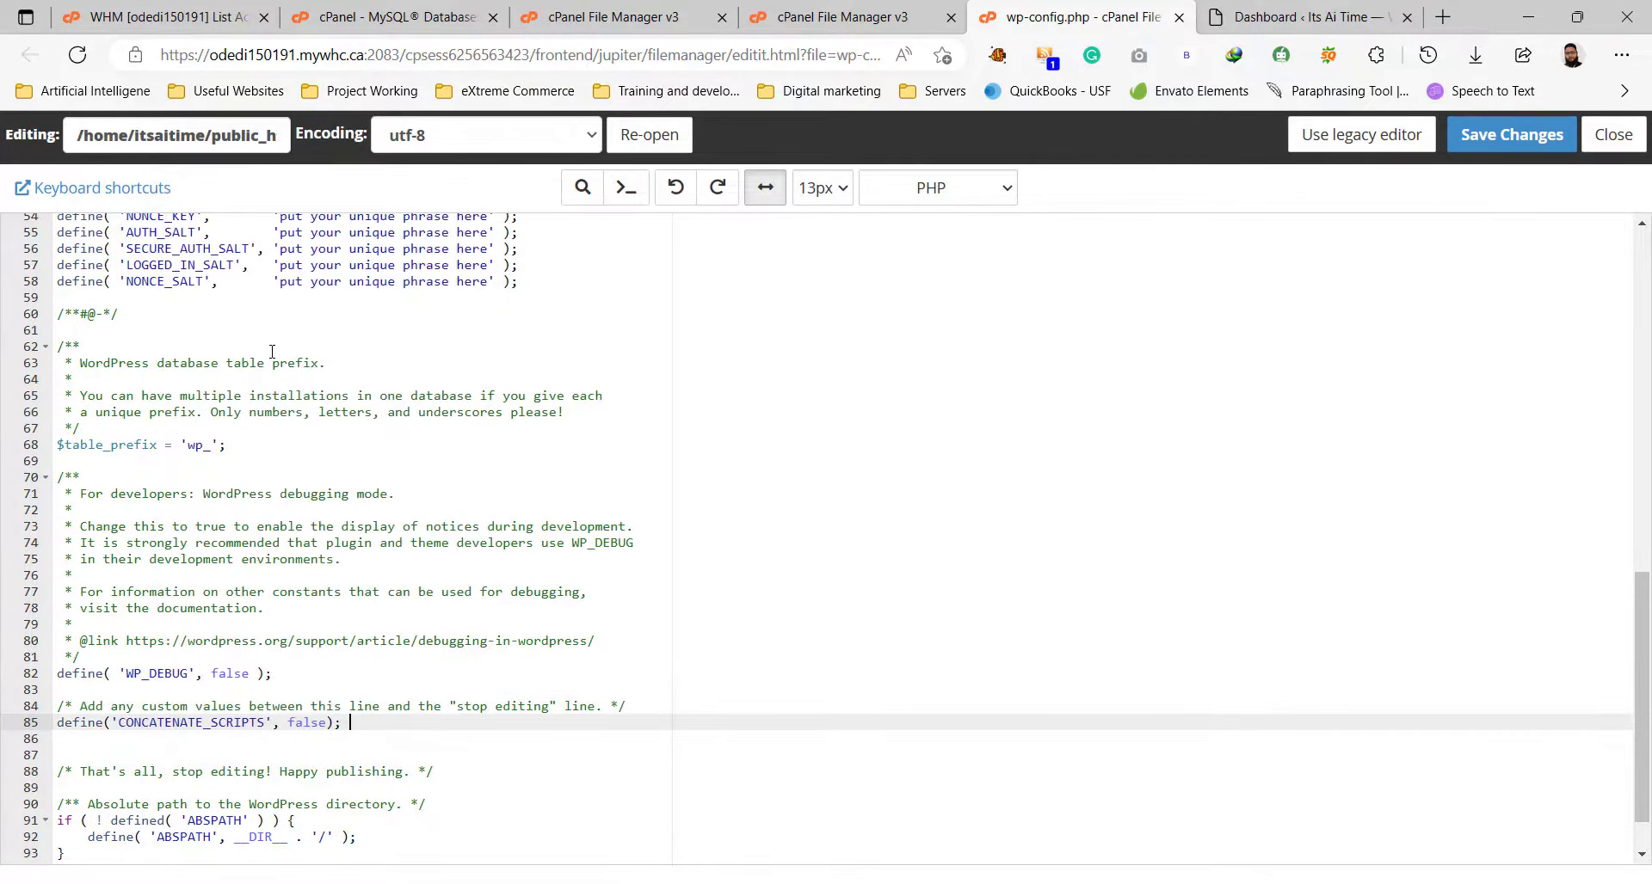
Save wp-config.php, then close the editor and File Manager tabs.
click(1477, 156)
click(935, 169)
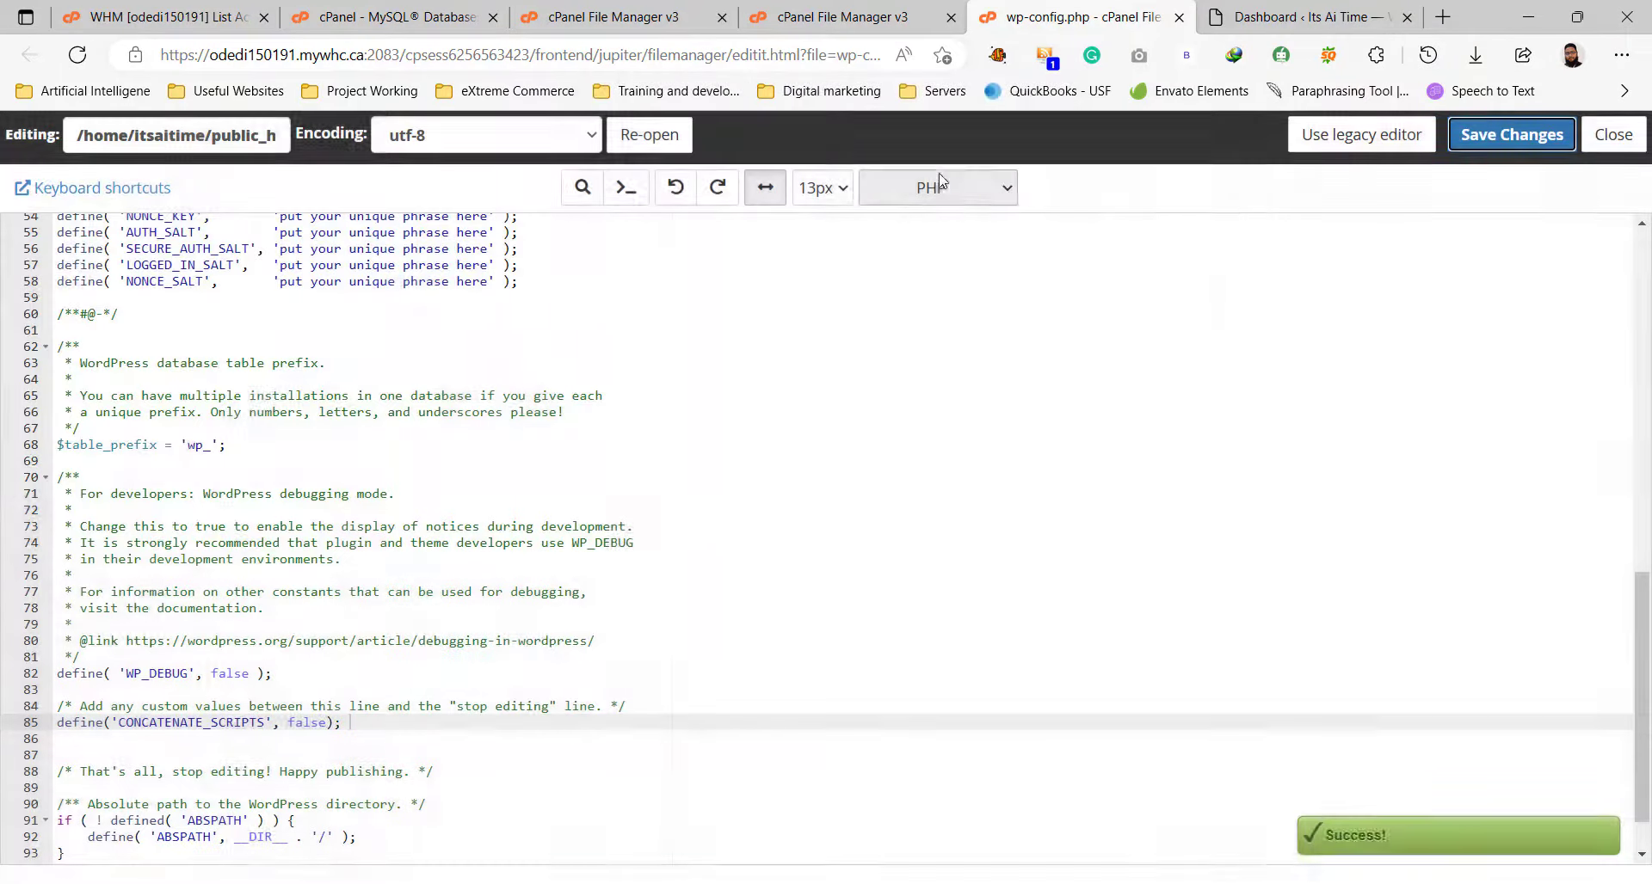
click(1614, 136)
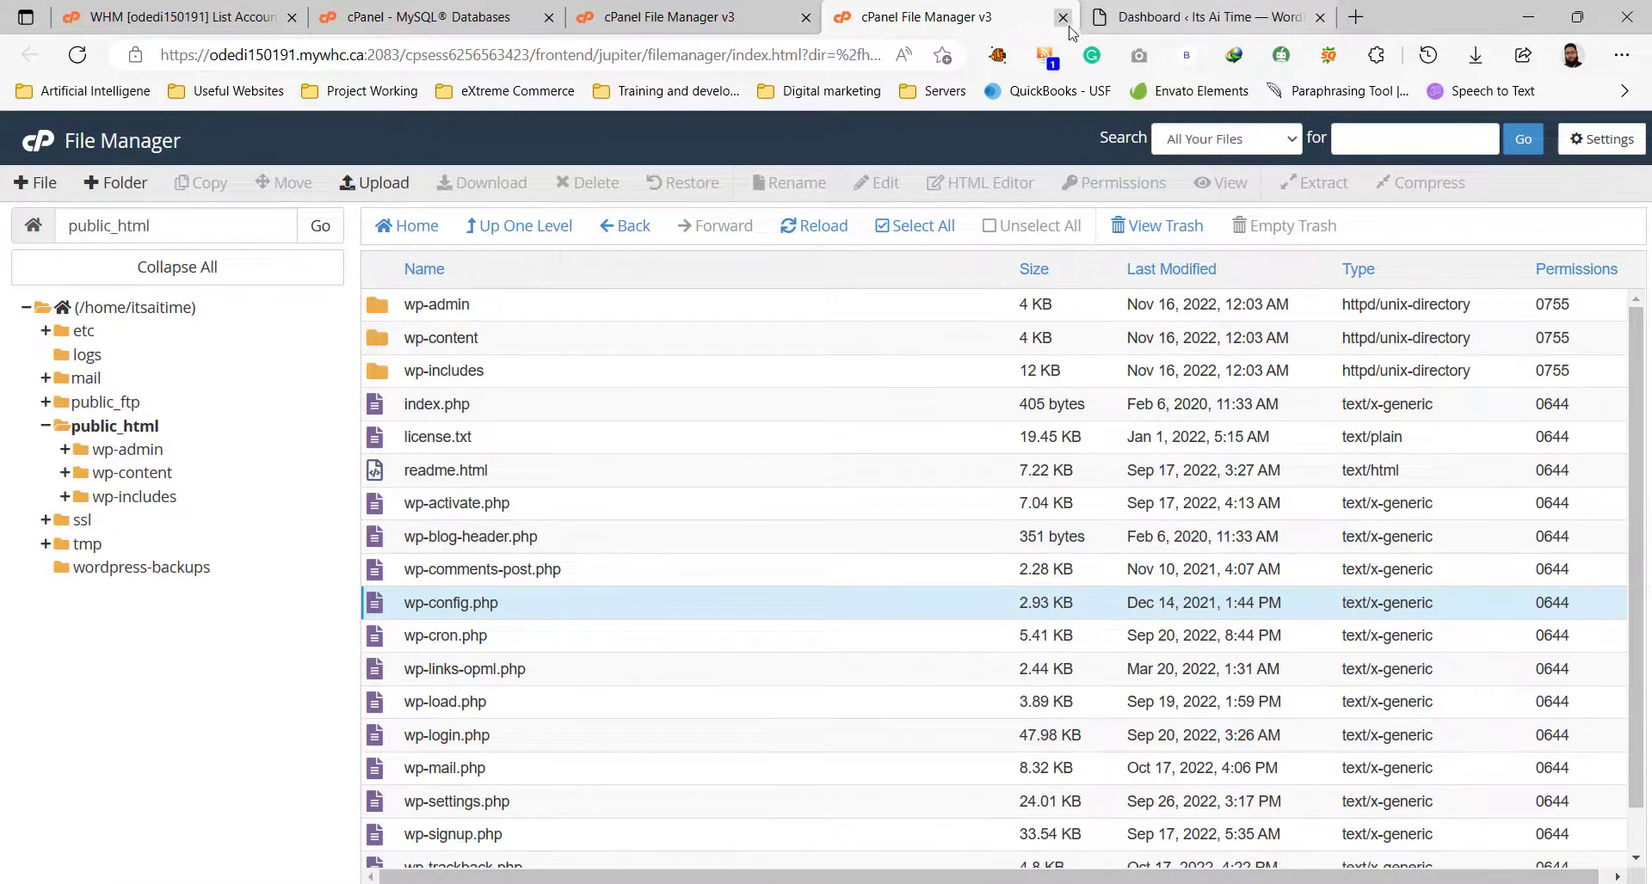
click(1063, 19)
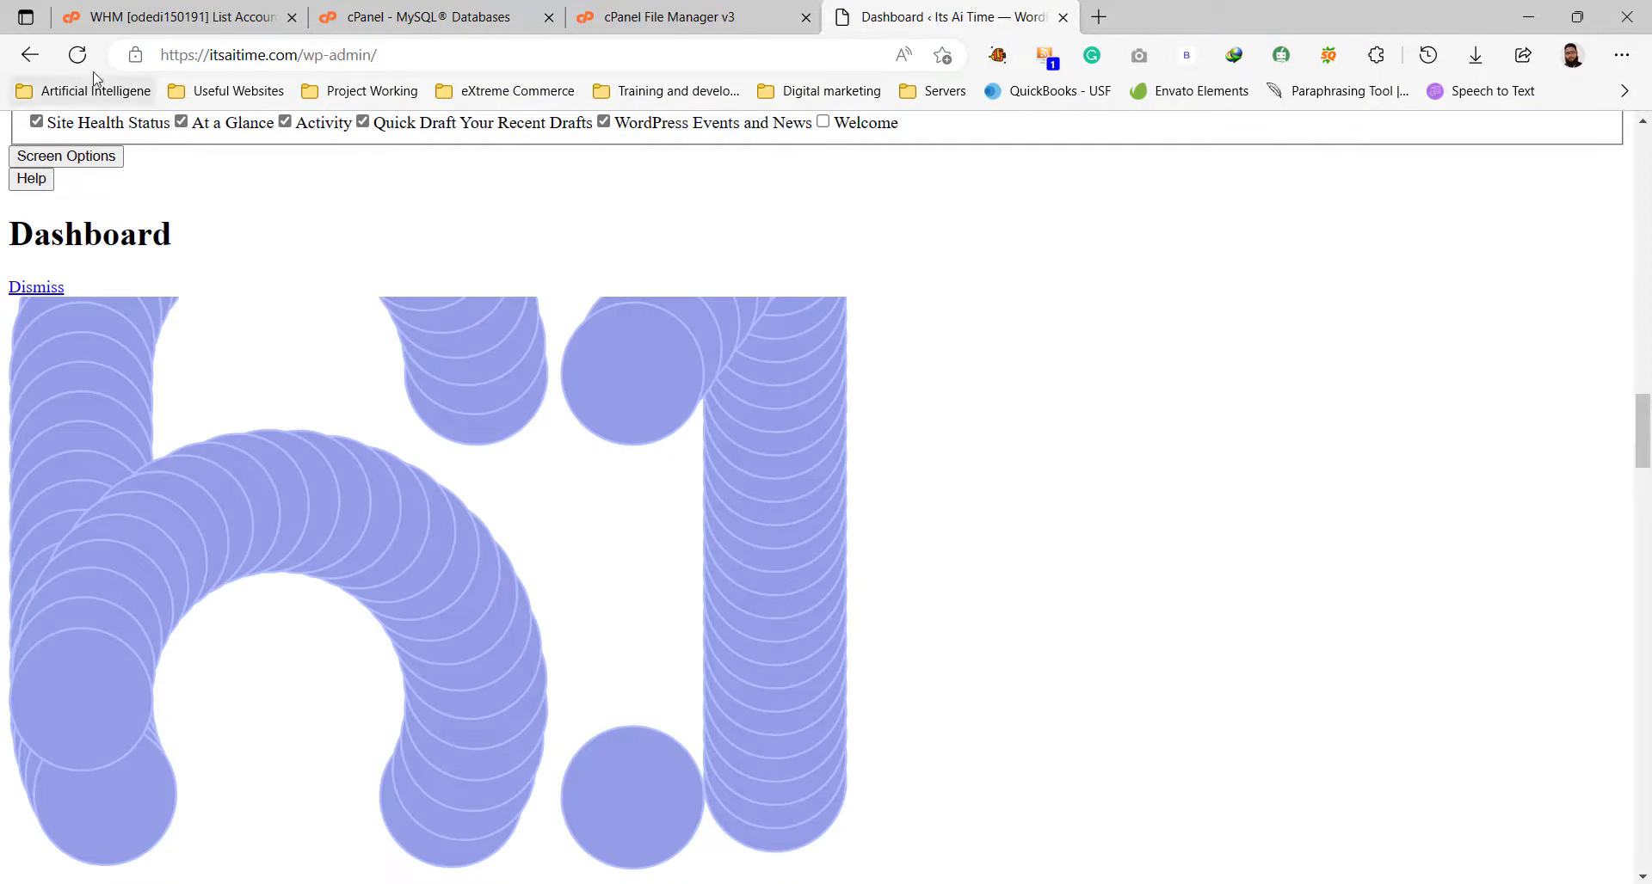
Reload the Dashboard and open the Its Ai Time Visit Site link in a new tab.
click(78, 54)
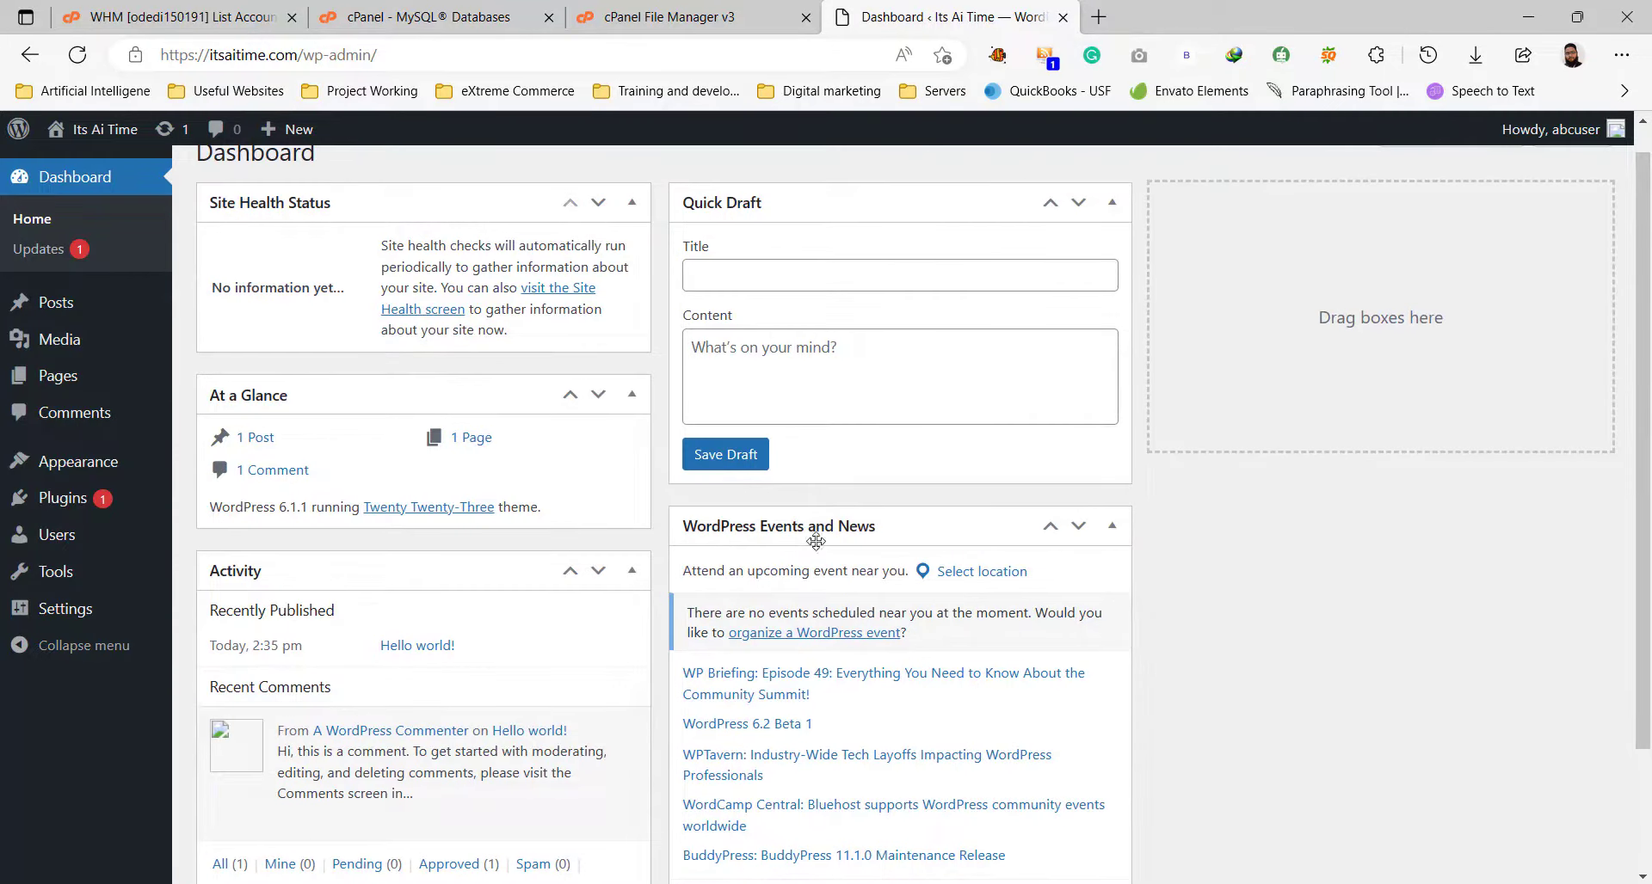
scroll(722, 447, up, 1)
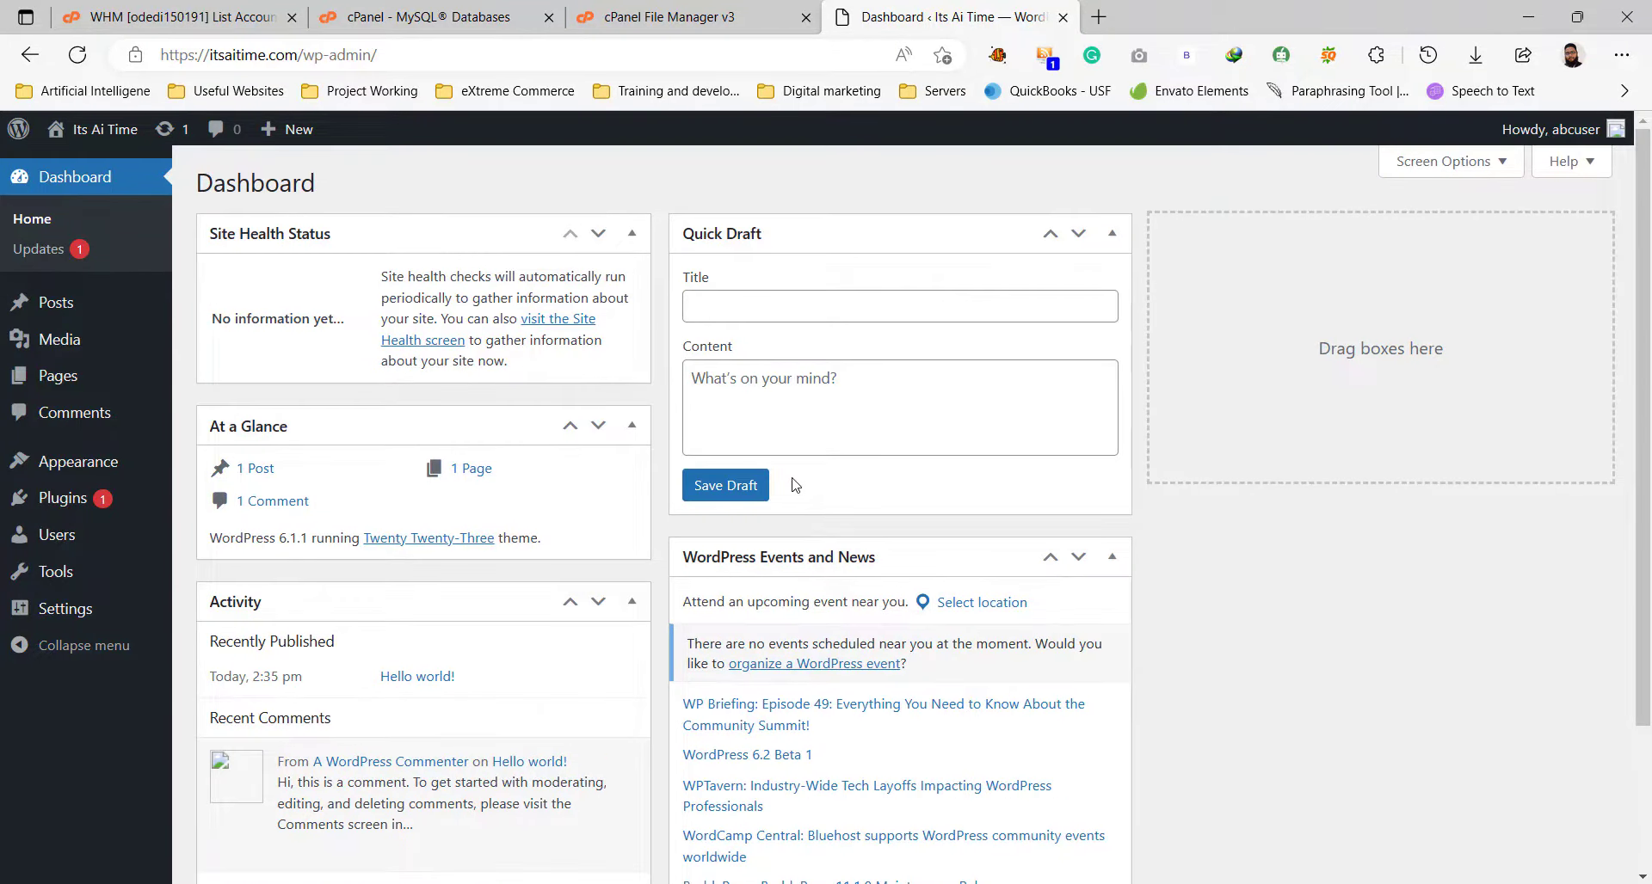
mouse_move(102, 130)
right_click(97, 161)
click(326, 178)
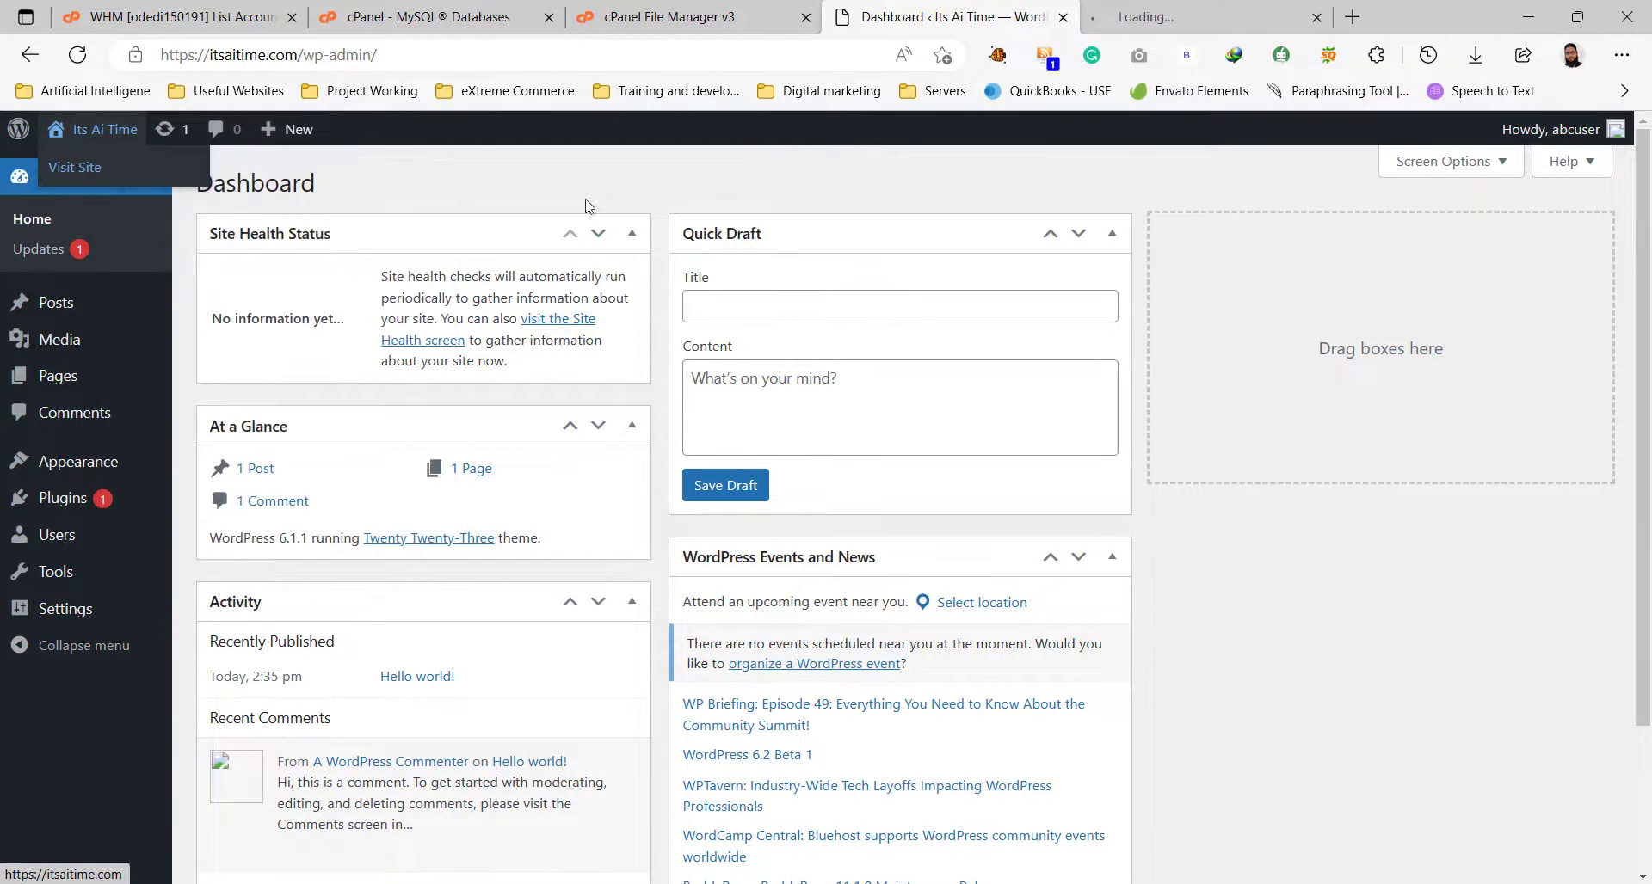
key(ctrl+Tab)
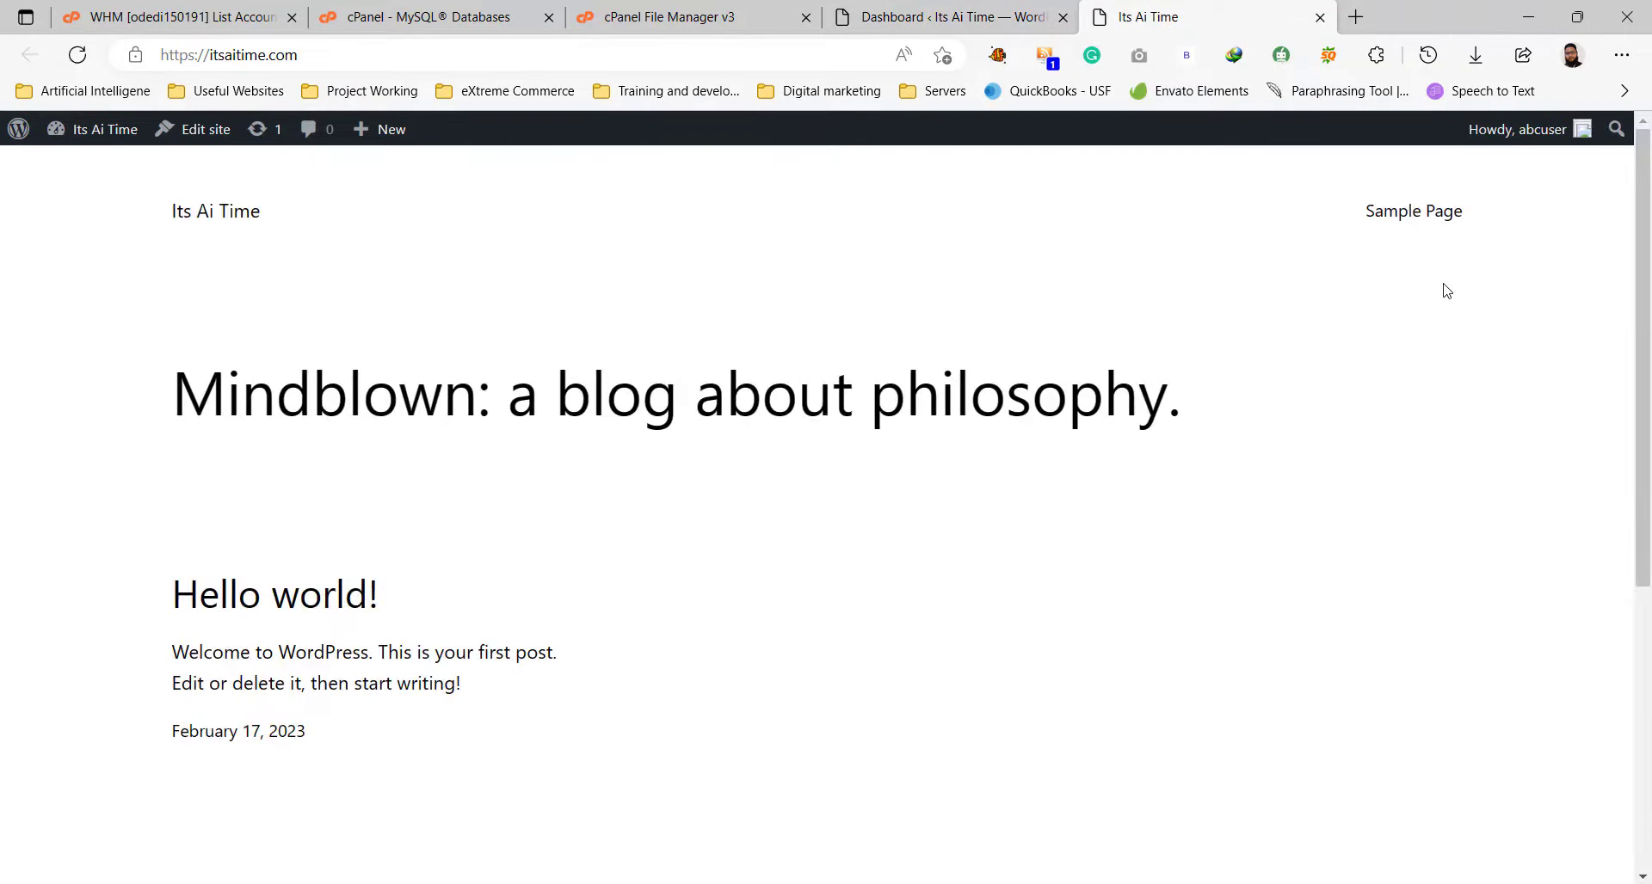
Scroll through the live site's 'Hello world!' home page, then close its tab.
scroll(1125, 616, down, 5)
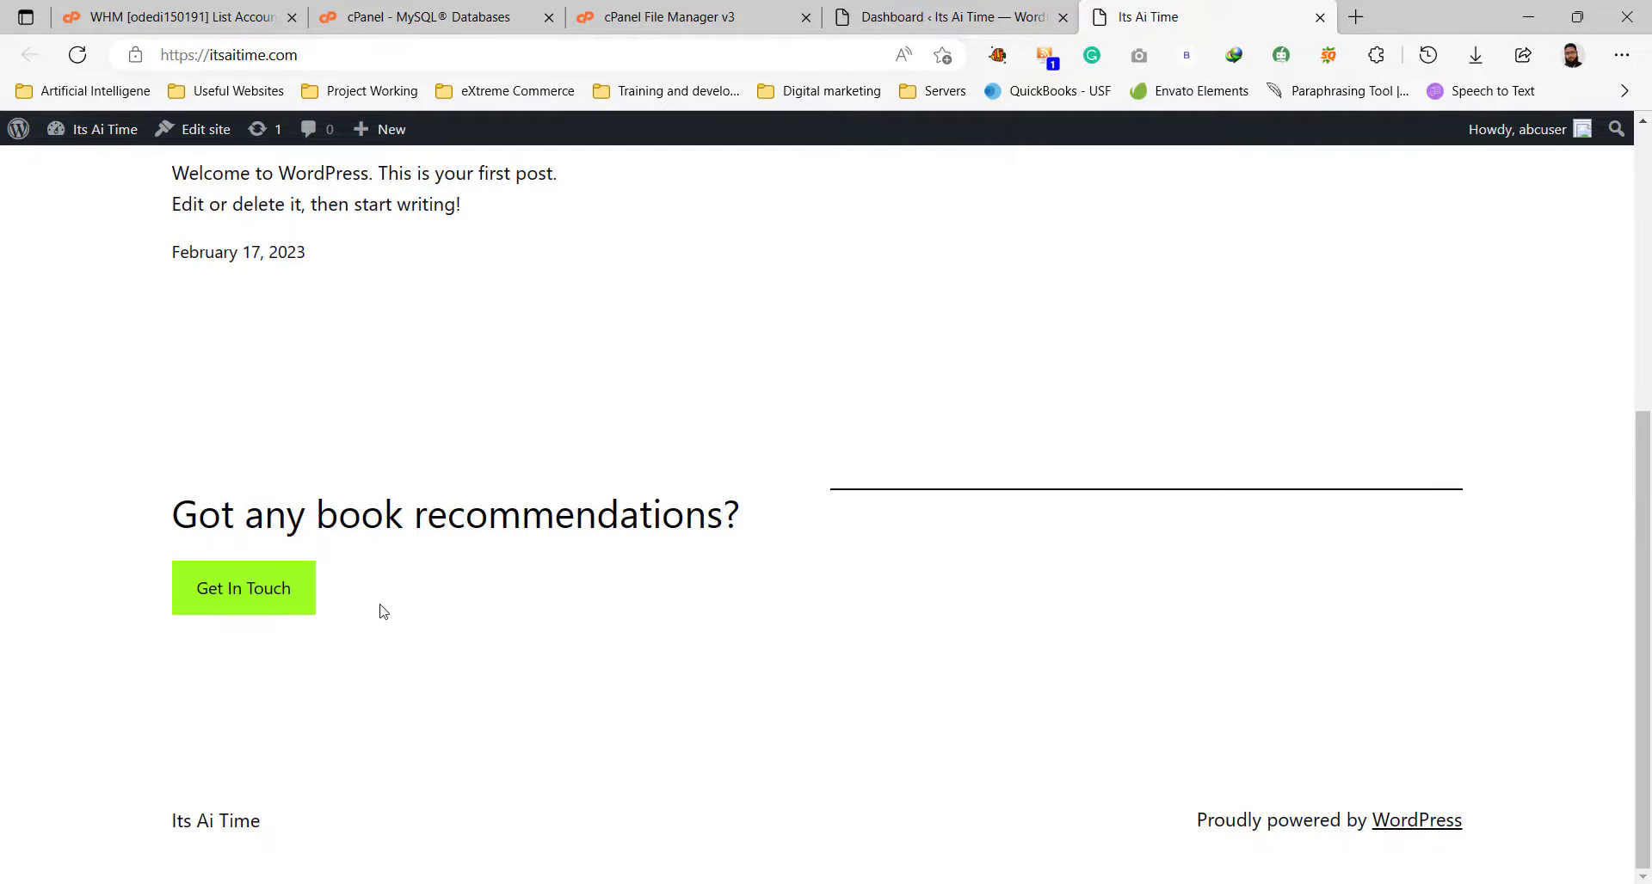
scroll(922, 670, up, 5)
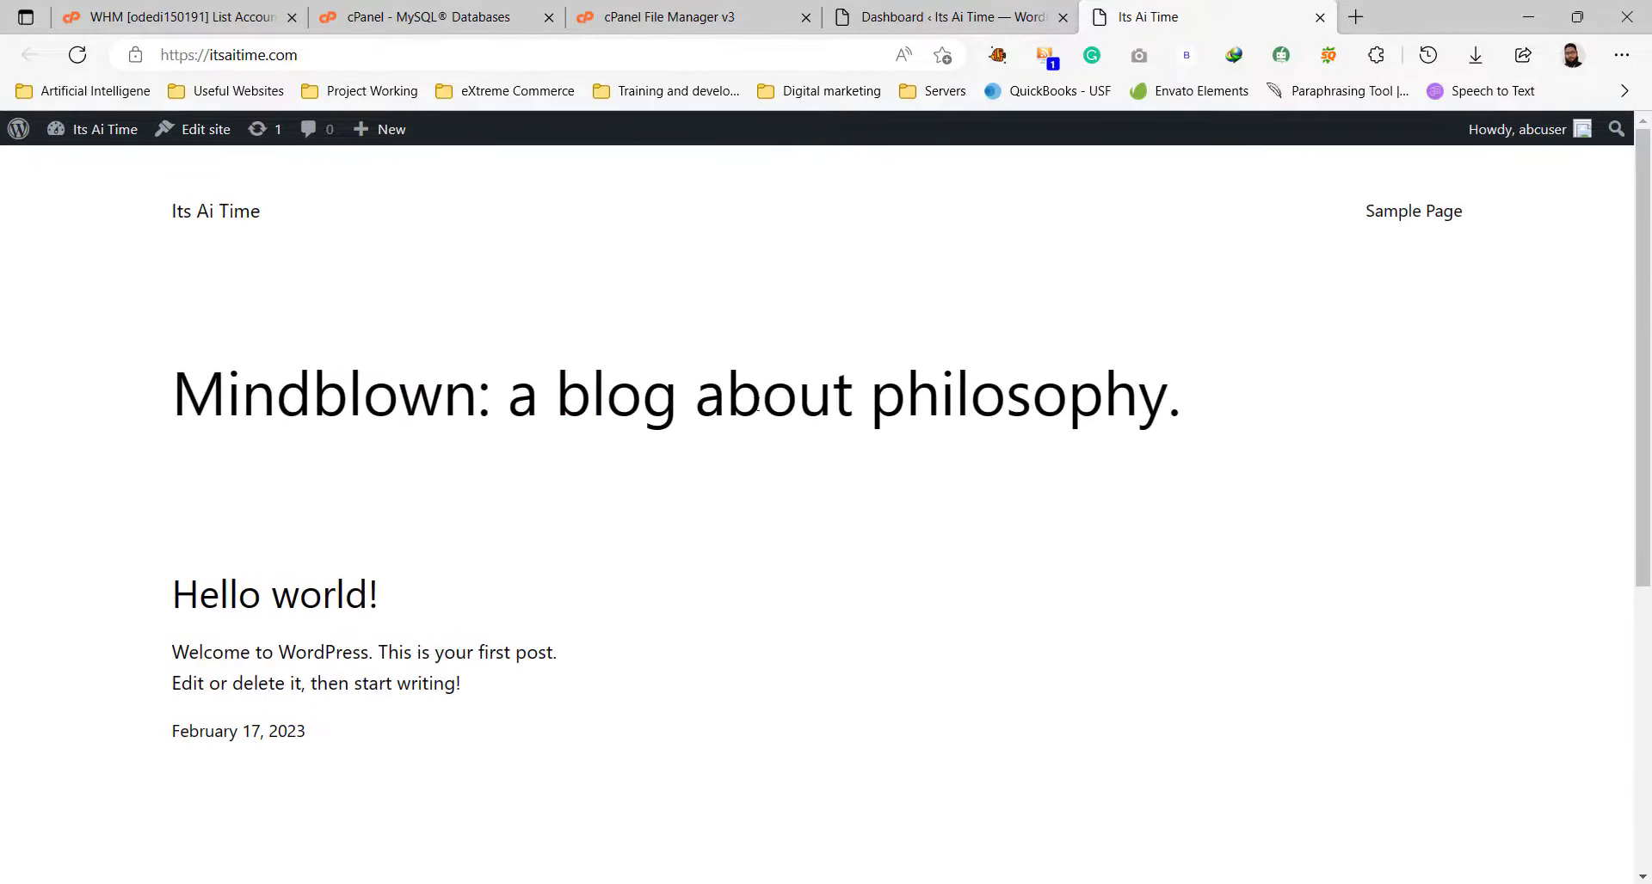
drag(158, 210, 280, 221)
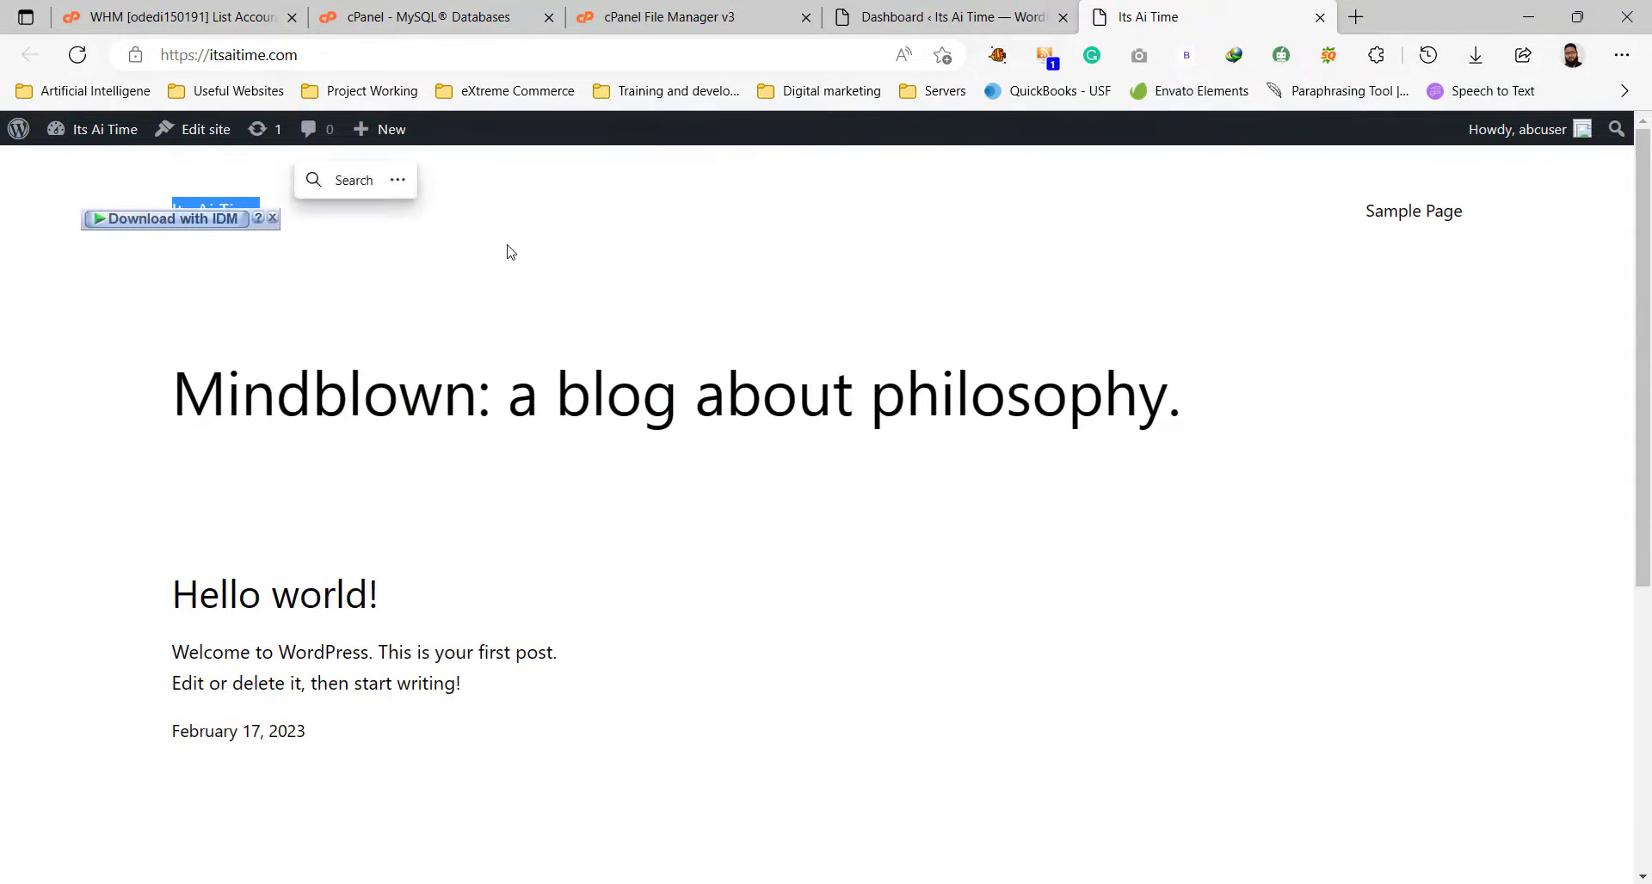
click(615, 275)
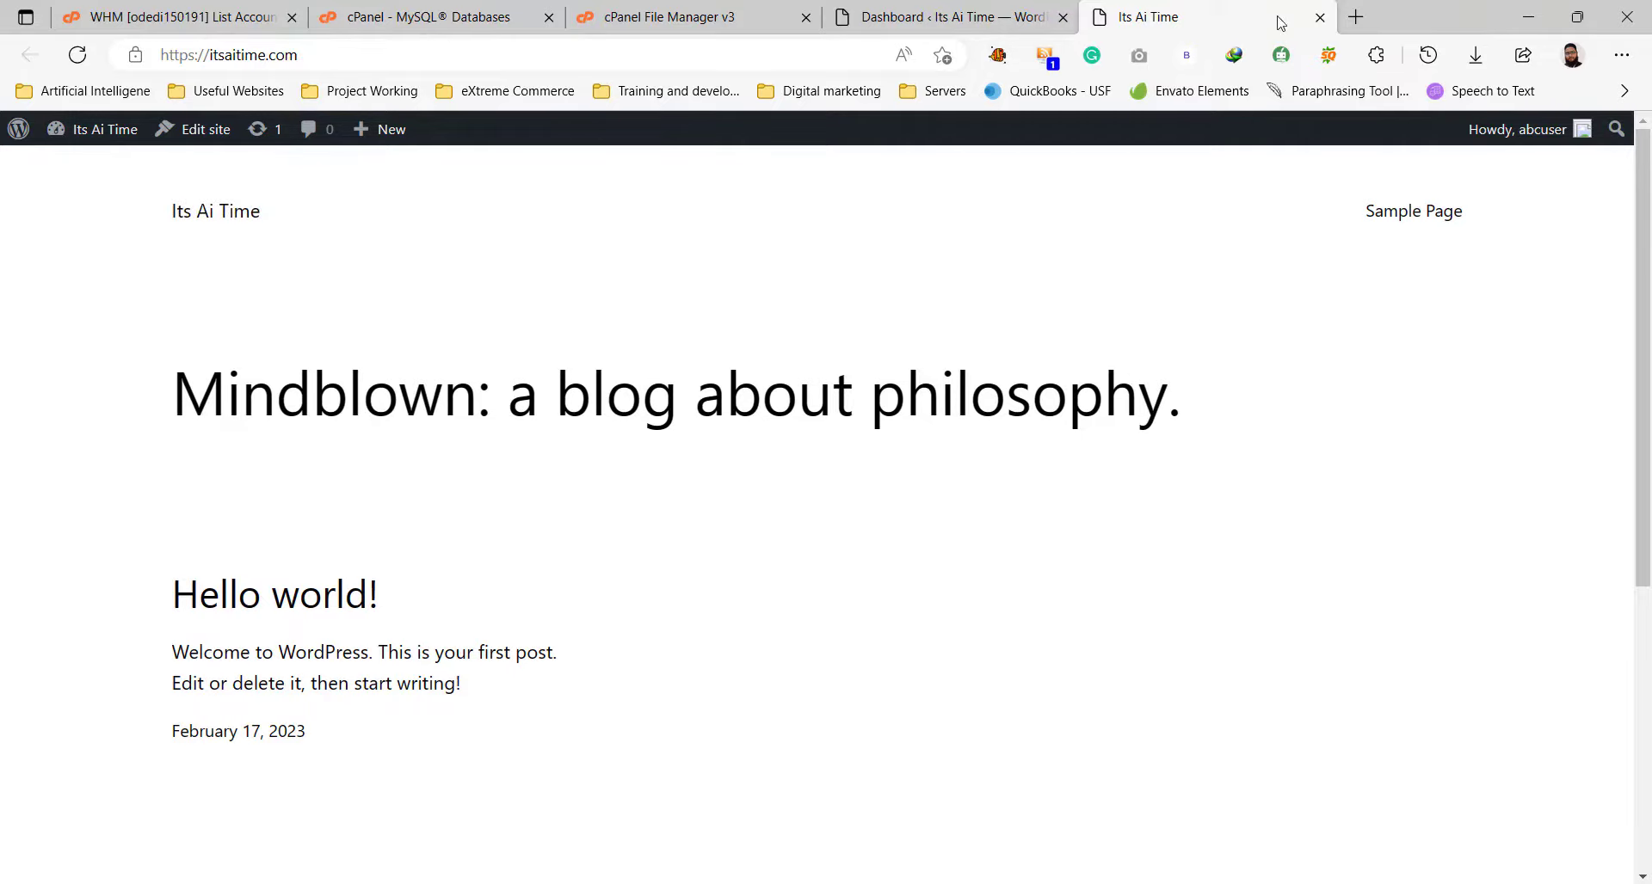
click(1320, 17)
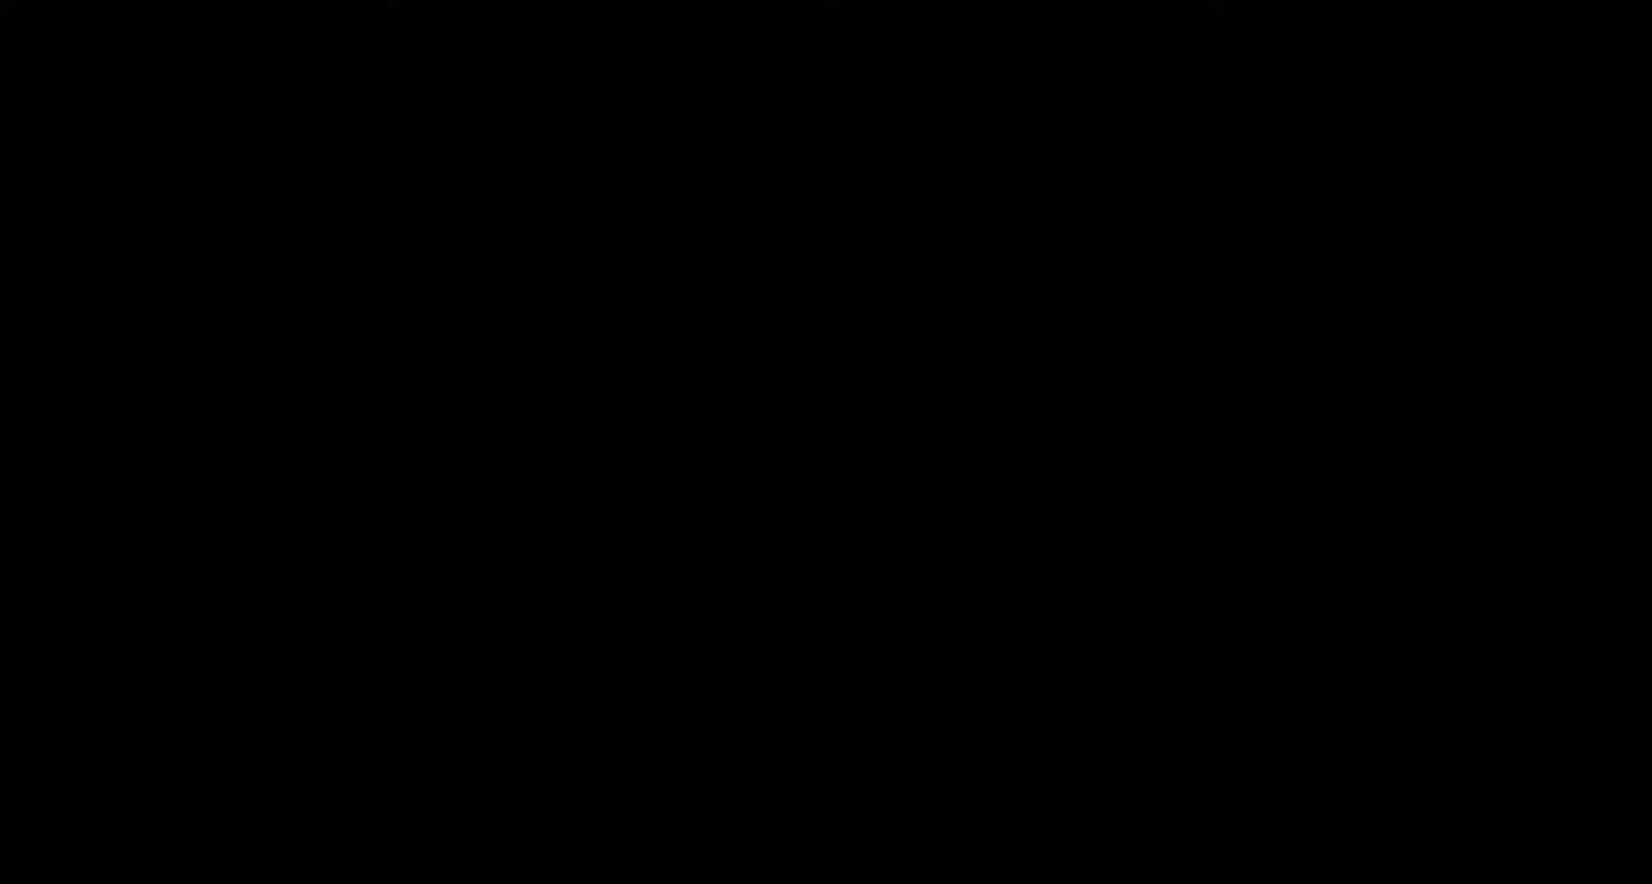